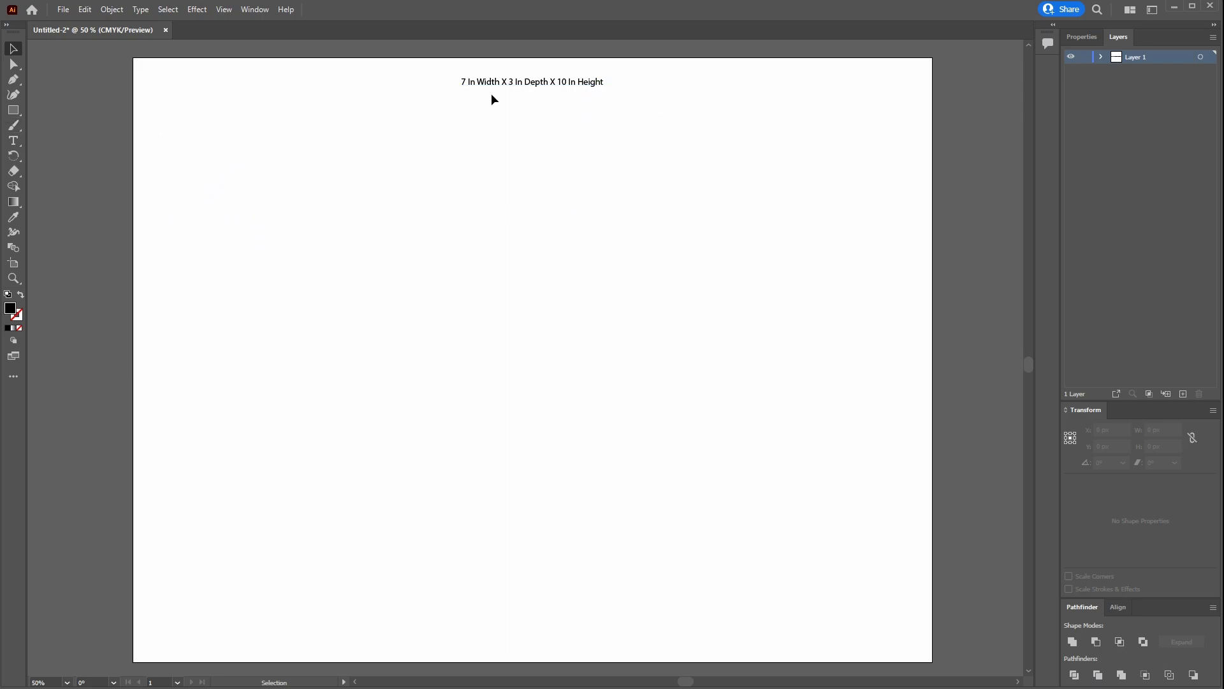
{"action": "left_click", "coordinate": [14, 110]}
{"action": "mouse_move", "coordinate": [444, 182]}
{"action": "left_mouse_down"}
{"action": "mouse_move", "coordinate": [572, 446]}
{"action": "mouse_move", "coordinate": [607, 485]}
{"action": "left_mouse_up"}
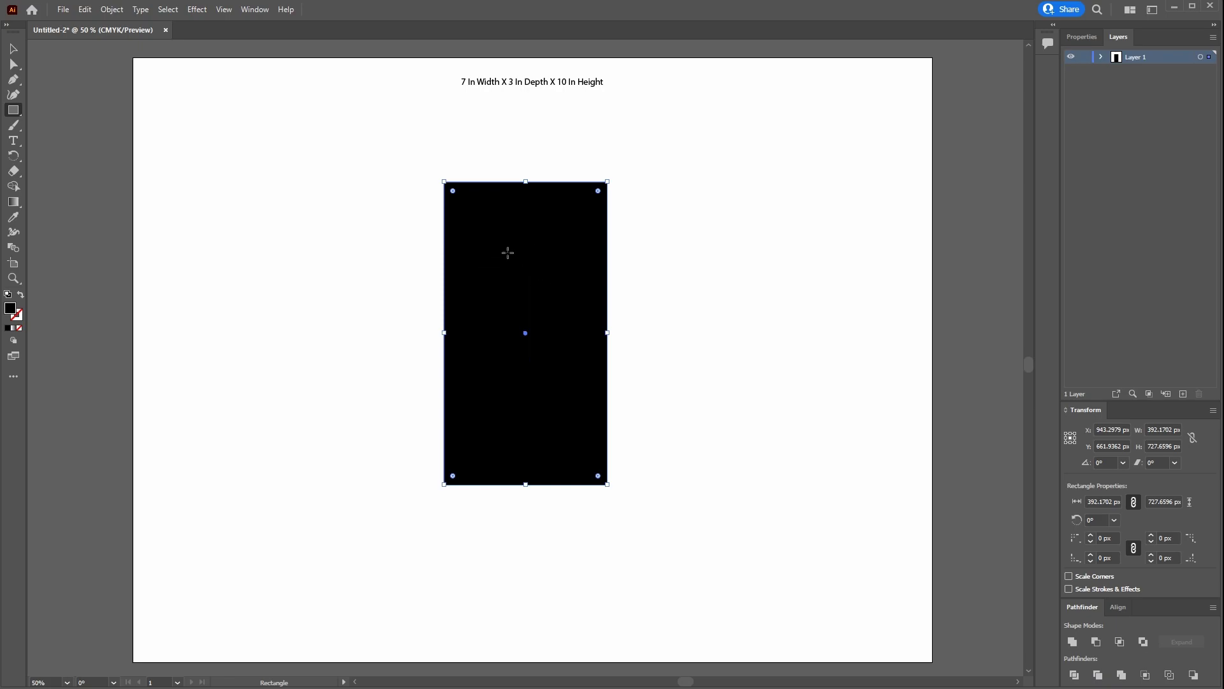
{"action": "left_click", "coordinate": [14, 48]}
{"action": "left_click", "coordinate": [382, 213]}
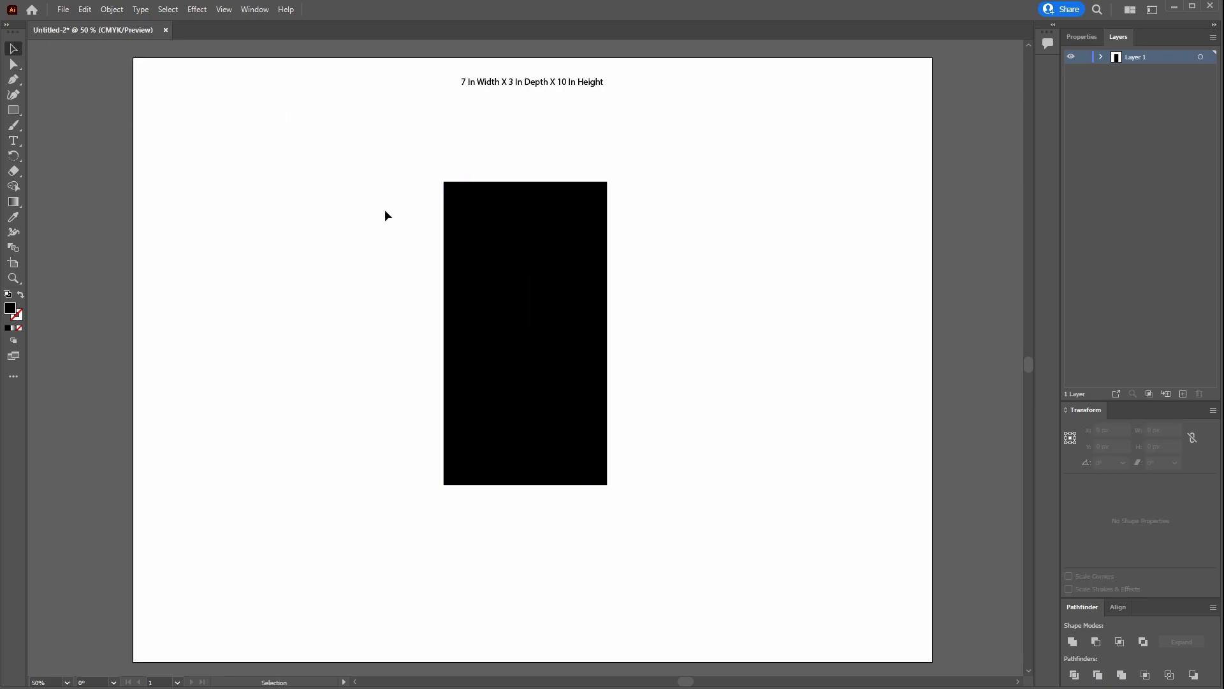
{"action": "left_click", "coordinate": [526, 225]}
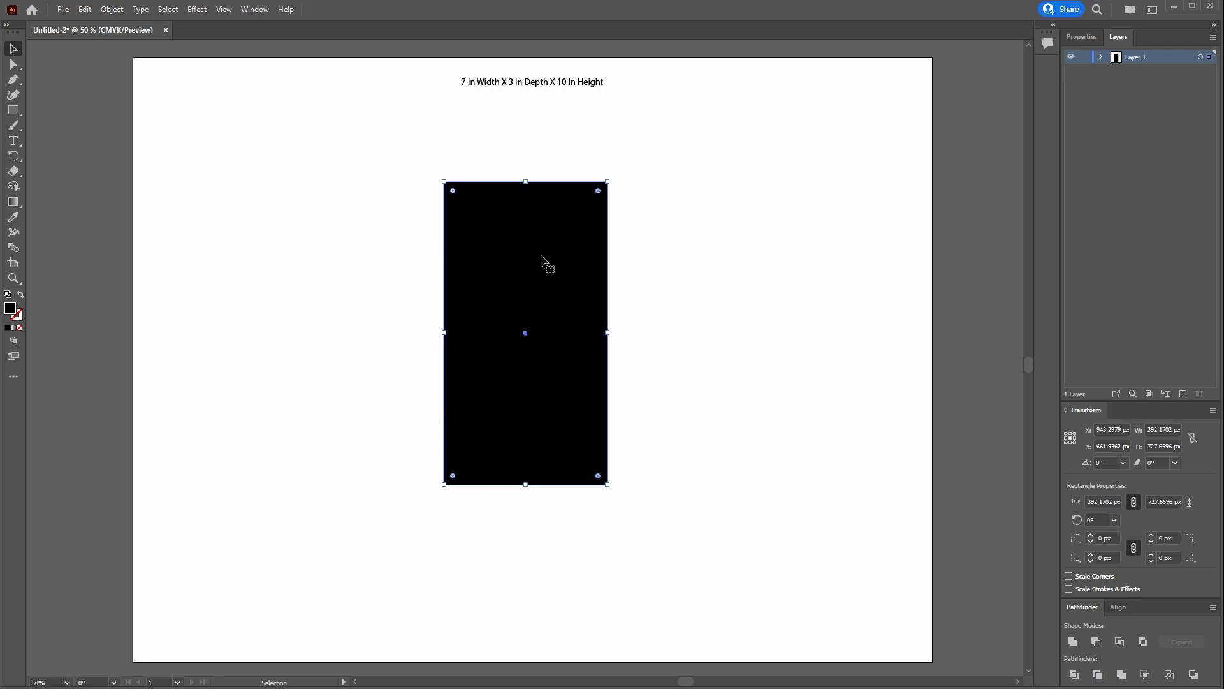
{"action": "mouse_move", "coordinate": [526, 262]}
{"action": "left_mouse_down"}
{"action": "mouse_move", "coordinate": [463, 257]}
{"action": "mouse_move", "coordinate": [611, 255]}
{"action": "left_mouse_up"}
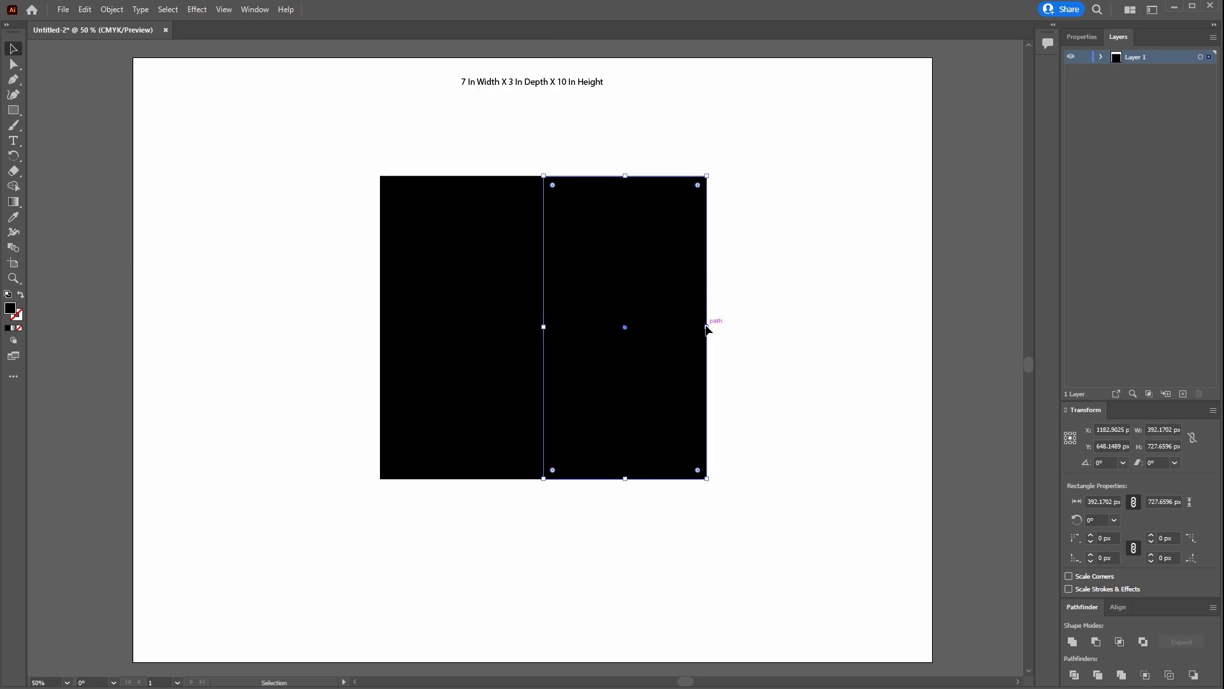
{"action": "left_click_drag", "start_coordinate": [706, 329], "coordinate": [636, 326]}
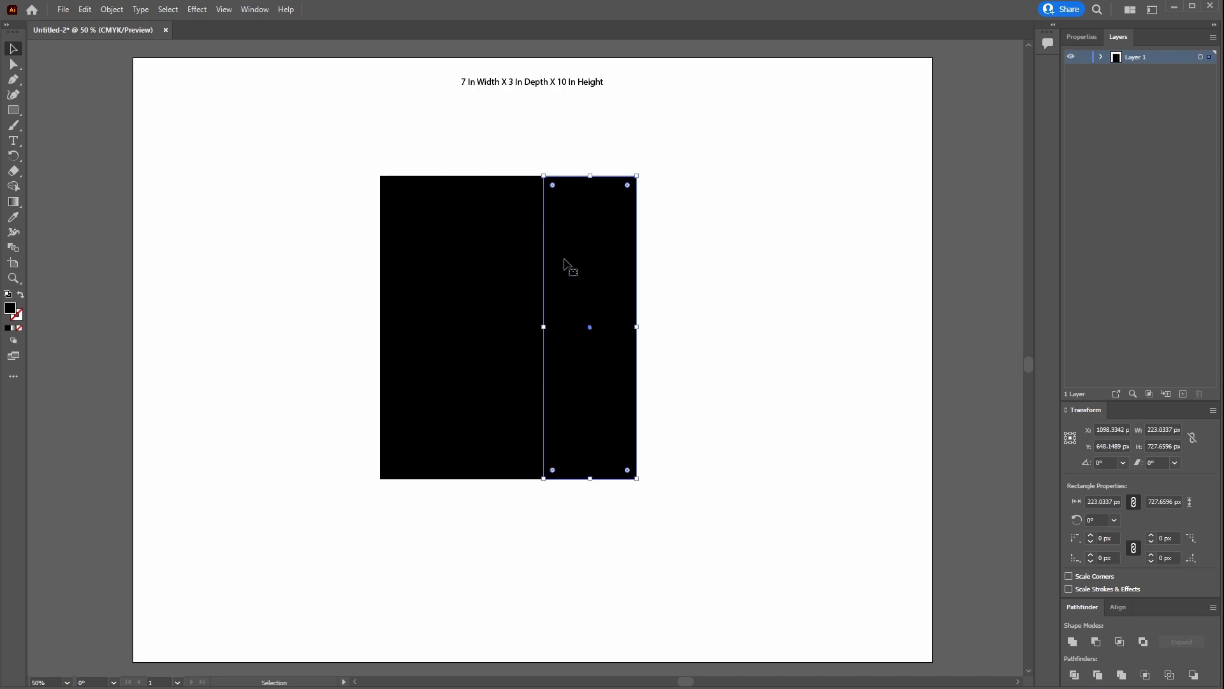
{"action": "left_click", "coordinate": [457, 259]}
{"action": "left_click_drag", "start_coordinate": [433, 265], "coordinate": [689, 265]}
{"action": "left_click", "coordinate": [565, 247]}
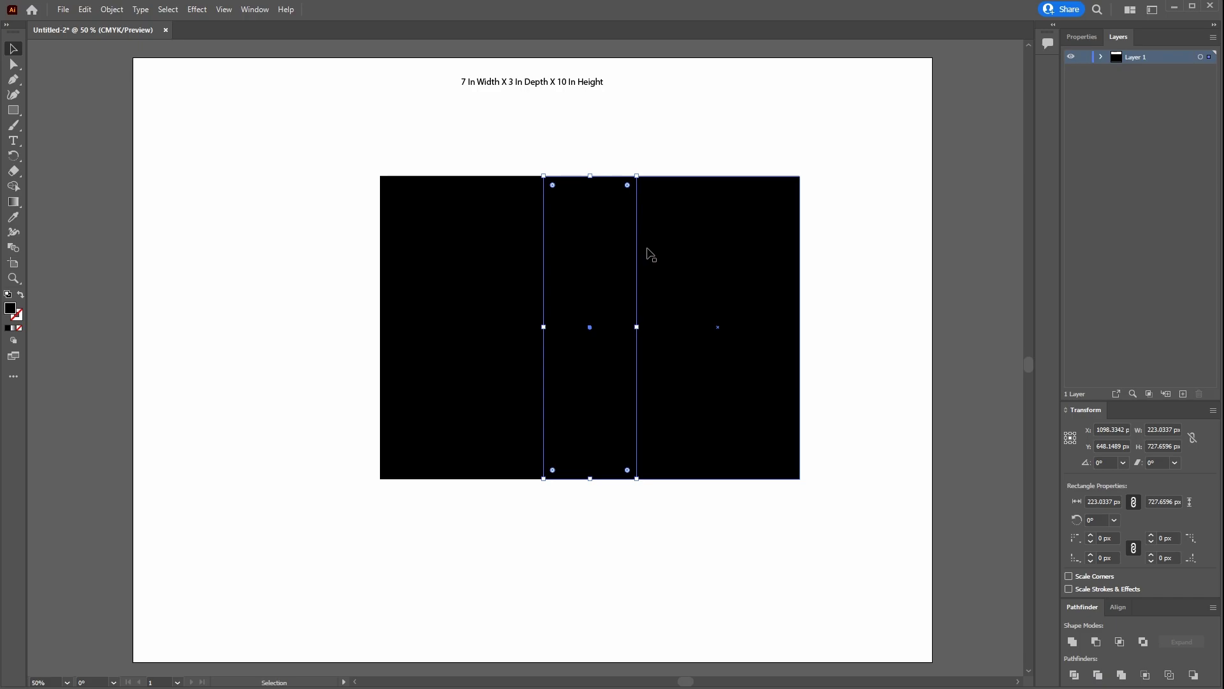
{"action": "left_click", "coordinate": [700, 254]}
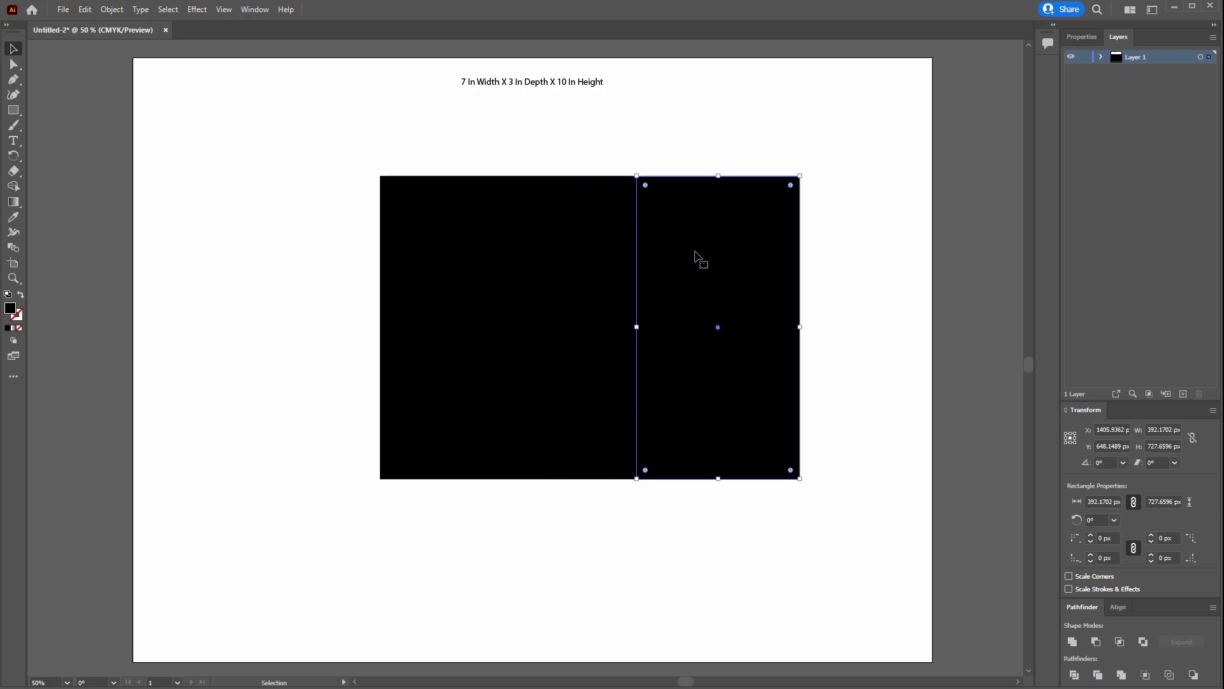
{"action": "left_click", "coordinate": [505, 236]}
{"action": "left_click", "coordinate": [707, 241]}
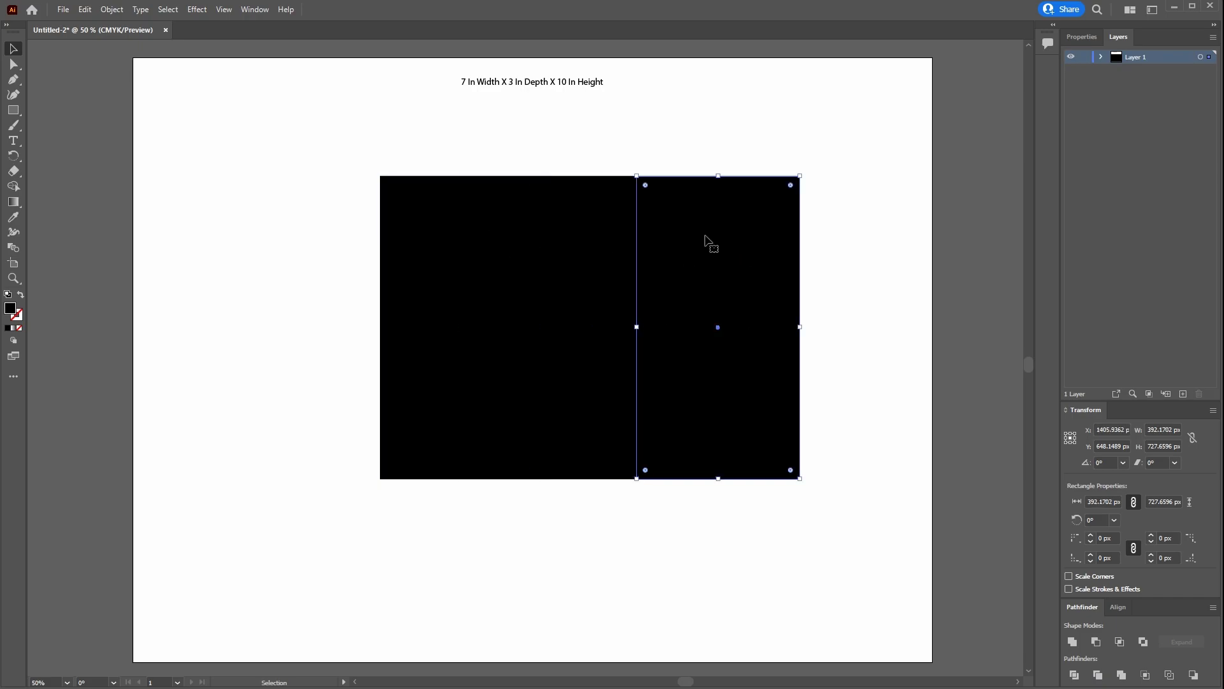
{"action": "left_click", "coordinate": [611, 263]}
{"action": "mouse_move", "coordinate": [593, 263]}
{"action": "left_mouse_down"}
{"action": "mouse_move", "coordinate": [848, 270]}
{"action": "mouse_move", "coordinate": [367, 267]}
{"action": "left_mouse_up"}
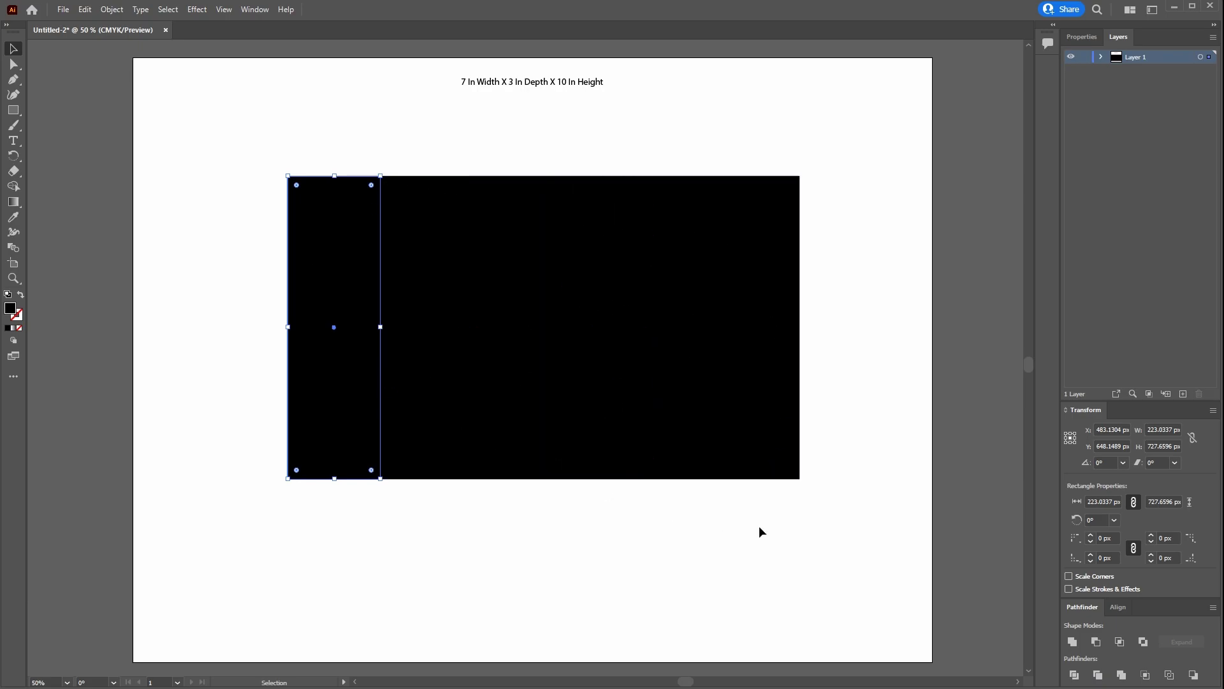
{"action": "left_click_drag", "start_coordinate": [785, 537], "coordinate": [287, 380]}
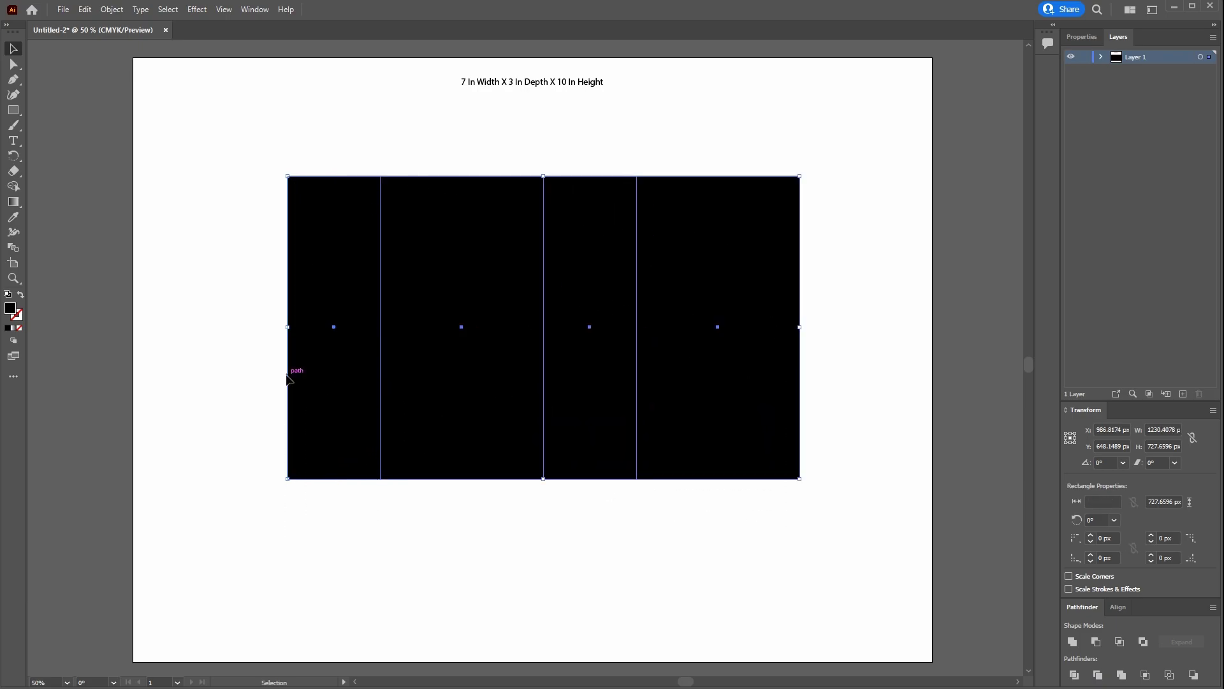
{"action": "key", "text": "Delete"}
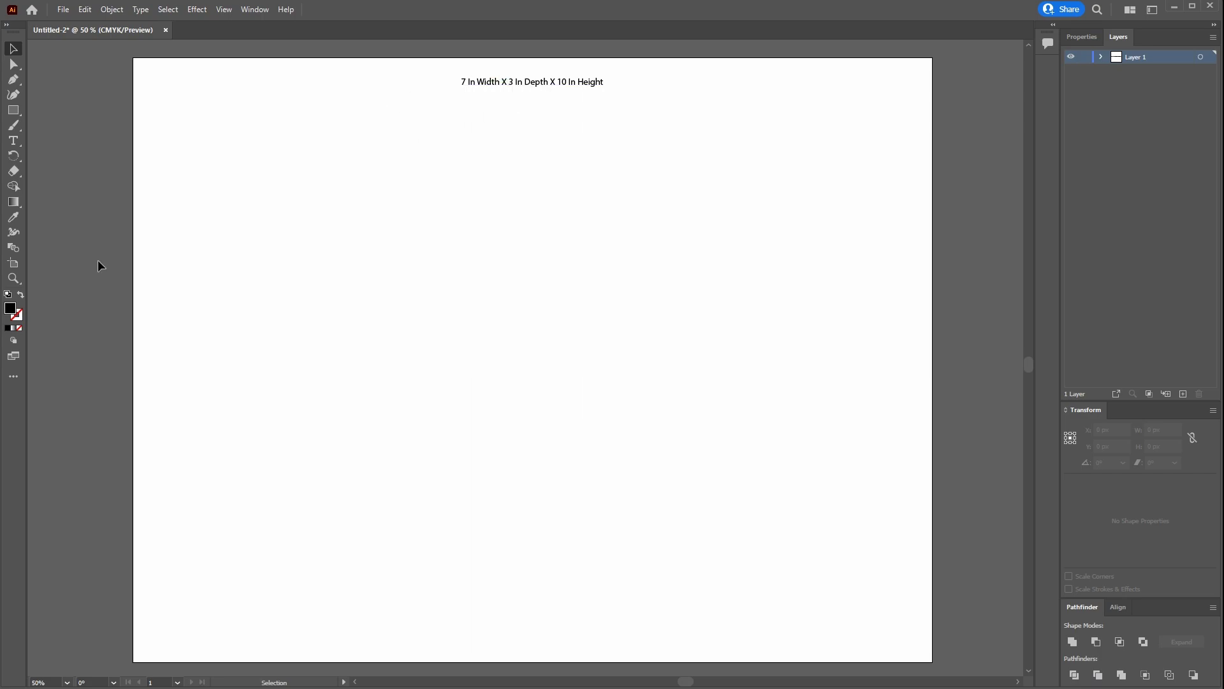
Show the document rulers and set their units to inches.
{"action": "left_click", "coordinate": [14, 109]}
{"action": "left_click", "coordinate": [486, 272]}
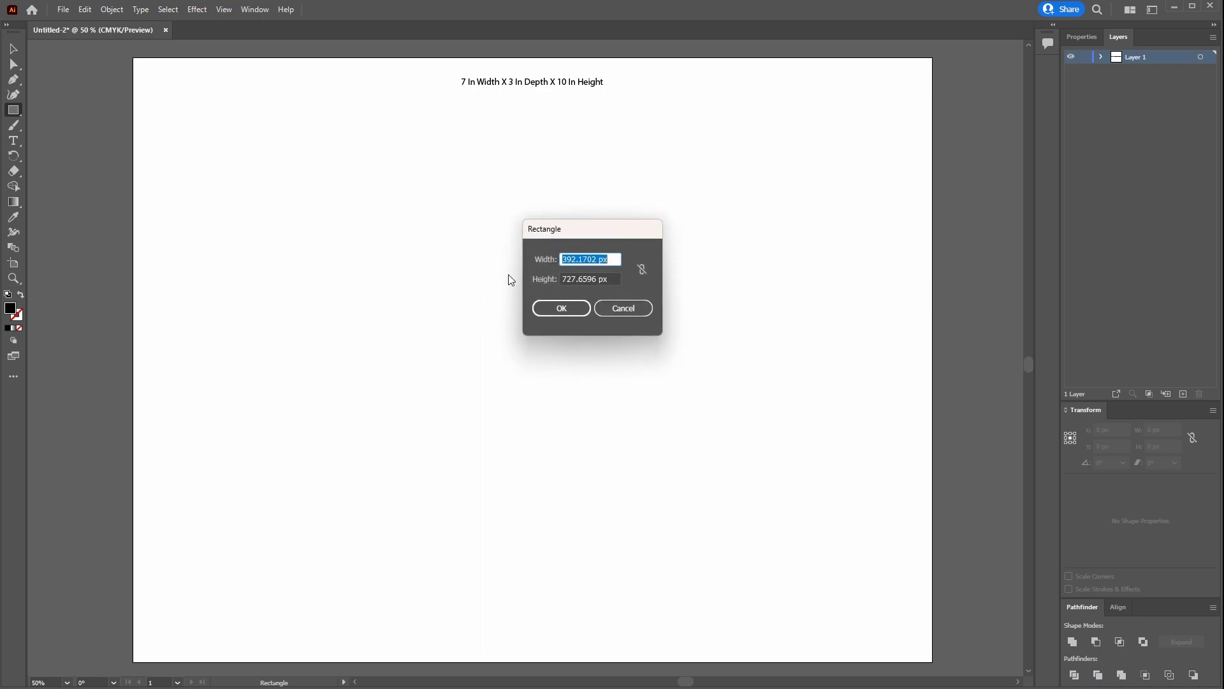
{"action": "left_click", "coordinate": [600, 308]}
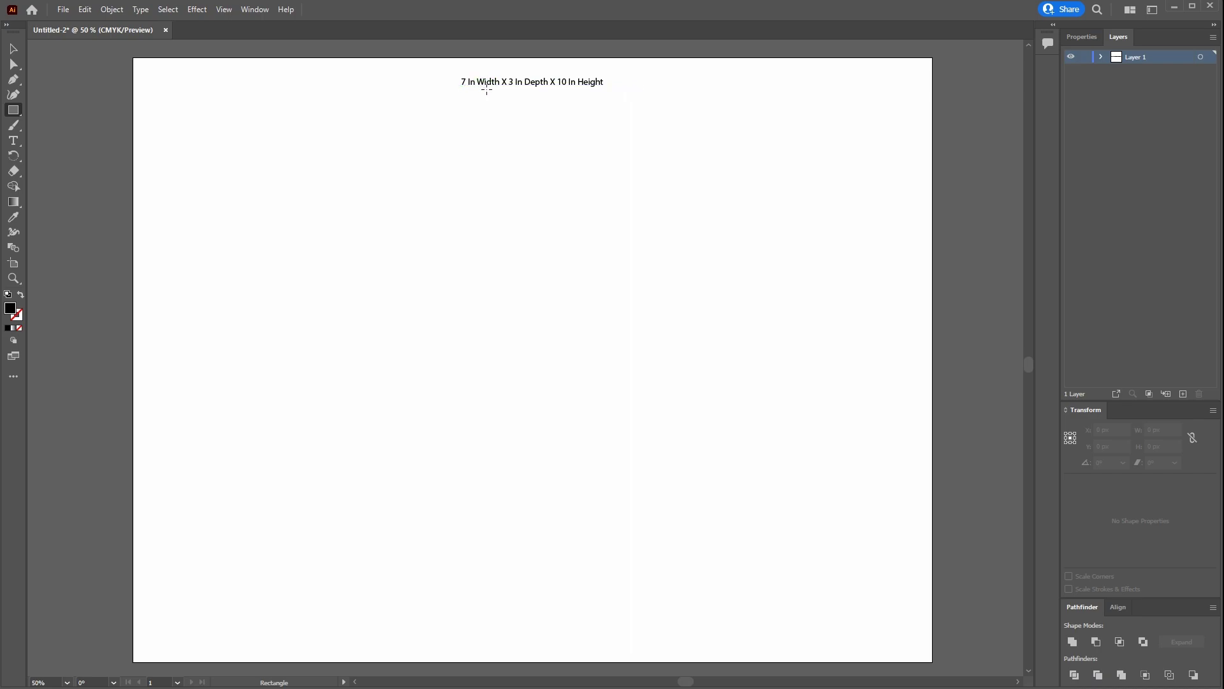
{"action": "key", "text": "ctrl+r"}
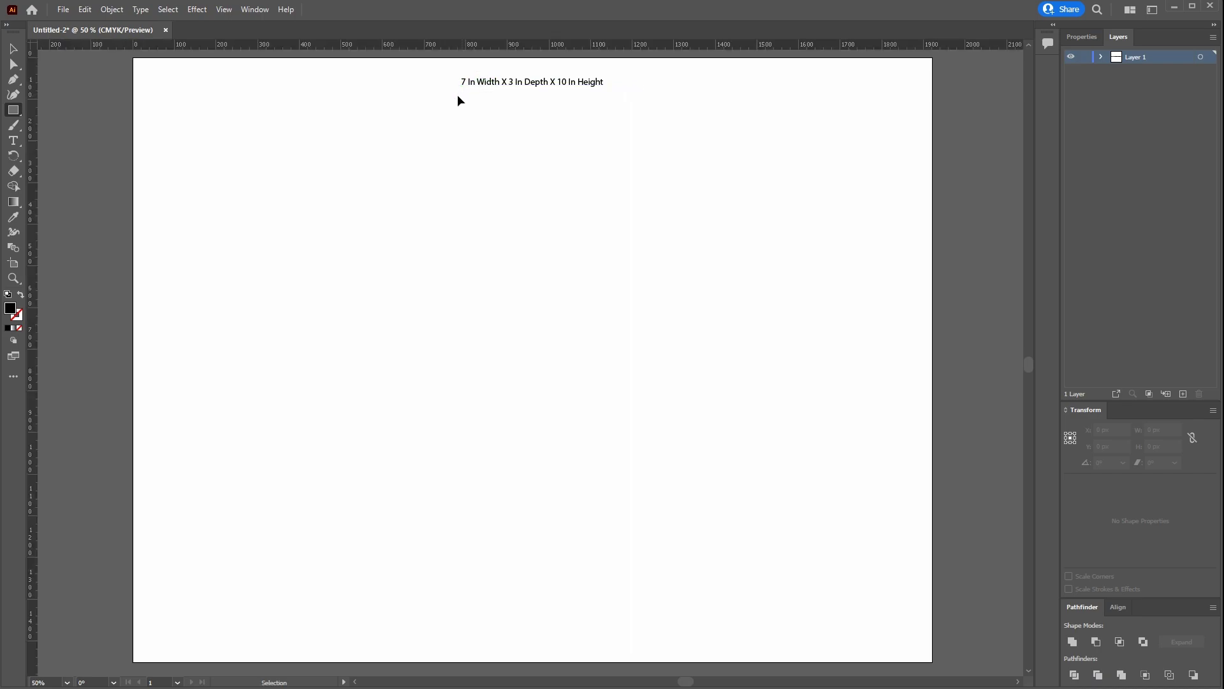
{"action": "right_click", "coordinate": [364, 51]}
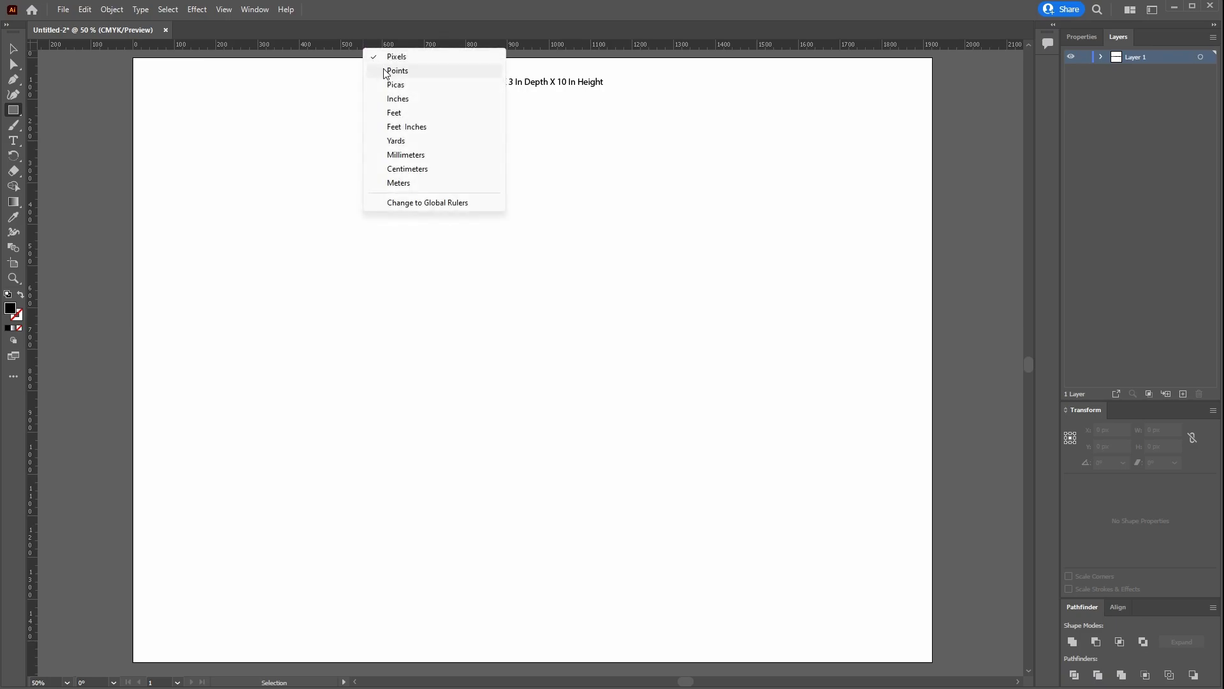
{"action": "left_click", "coordinate": [399, 99]}
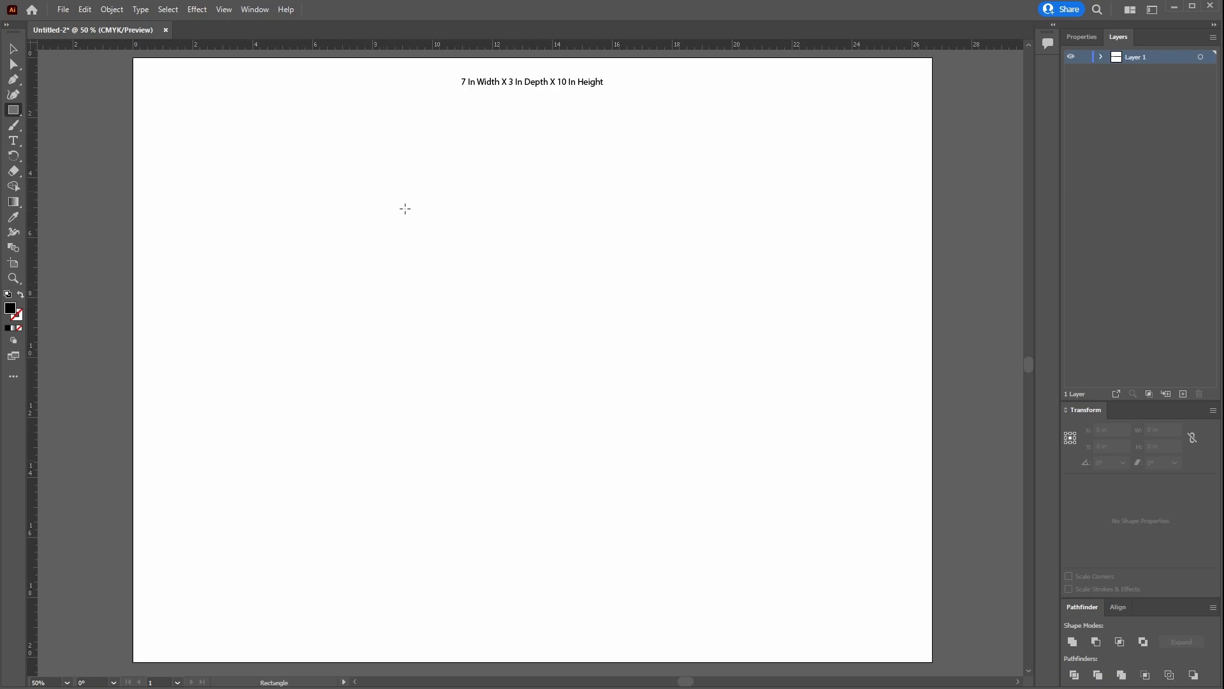
Draw a 7 × 10 in rectangle on the artboard.
{"action": "left_click", "coordinate": [458, 270]}
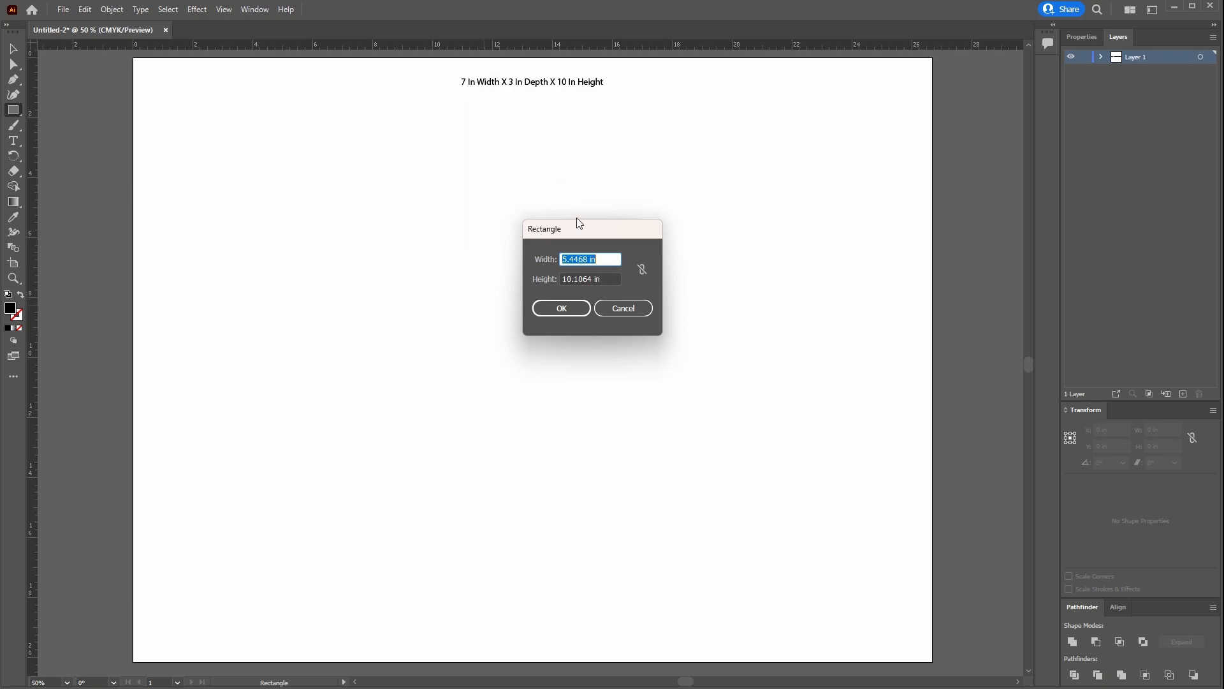
{"action": "type", "text": "7"}
{"action": "left_click", "coordinate": [608, 280]}
{"action": "double_click", "coordinate": [608, 280]}
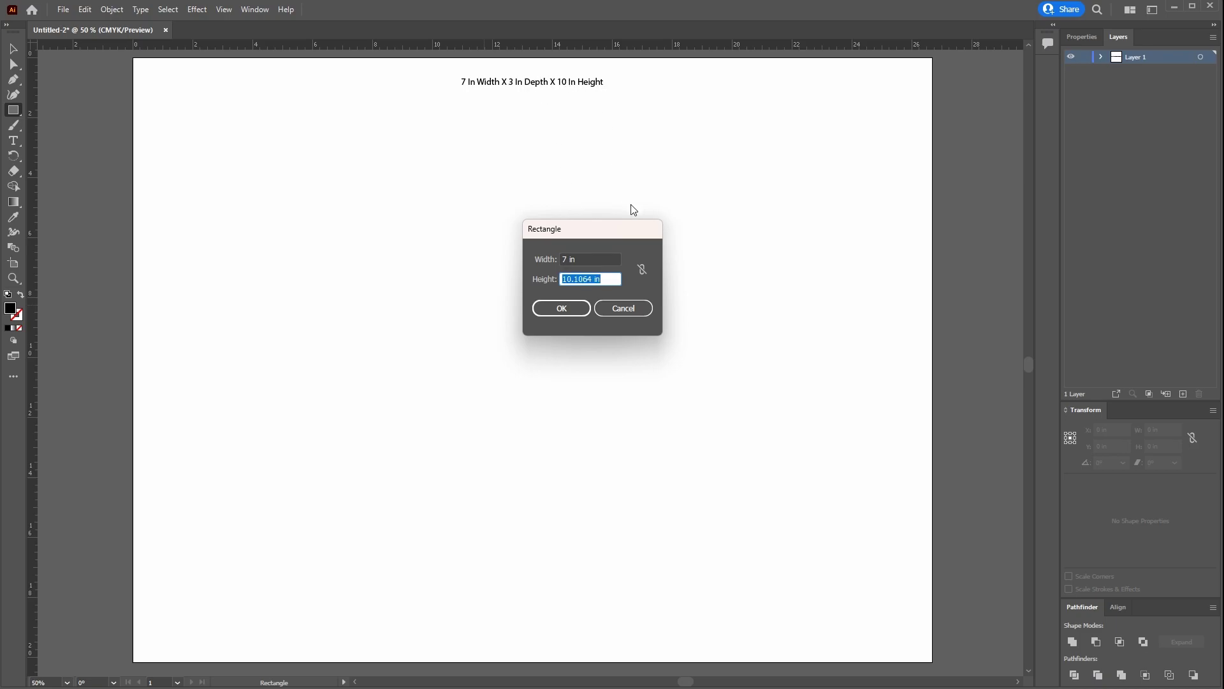
{"action": "type", "text": "10"}
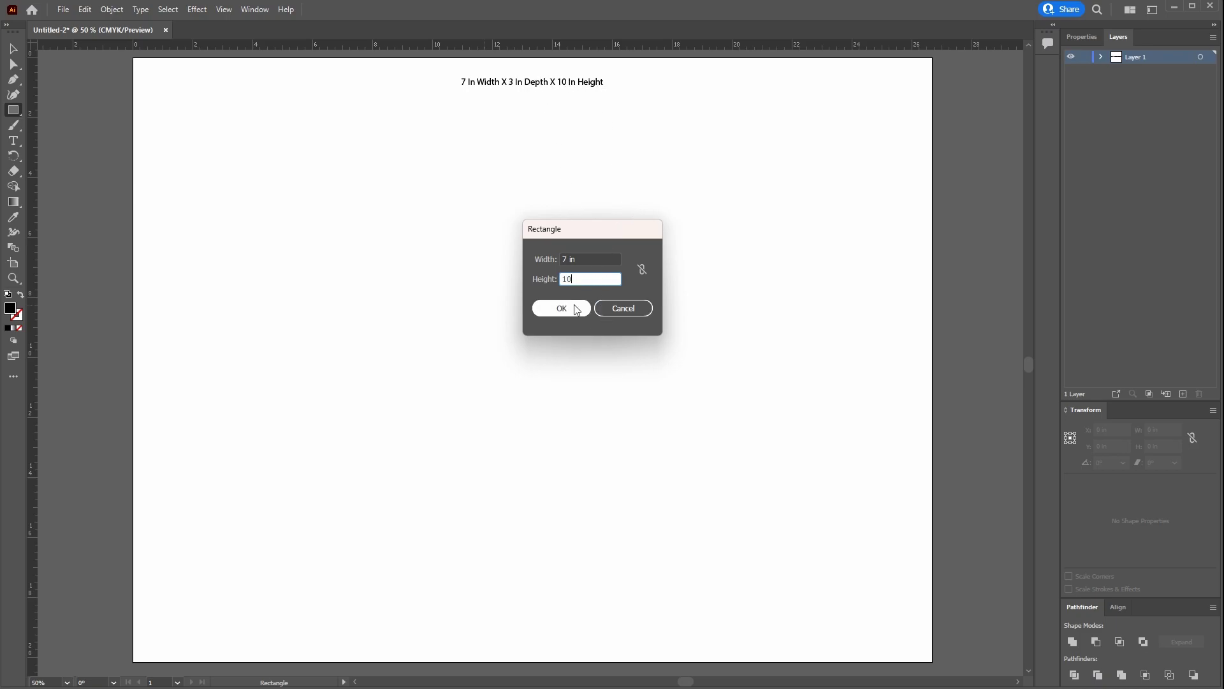
{"action": "left_click", "coordinate": [561, 307]}
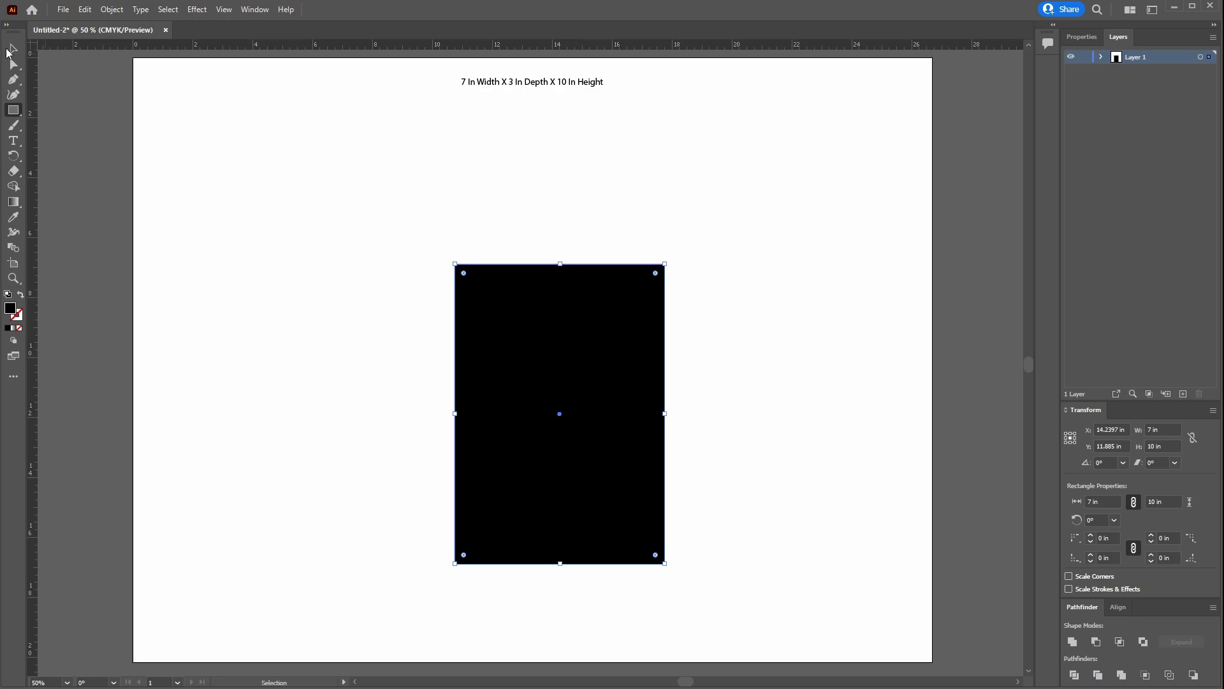
Reposition the first rectangle and turn the black fill into an outline.
{"action": "key", "text": "v"}
{"action": "left_click_drag", "start_coordinate": [626, 368], "coordinate": [591, 344]}
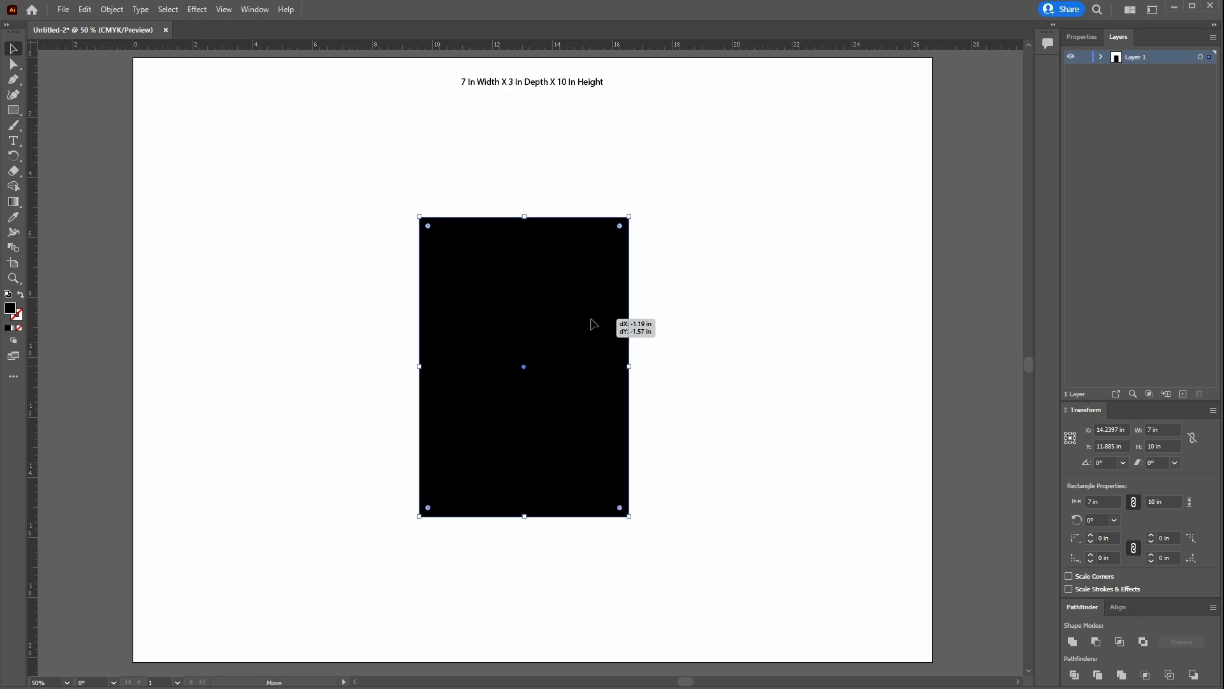
{"action": "left_click", "coordinate": [659, 339]}
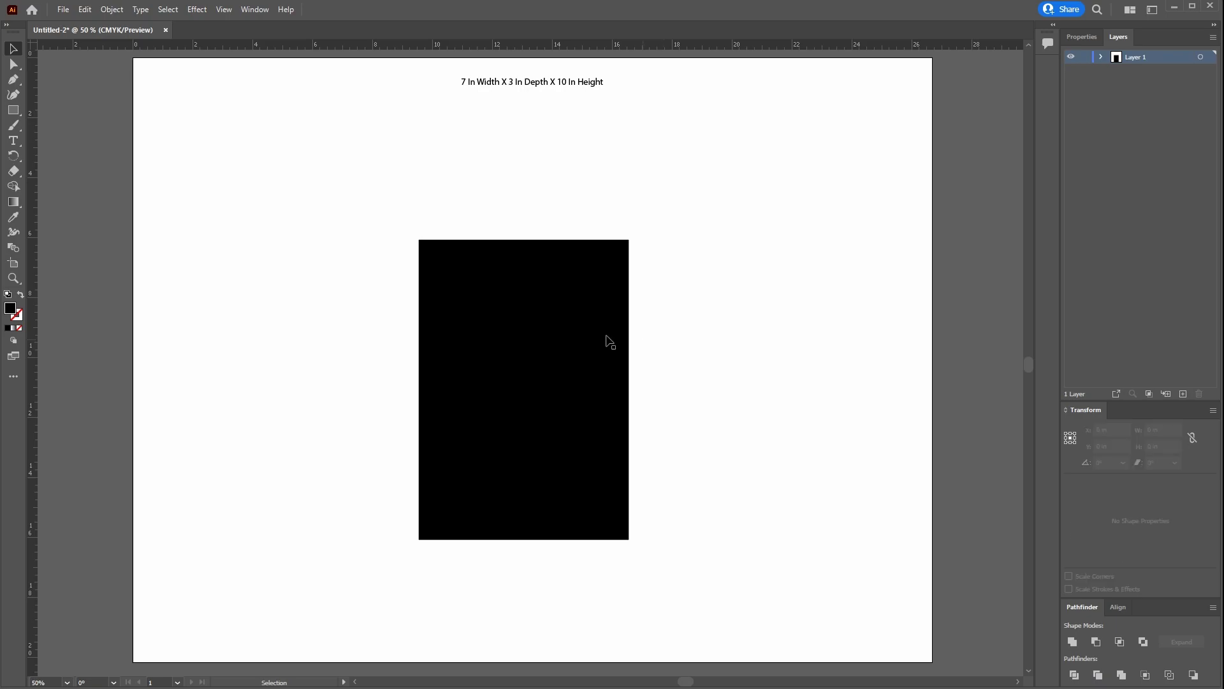
{"action": "left_click_drag", "start_coordinate": [617, 346], "coordinate": [584, 340]}
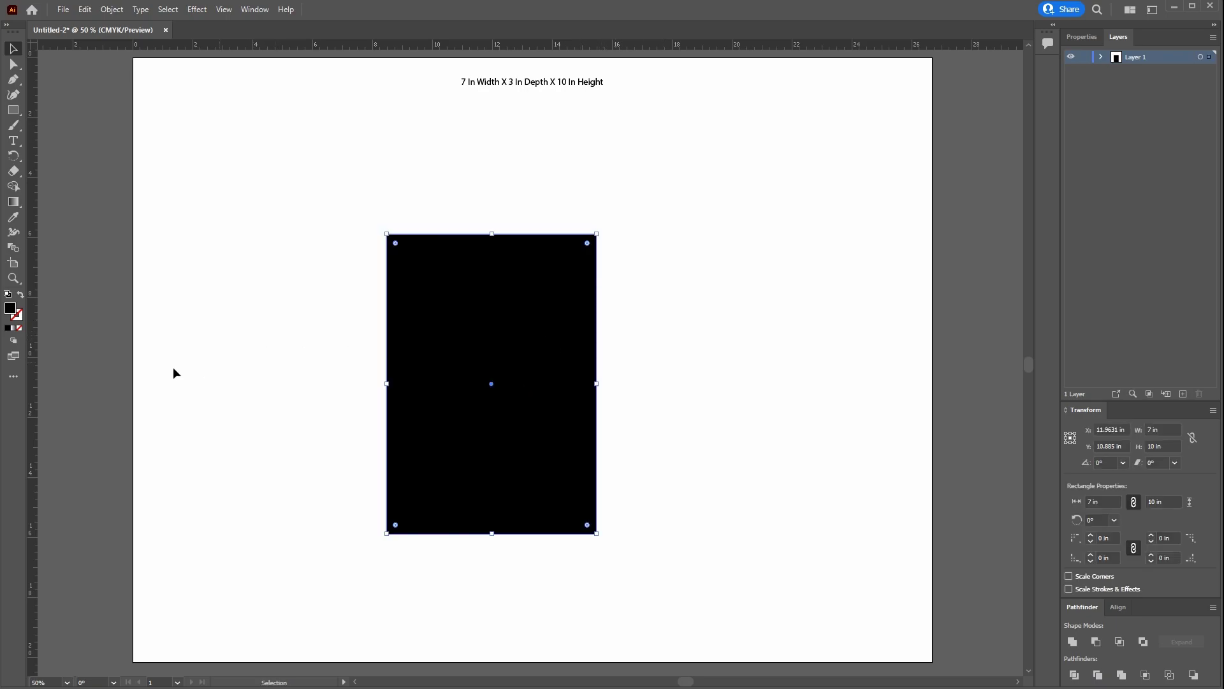
{"action": "left_click", "coordinate": [21, 295]}
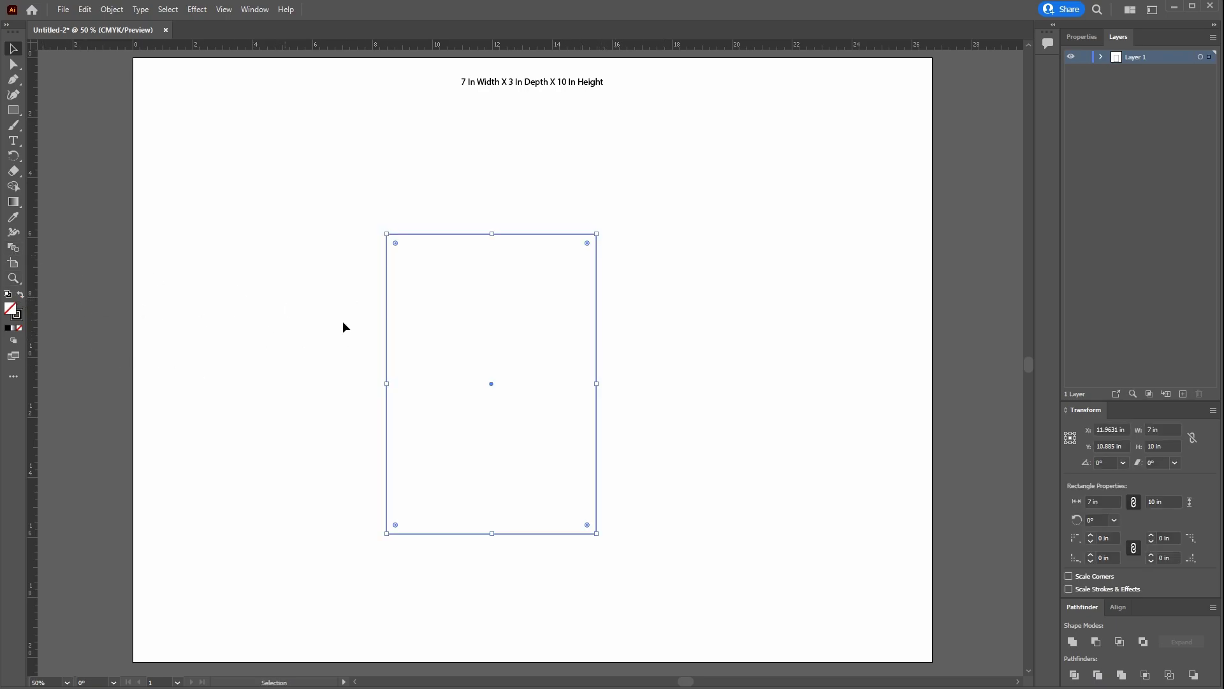
{"action": "left_click", "coordinate": [717, 257]}
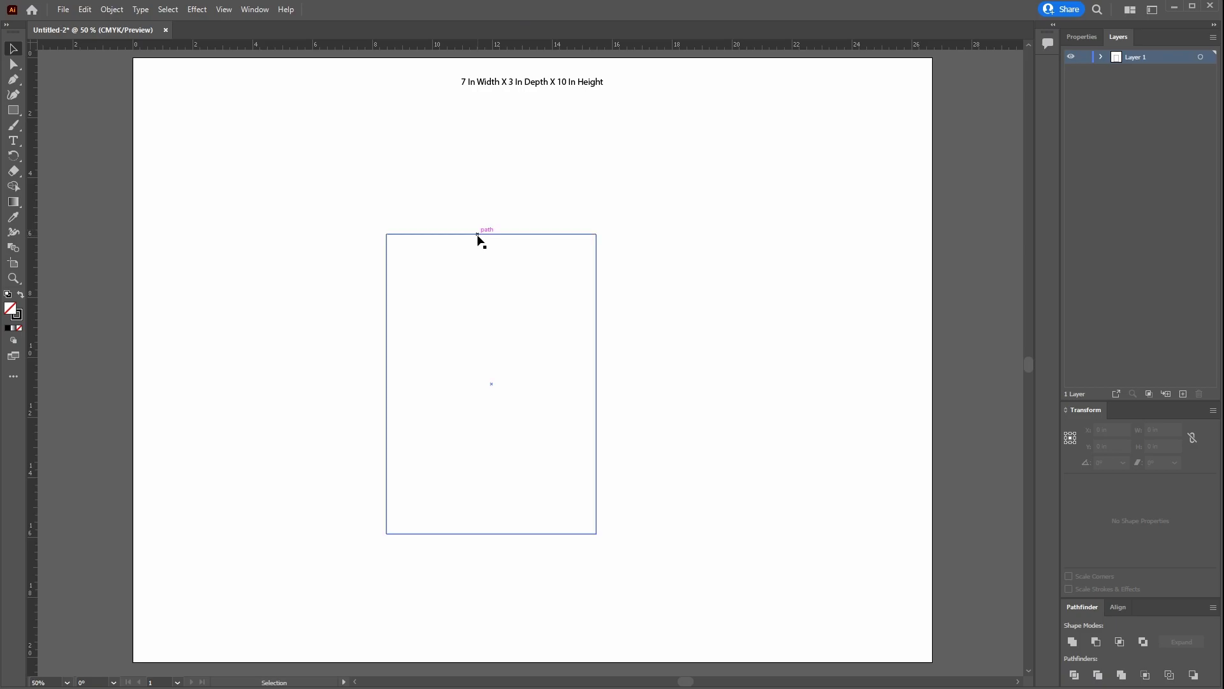
Copy the outline rectangle 7 in to the right and adjust the copy's width.
{"action": "left_click_drag", "start_coordinate": [478, 235], "coordinate": [690, 241]}
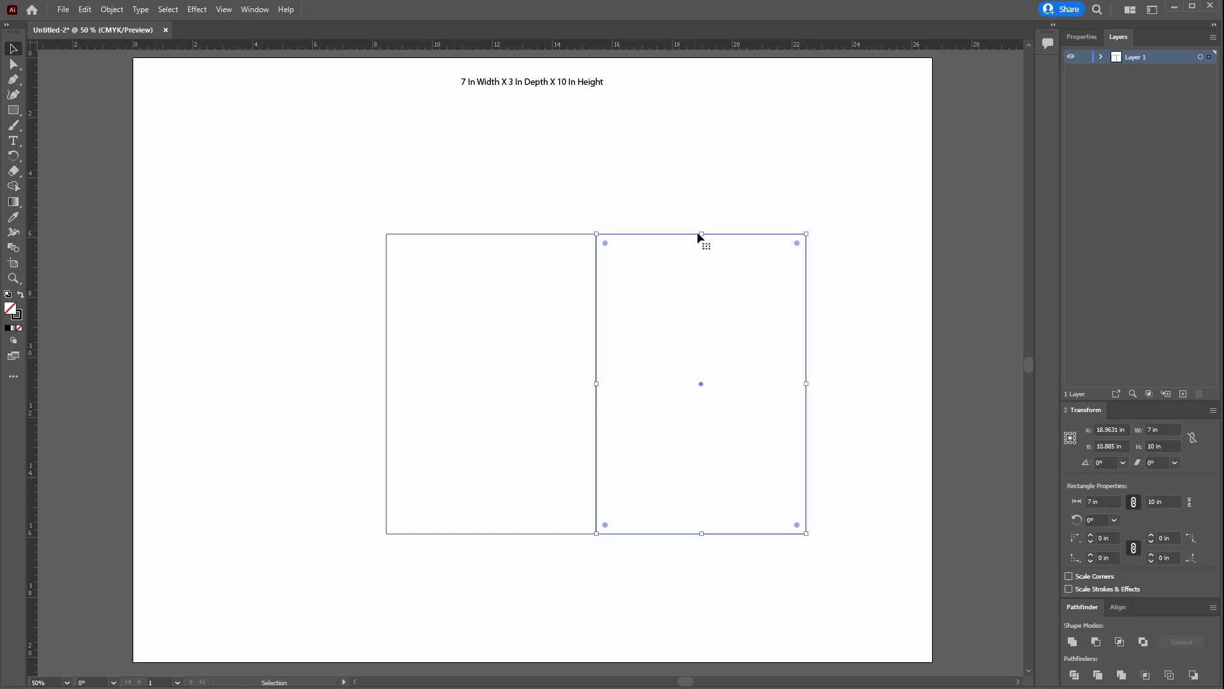
{"action": "left_click", "coordinate": [680, 217]}
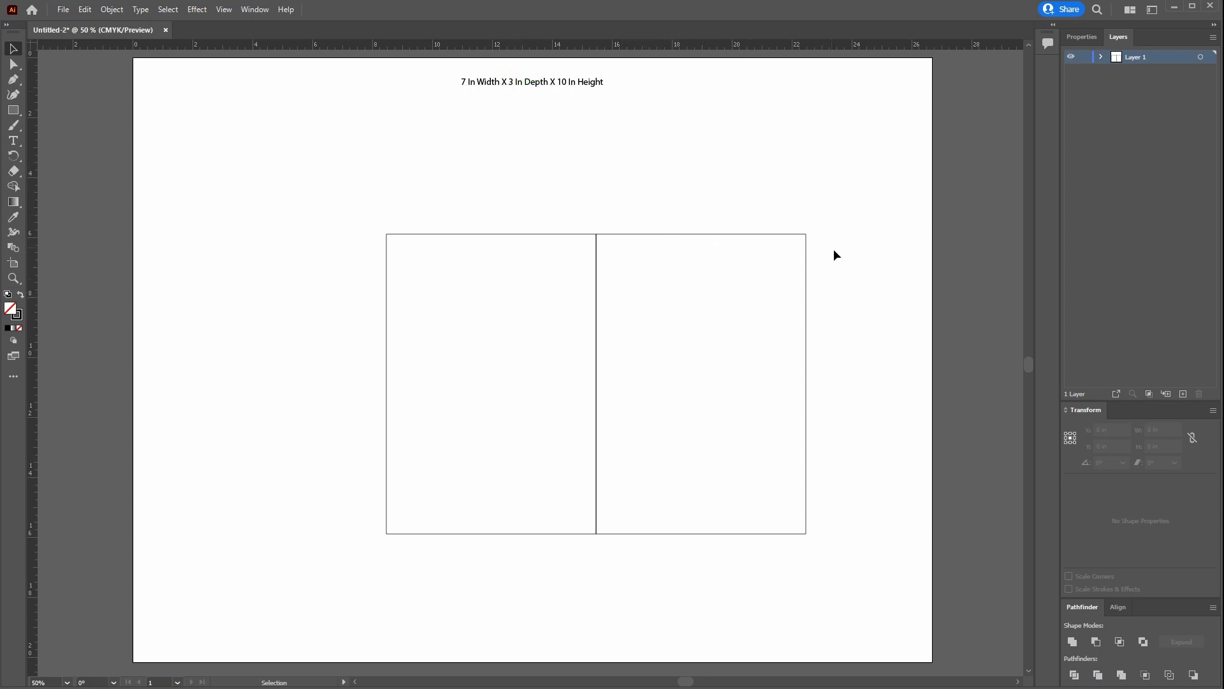
{"action": "left_click", "coordinate": [725, 235]}
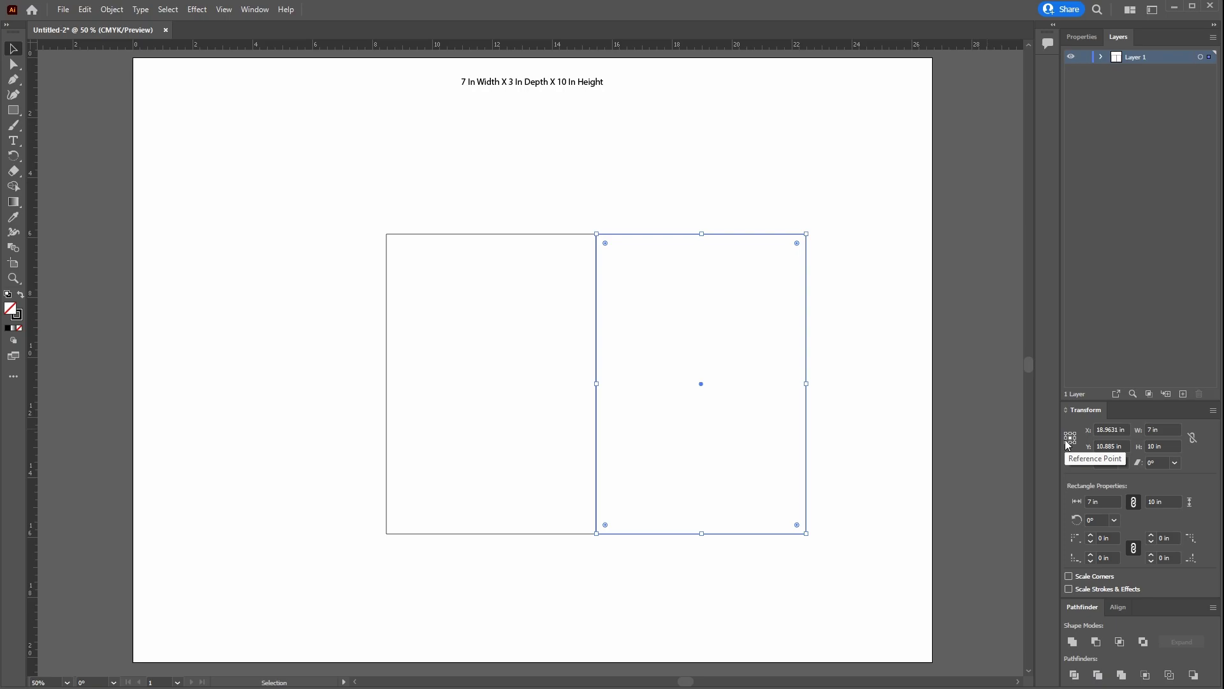
{"action": "mouse_move", "coordinate": [806, 383]}
{"action": "left_mouse_down"}
{"action": "mouse_move", "coordinate": [683, 387]}
{"action": "mouse_move", "coordinate": [694, 387]}
{"action": "left_mouse_up"}
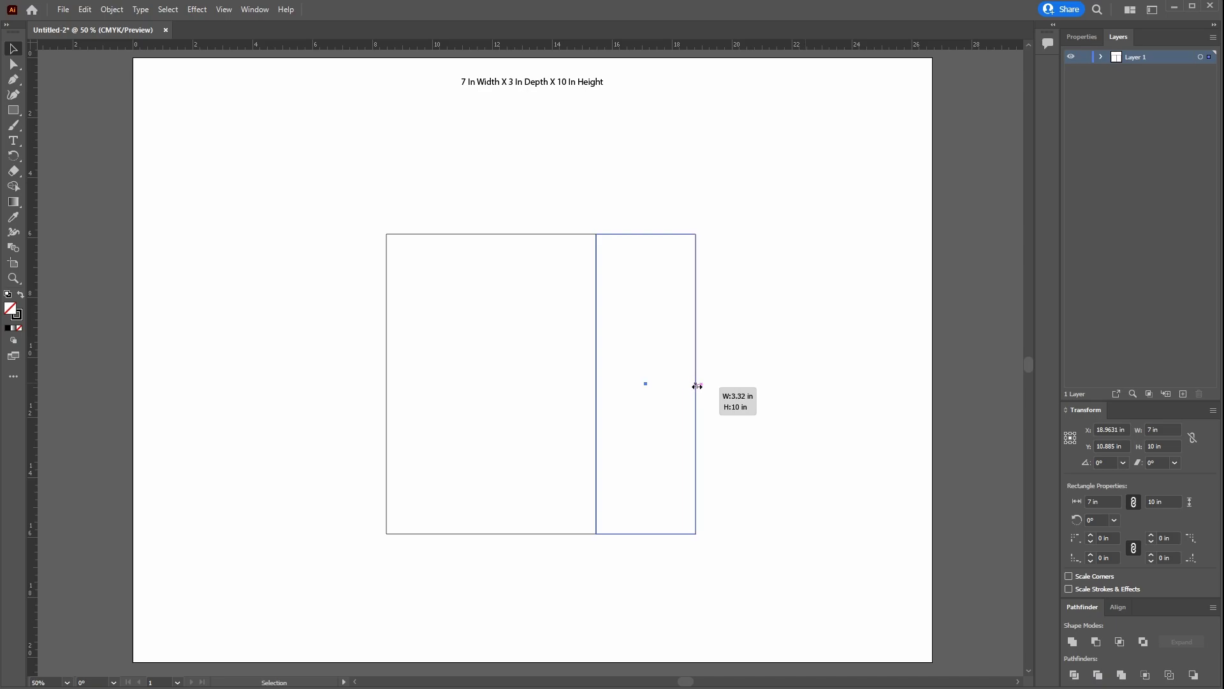
{"action": "left_click_drag", "start_coordinate": [693, 387], "coordinate": [701, 386]}
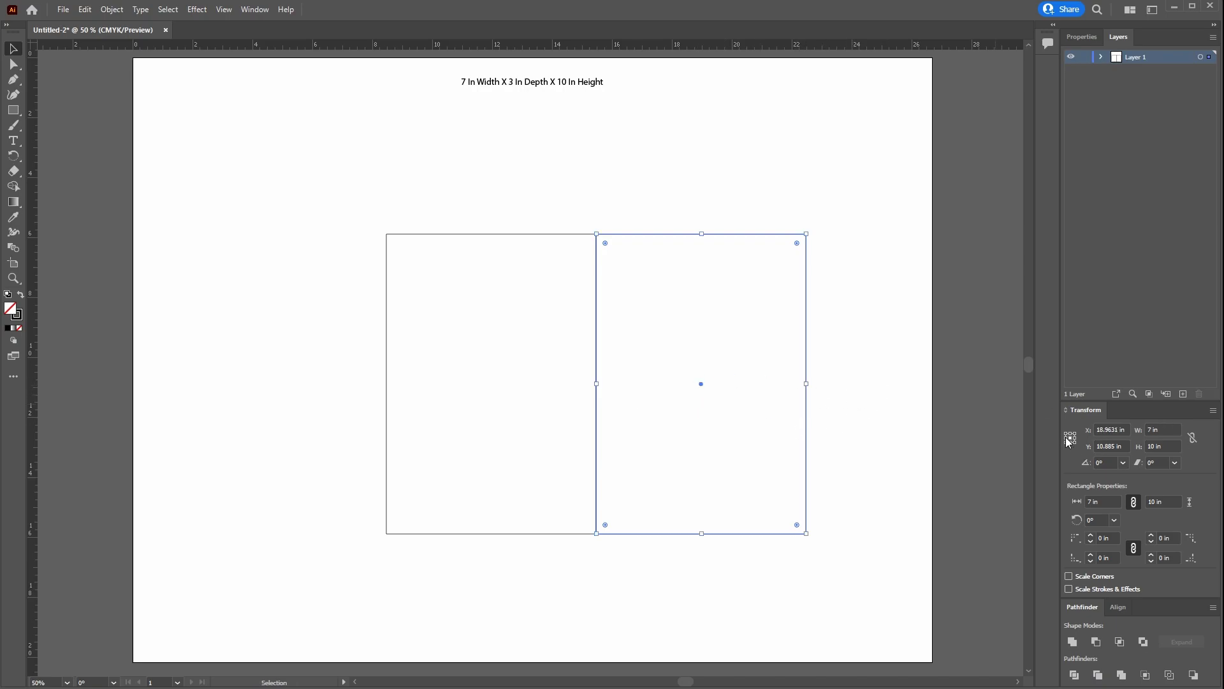
Set the right rectangle's width to 3 in, after undoing a trial 5 in height.
{"action": "left_click", "coordinate": [263, 11]}
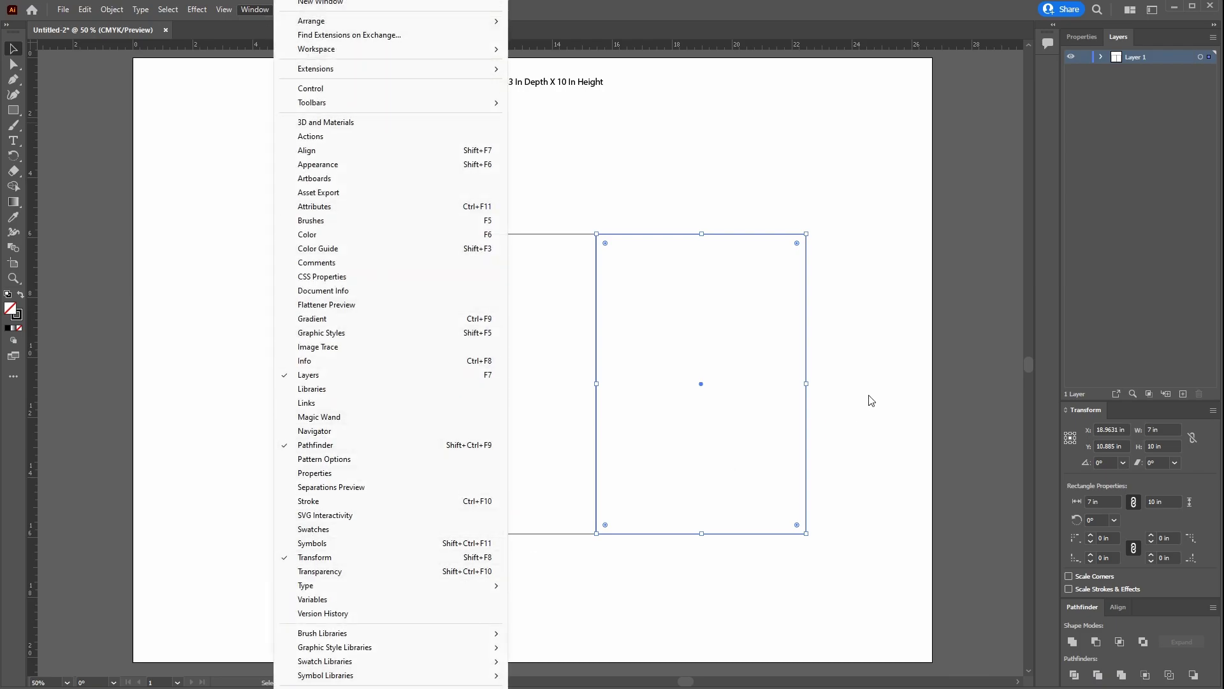
{"action": "left_click", "coordinate": [1013, 449]}
{"action": "left_click", "coordinate": [807, 414]}
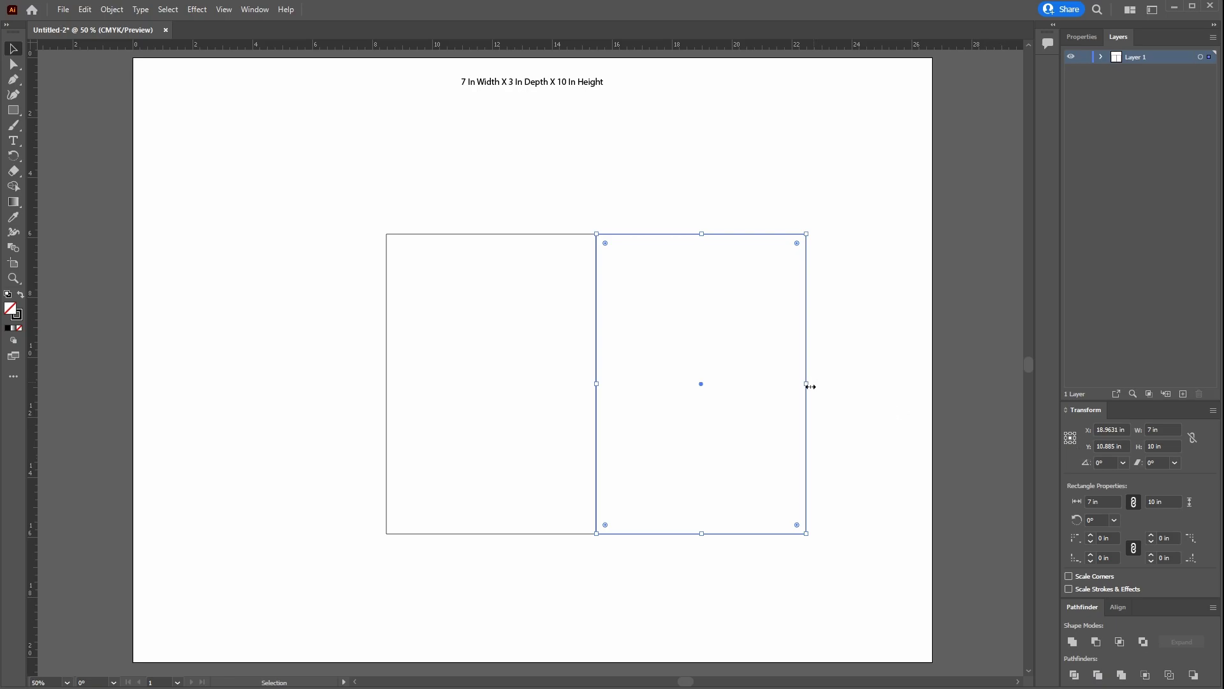
{"action": "left_click", "coordinate": [1154, 446]}
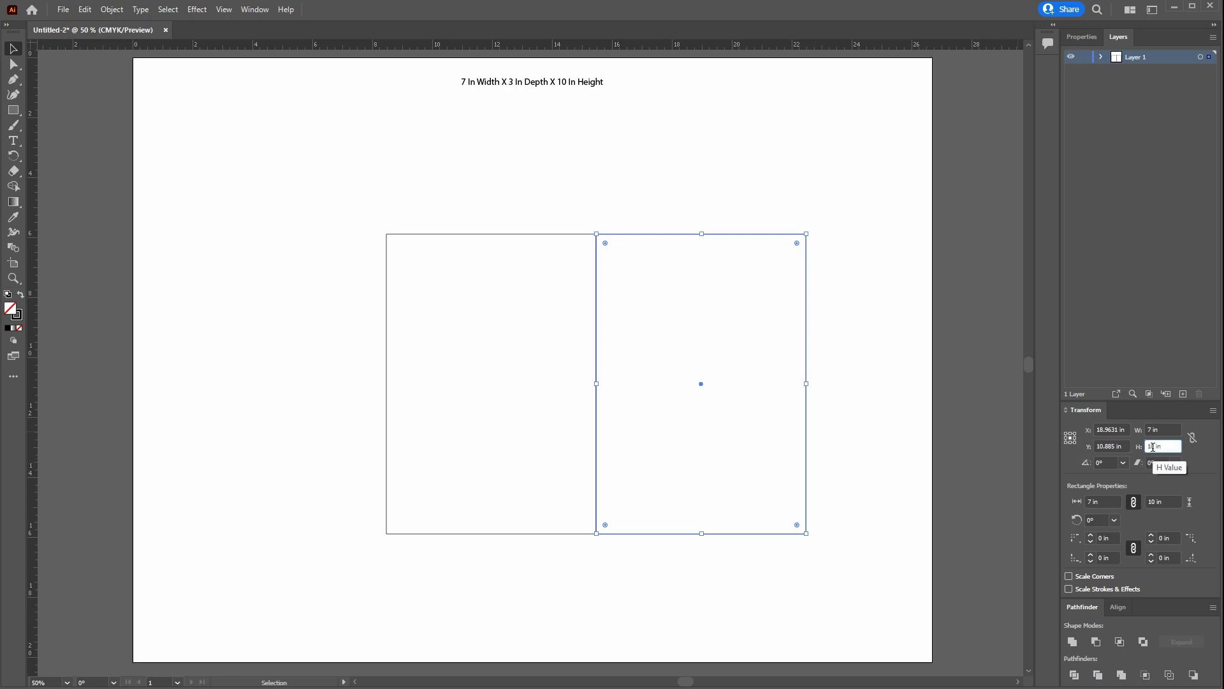
{"action": "double_click", "coordinate": [1154, 446]}
{"action": "type", "text": "5"}
{"action": "key", "text": "Return"}
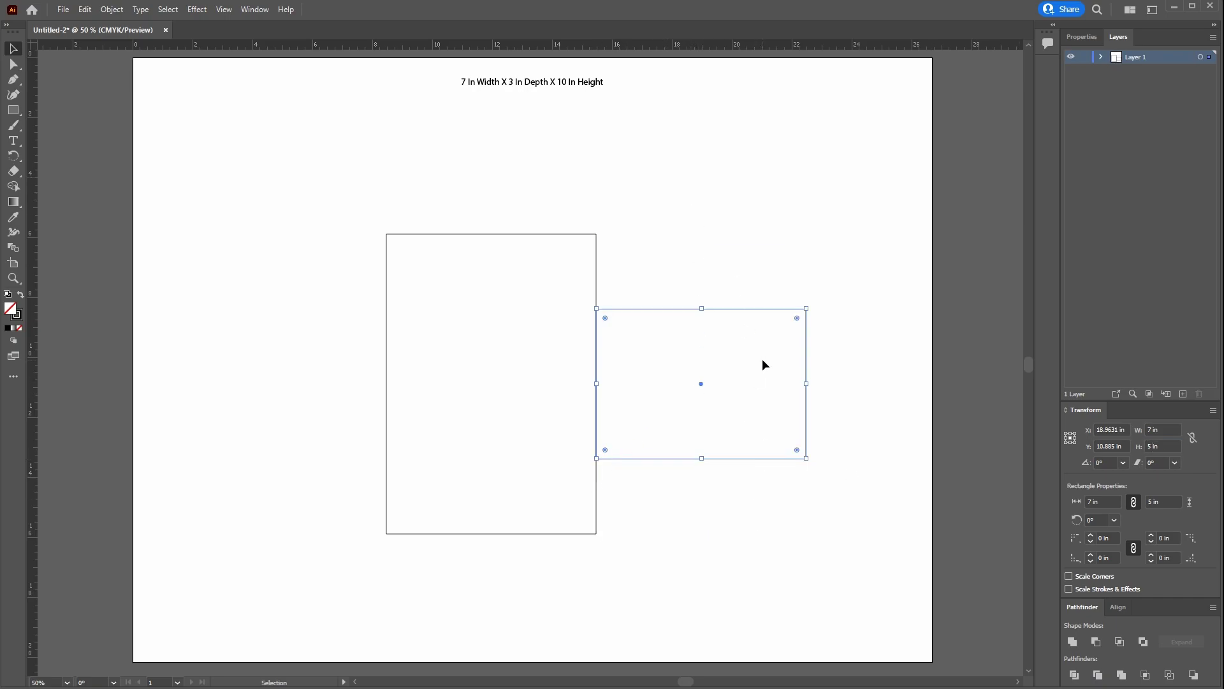
{"action": "key", "text": "ctrl+z"}
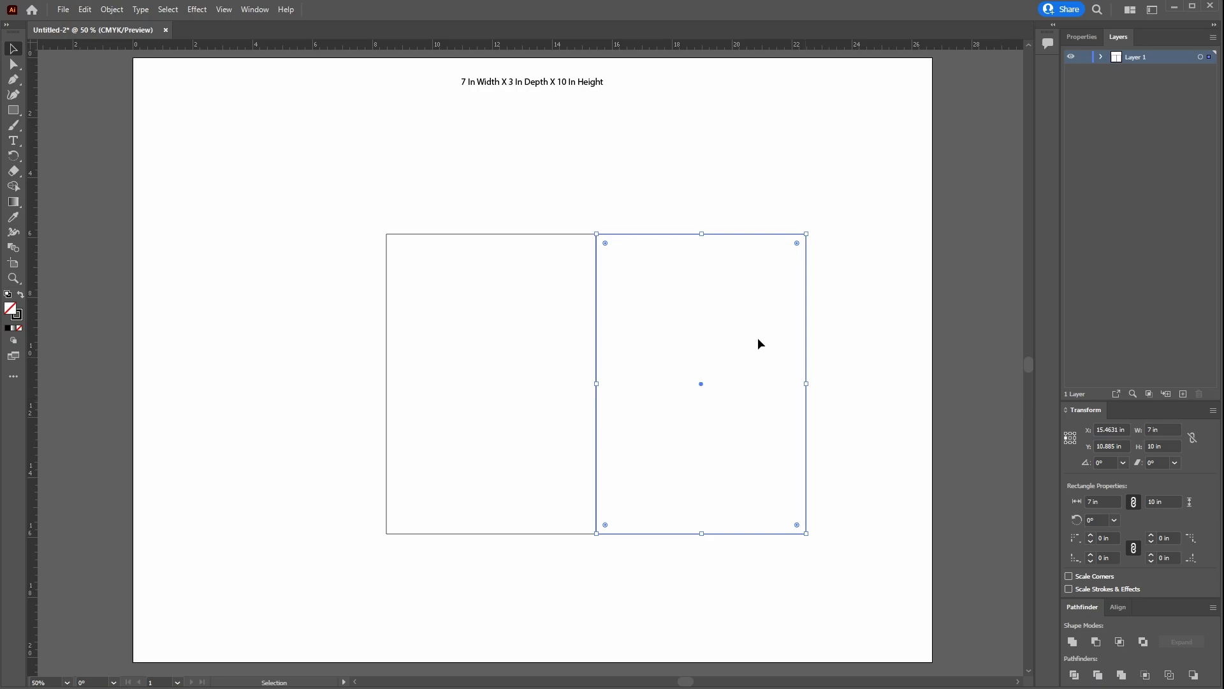
{"action": "left_click", "coordinate": [1162, 429]}
{"action": "type", "text": "3"}
{"action": "key", "text": "Return"}
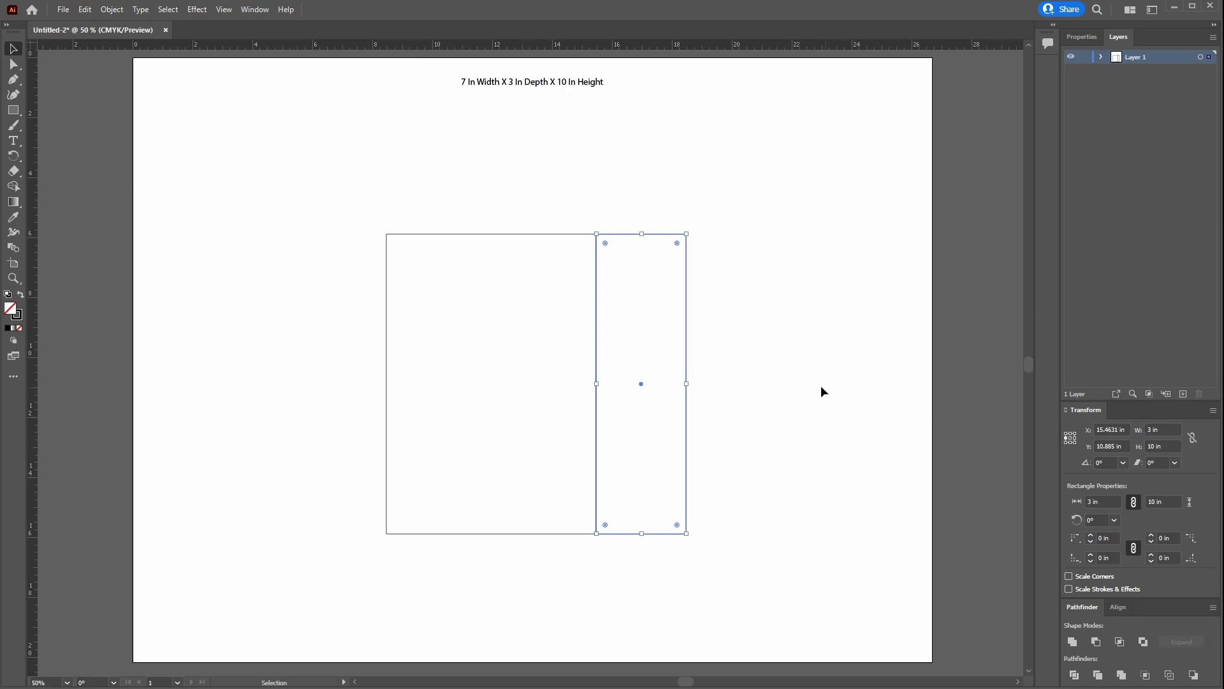
Undo an accidental move of the right rectangle and reselect it.
{"action": "left_click", "coordinate": [812, 374]}
{"action": "left_click", "coordinate": [810, 321]}
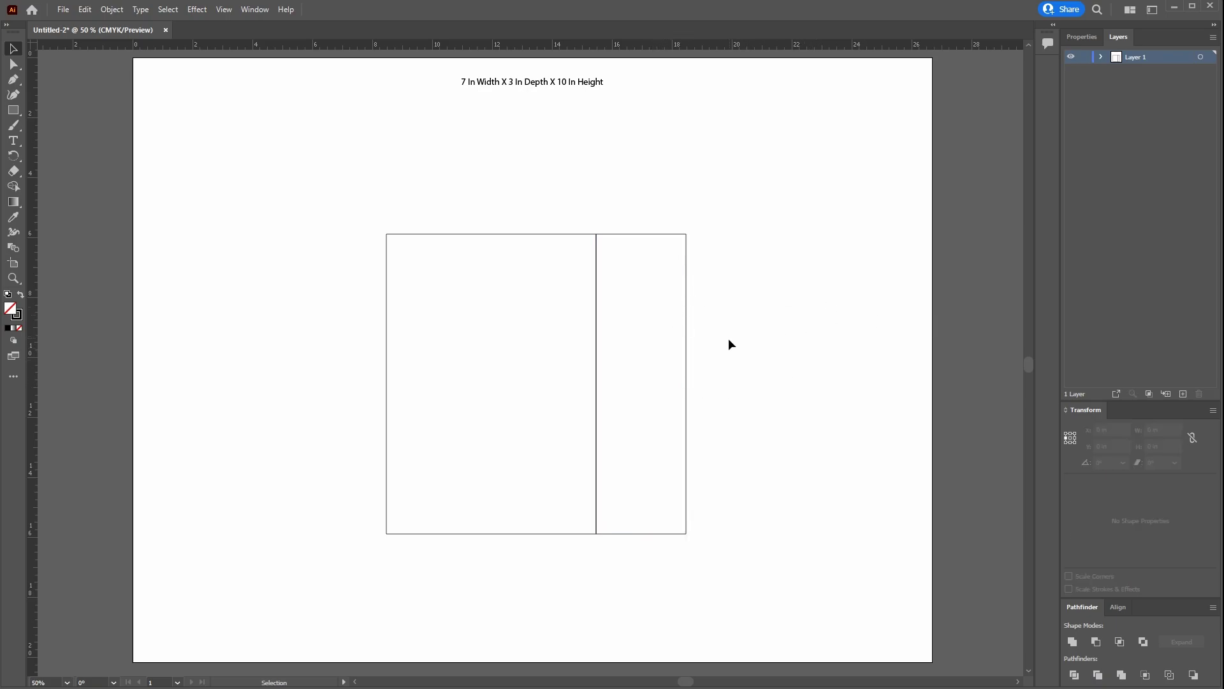
{"action": "left_click_drag", "start_coordinate": [598, 254], "coordinate": [599, 320]}
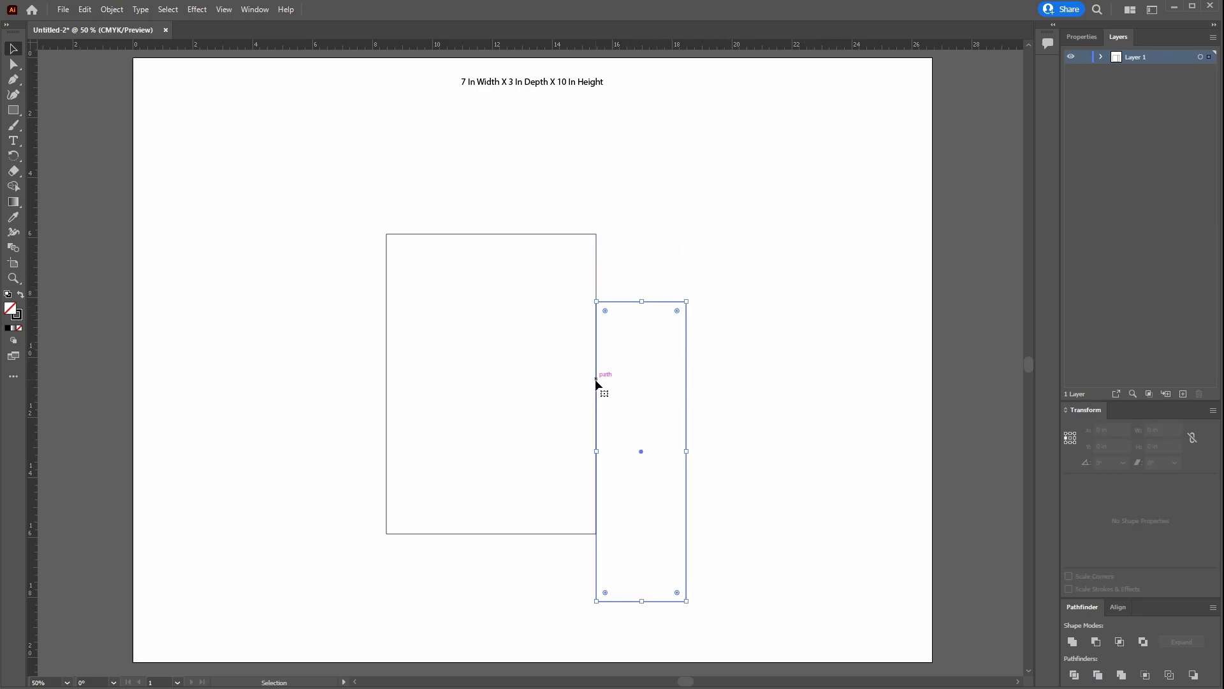
{"action": "key", "text": "ctrl+z"}
{"action": "left_click", "coordinate": [763, 386]}
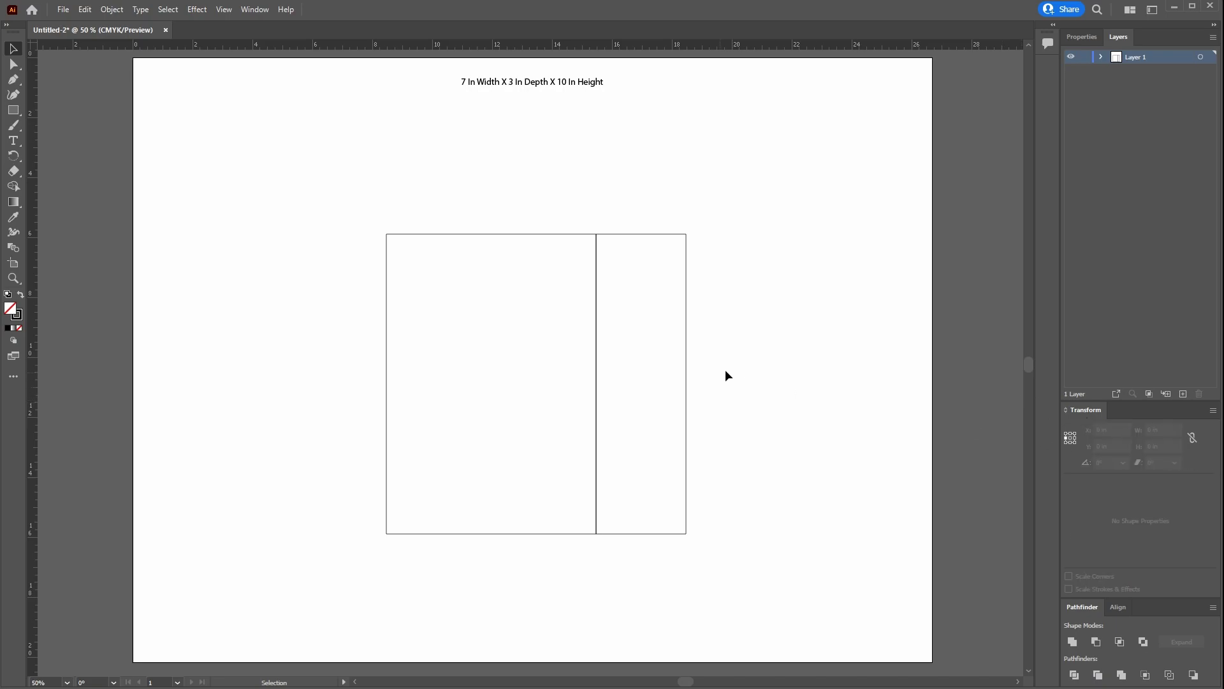
{"action": "left_click_drag", "start_coordinate": [743, 374], "coordinate": [660, 422]}
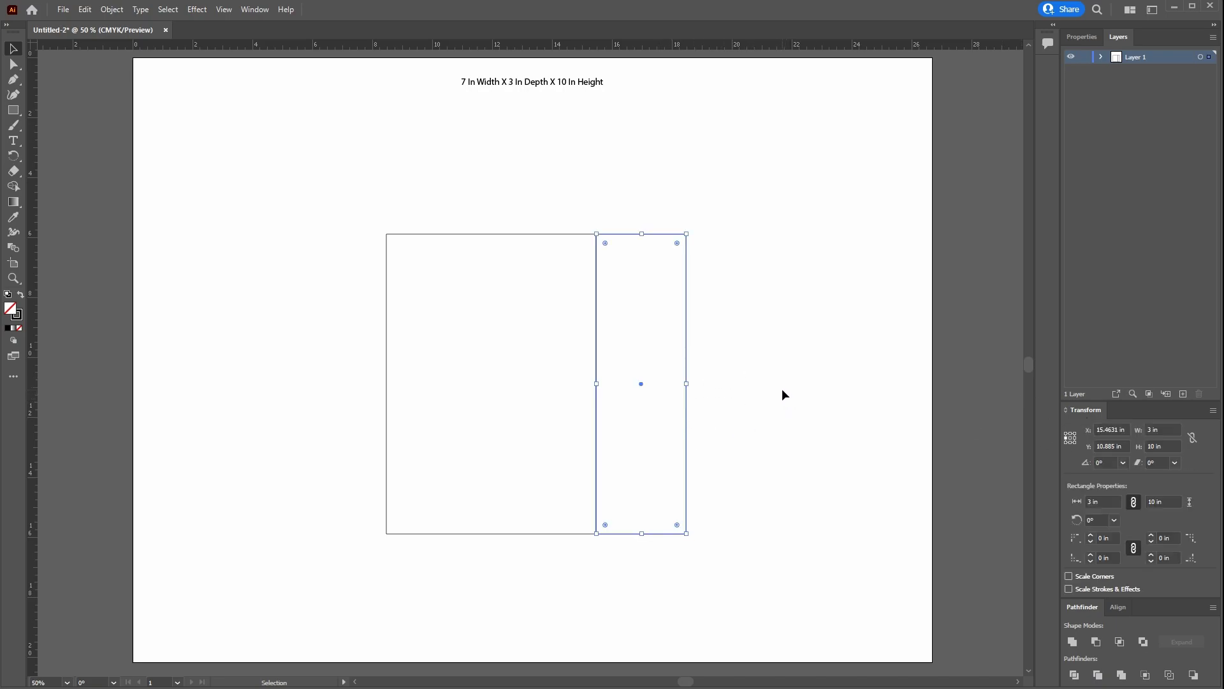
Duplicate the 7 in and 3 in panel pair flush to the left of the original.
{"action": "left_click_drag", "start_coordinate": [802, 582], "coordinate": [415, 210]}
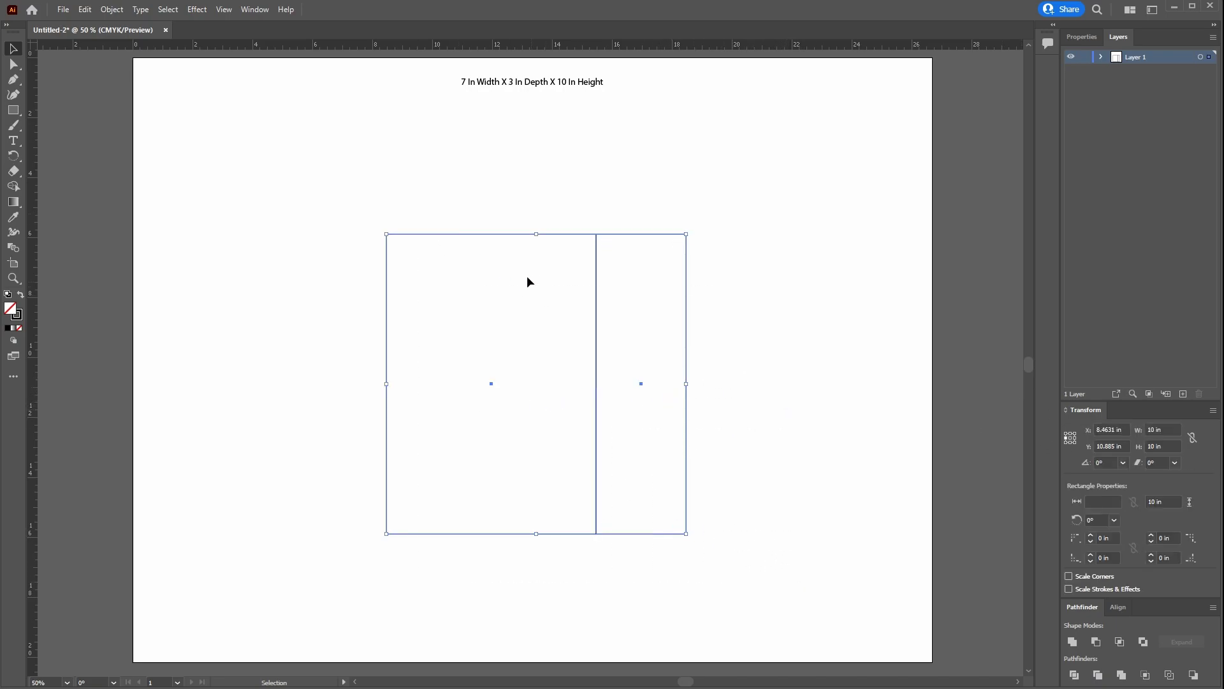
{"action": "left_click_drag", "start_coordinate": [592, 268], "coordinate": [720, 262]}
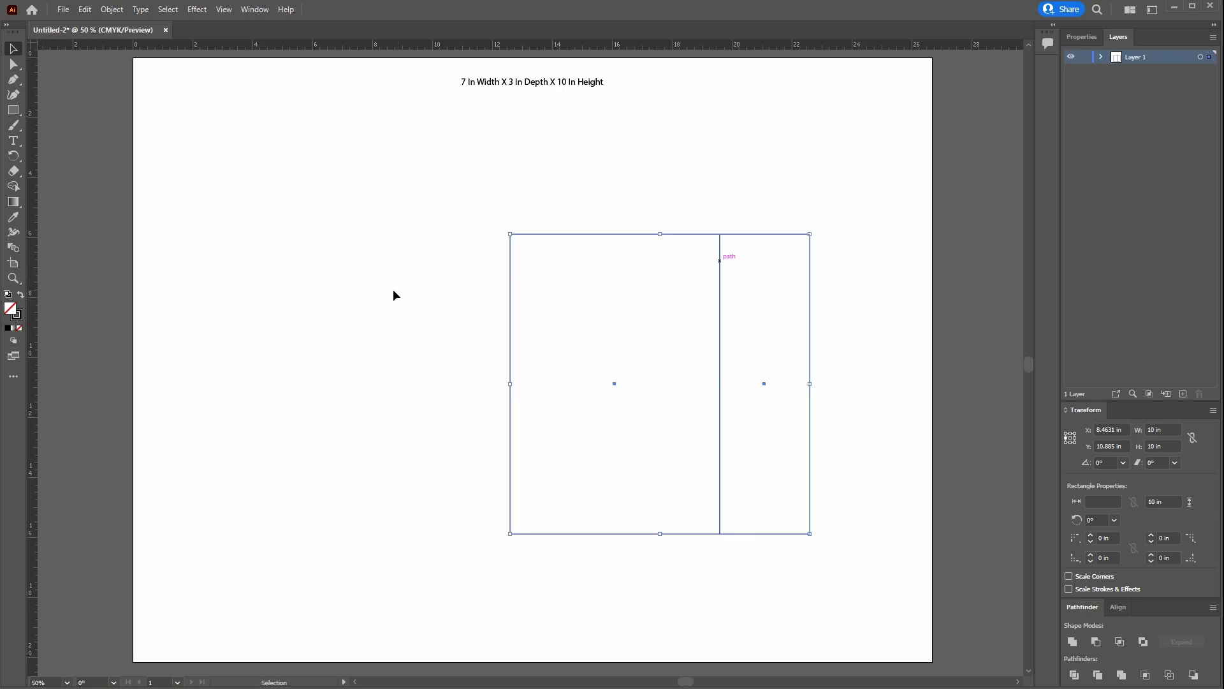
{"action": "left_click", "coordinate": [307, 312]}
{"action": "left_click_drag", "start_coordinate": [569, 200], "coordinate": [837, 392]}
{"action": "left_click_drag", "start_coordinate": [720, 328], "coordinate": [415, 326]}
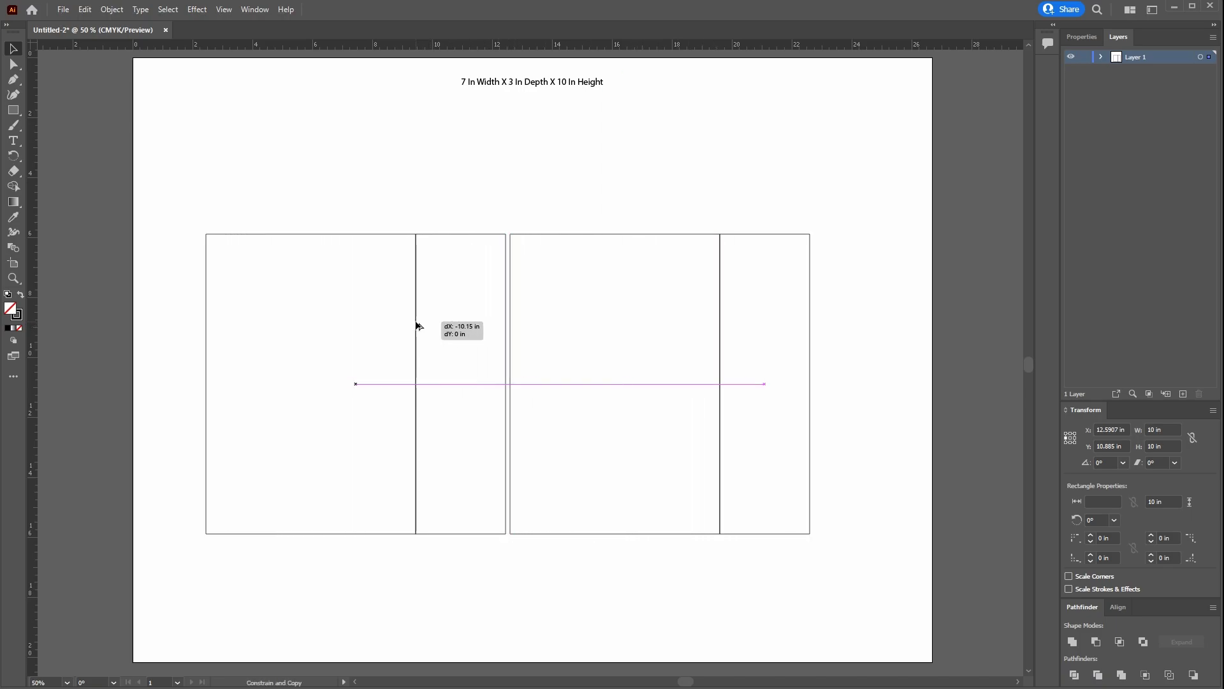
{"action": "left_click_drag", "start_coordinate": [416, 325], "coordinate": [419, 323]}
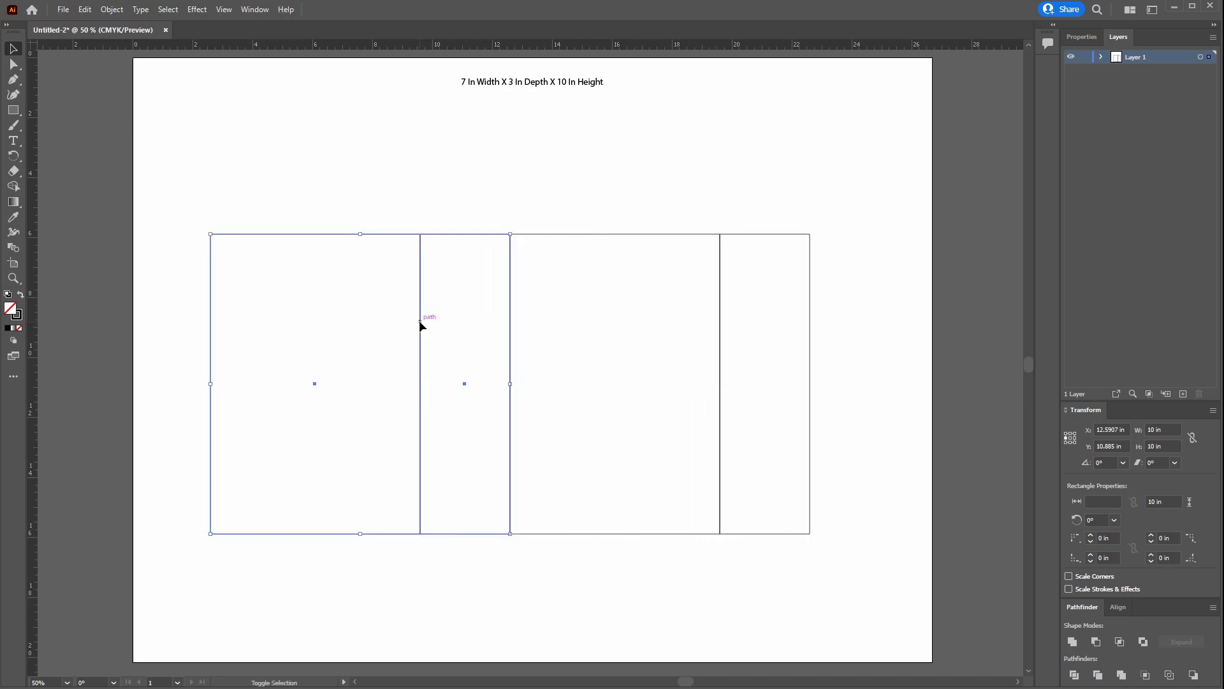
{"action": "left_click", "coordinate": [497, 199]}
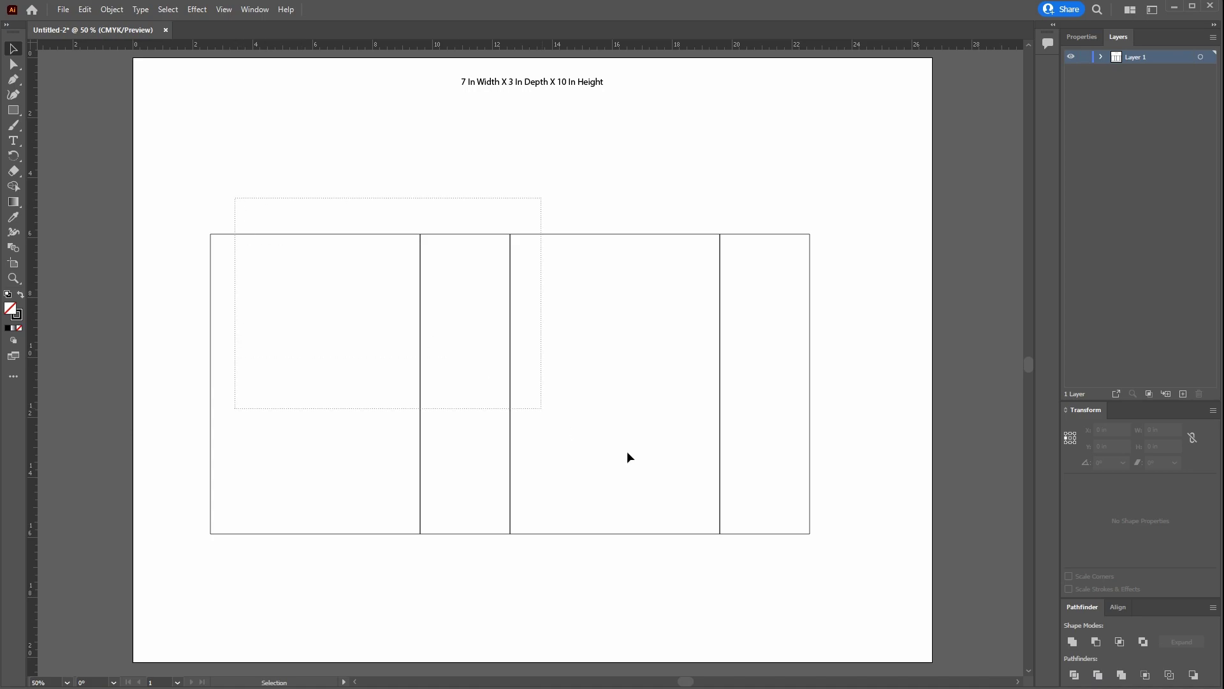
Recentre the 7-3-7-3 in panel row, check panel sizes, and copy a 3 in panel leftward.
{"action": "left_click_drag", "start_coordinate": [239, 203], "coordinate": [764, 532]}
{"action": "left_click_drag", "start_coordinate": [723, 405], "coordinate": [770, 406]}
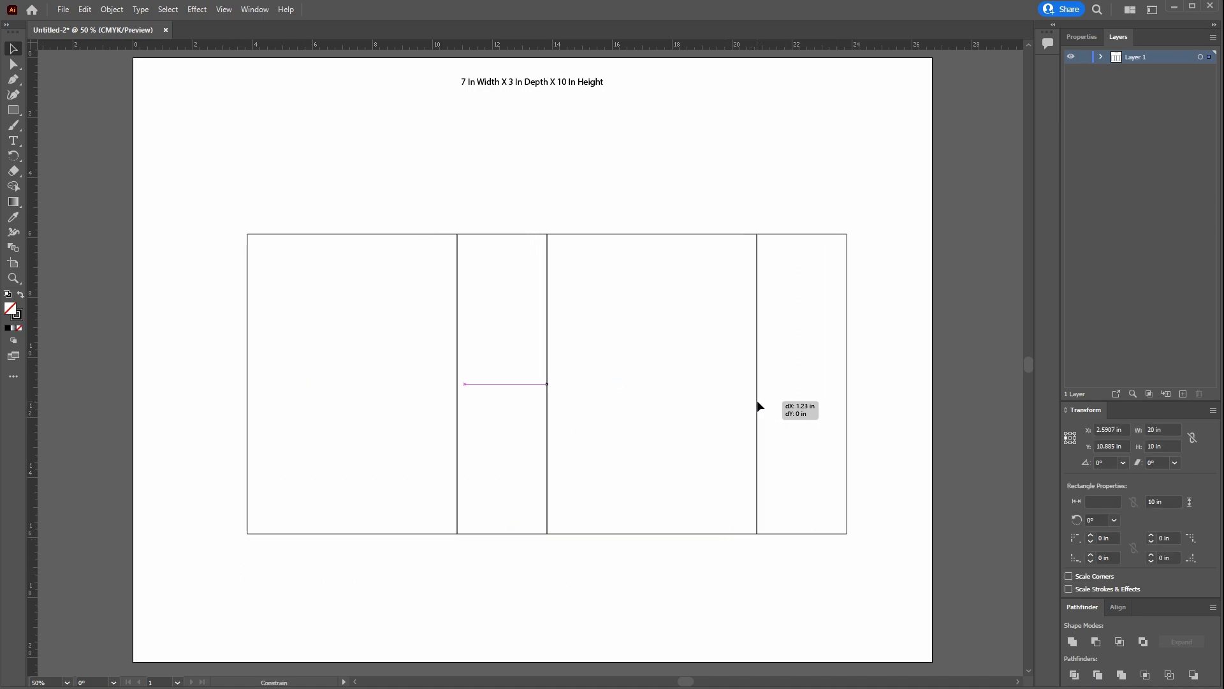
{"action": "left_click", "coordinate": [749, 223]}
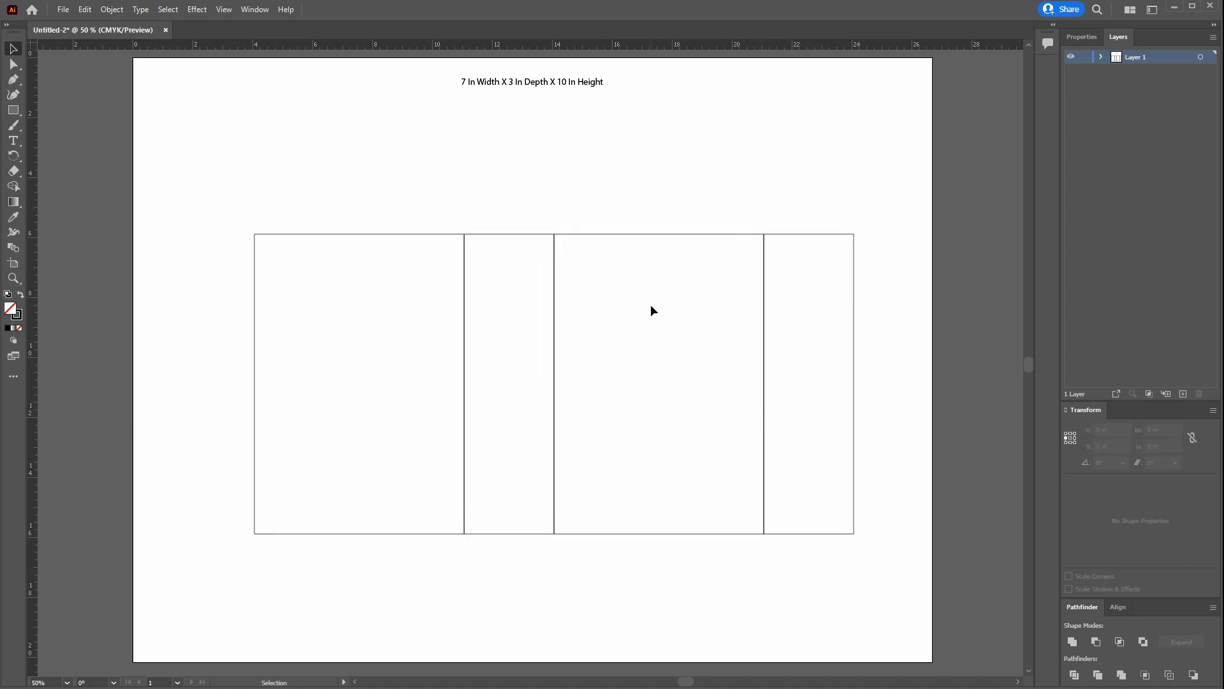
{"action": "left_click_drag", "start_coordinate": [677, 258], "coordinate": [676, 255]}
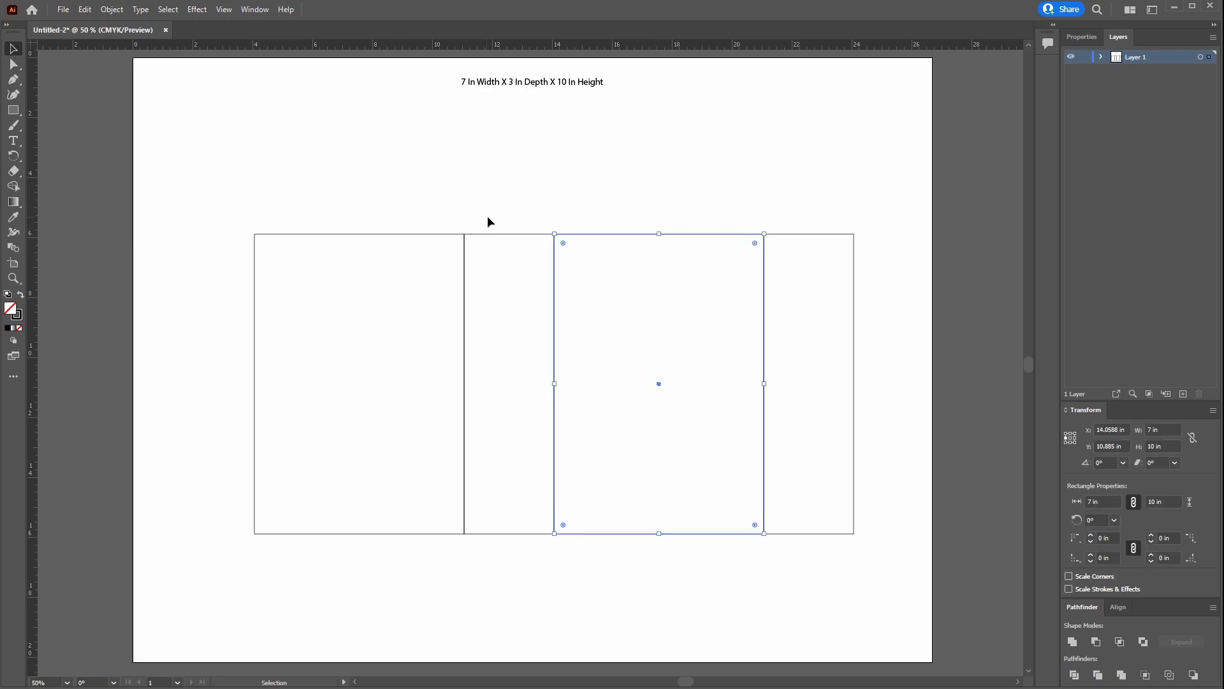
{"action": "left_click_drag", "start_coordinate": [538, 270], "coordinate": [535, 270]}
{"action": "left_click_drag", "start_coordinate": [794, 196], "coordinate": [828, 268]}
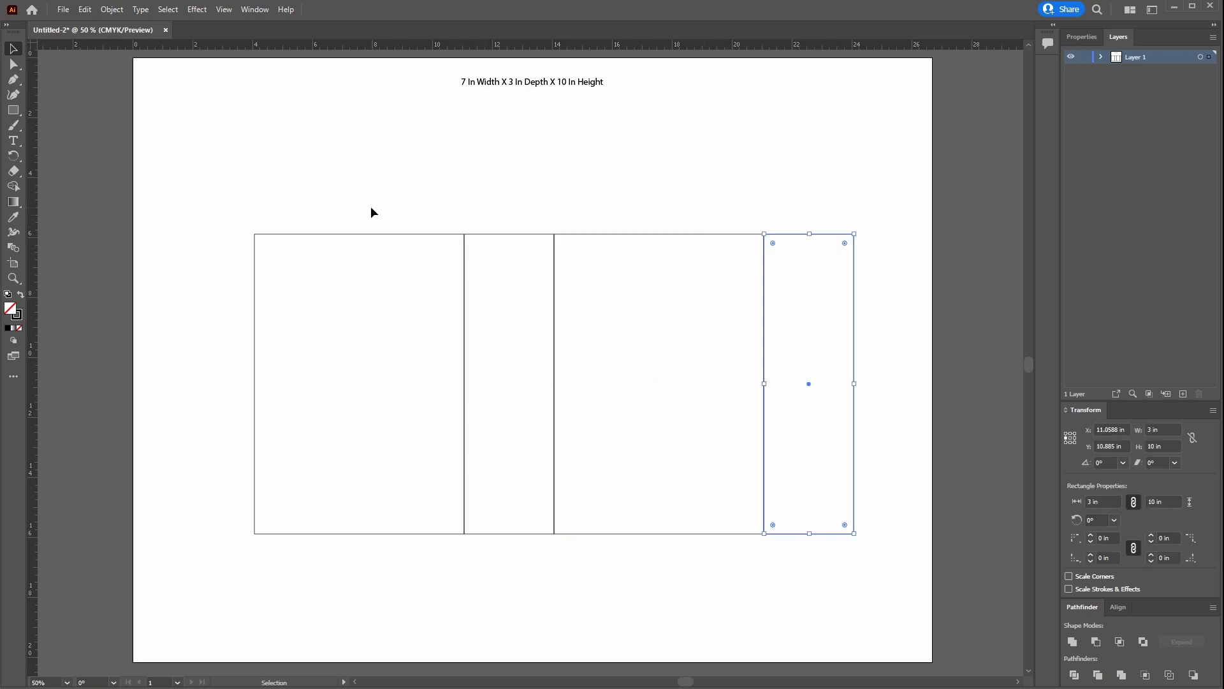
{"action": "left_click_drag", "start_coordinate": [371, 206], "coordinate": [416, 301]}
{"action": "left_click", "coordinate": [506, 183]}
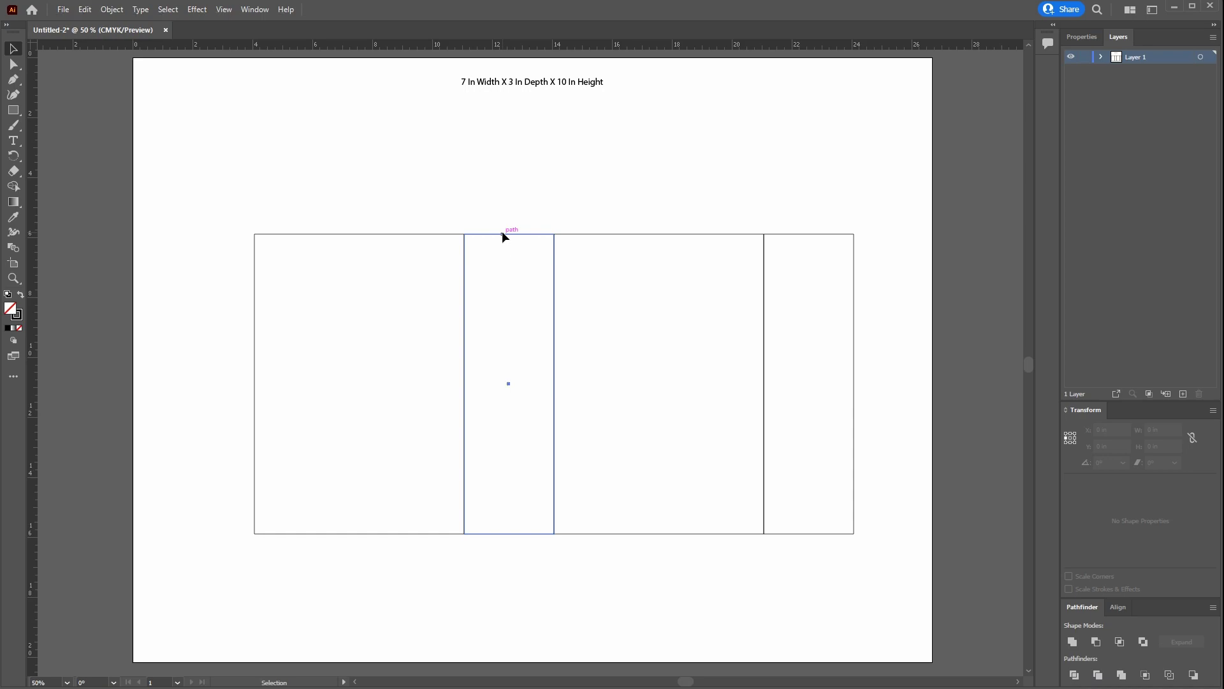
{"action": "left_click_drag", "start_coordinate": [503, 234], "coordinate": [203, 234]}
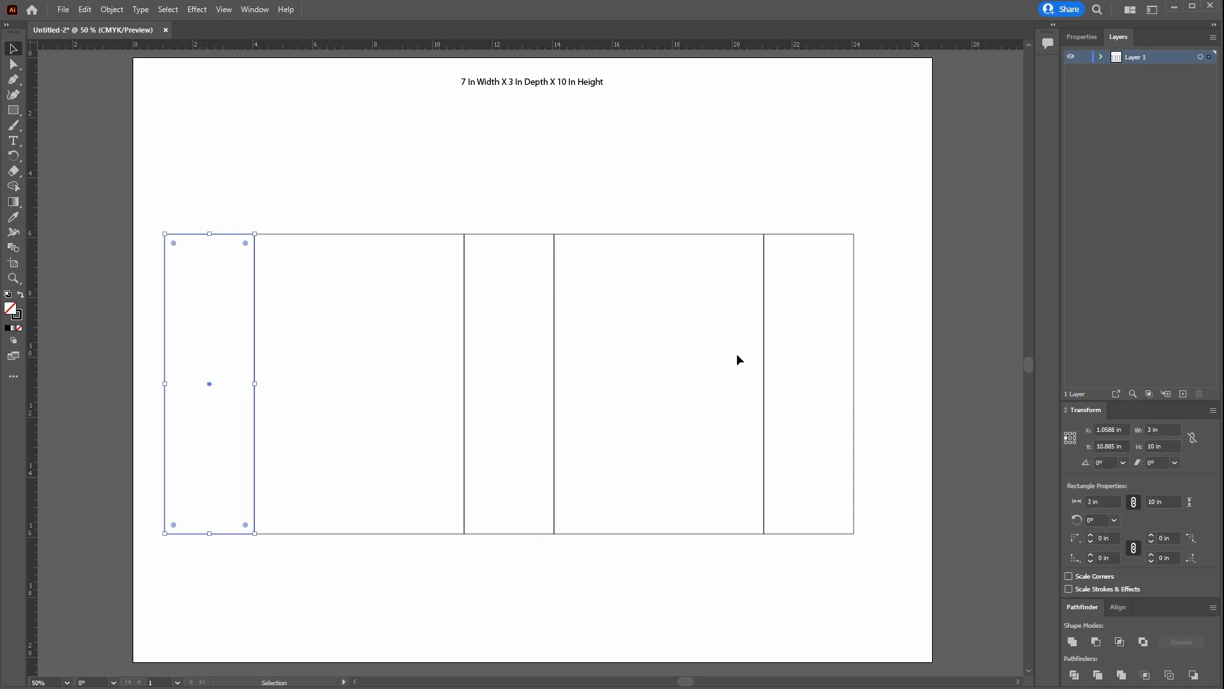
Narrow the far-left copy to 0.5 in wide, keeping its right edge fixed.
{"action": "left_click", "coordinate": [1163, 429]}
{"action": "key", "text": "ctrl+a"}
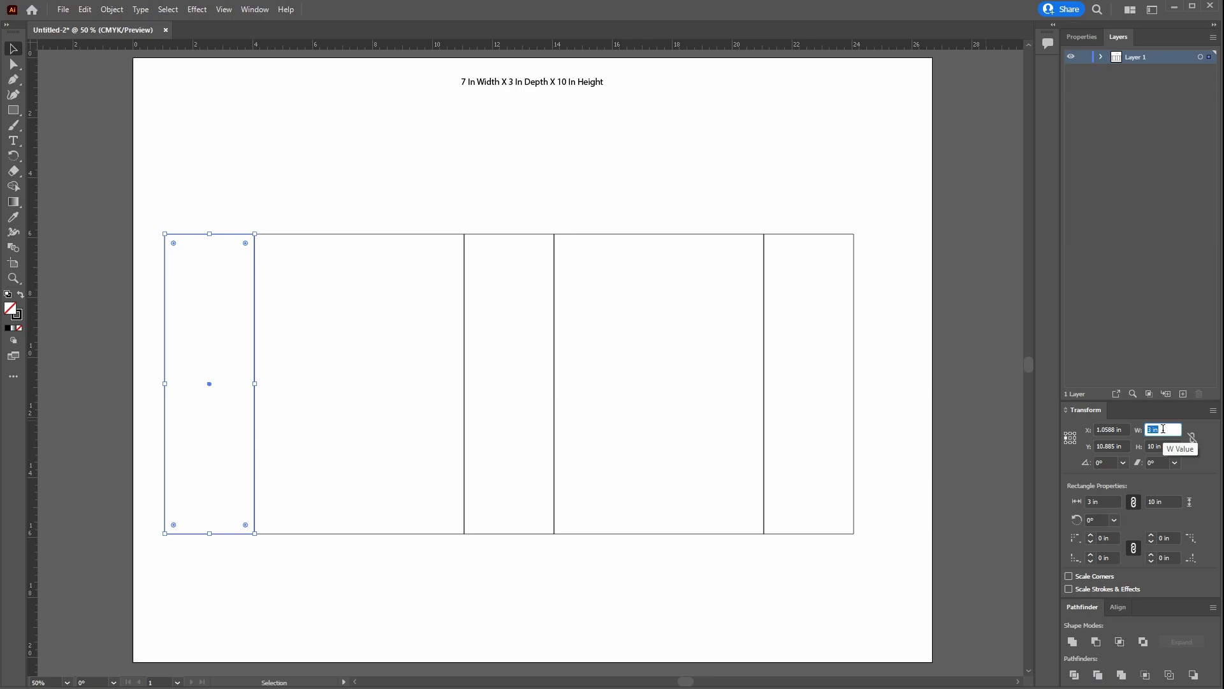
{"action": "type", "text": "0.5"}
{"action": "key", "text": "Return"}
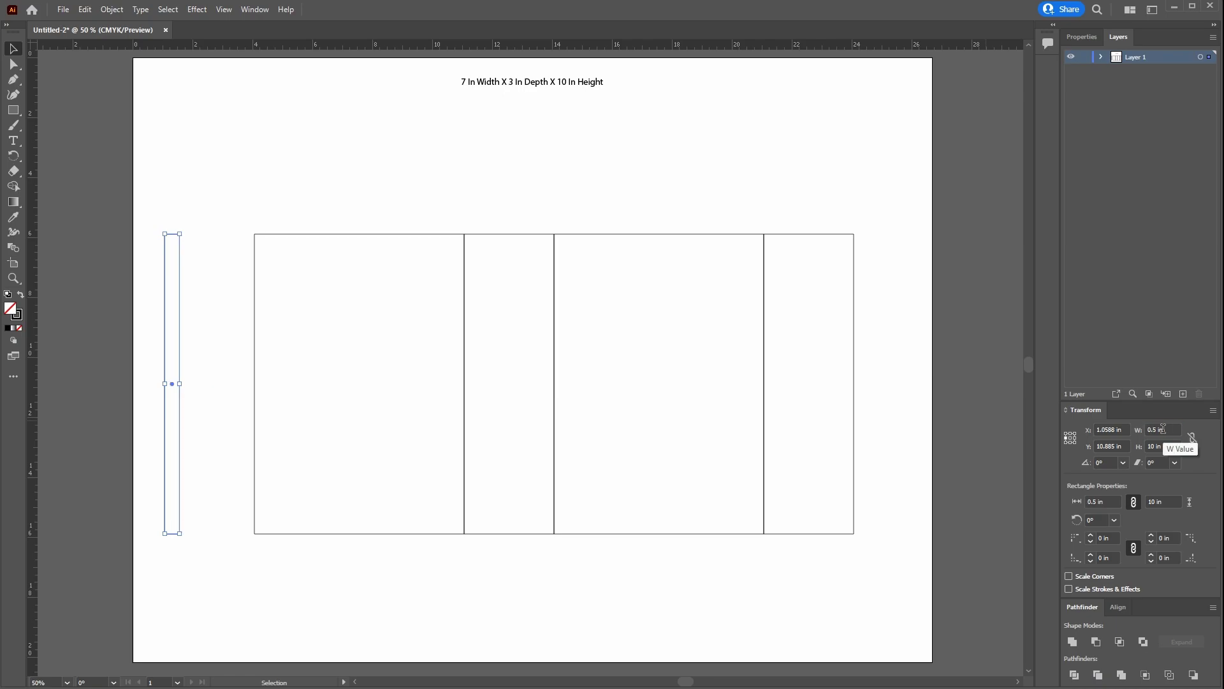
{"action": "key", "text": "ctrl+z"}
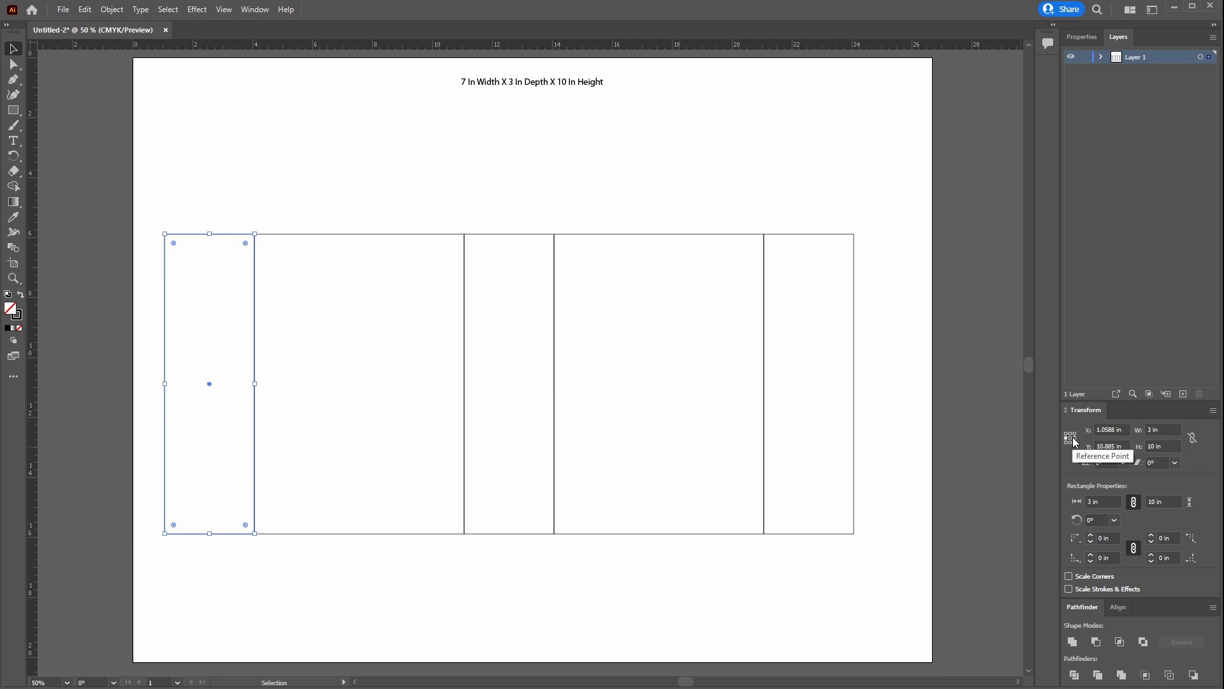
{"action": "left_click", "coordinate": [1076, 438]}
{"action": "left_click", "coordinate": [1173, 429]}
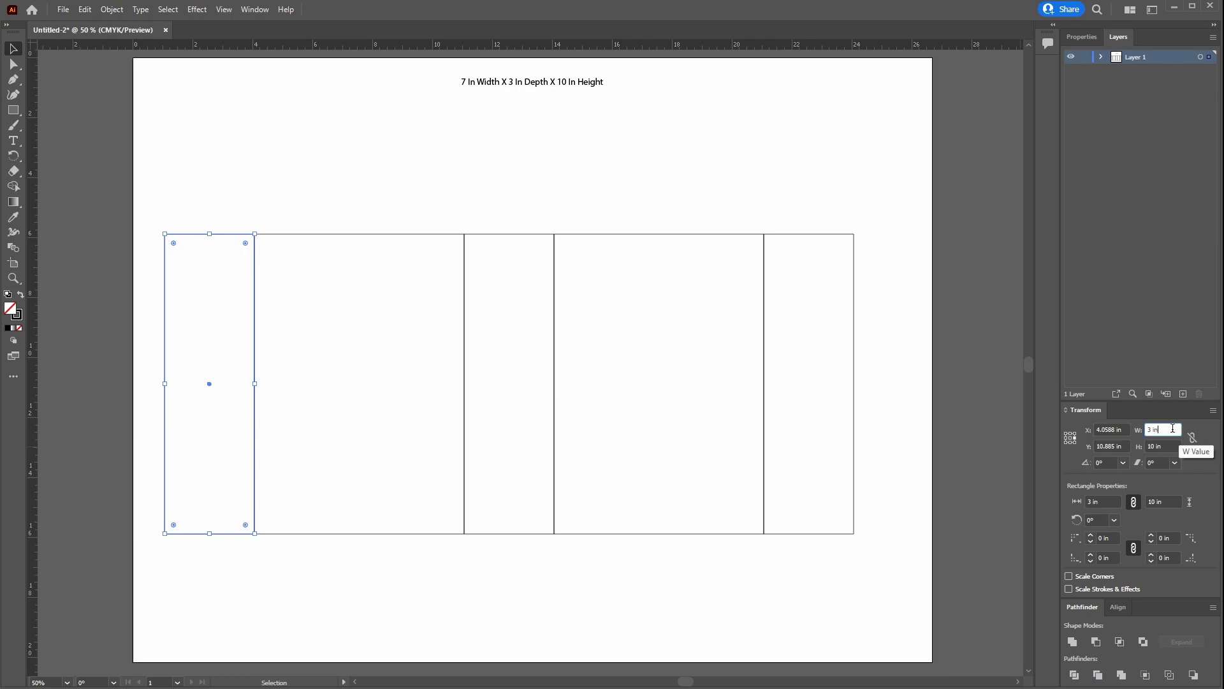
{"action": "double_click", "coordinate": [1173, 429]}
{"action": "type", "text": "0"}
{"action": "type", "text": ".5"}
{"action": "key", "text": "Return"}
{"action": "left_click", "coordinate": [328, 198]}
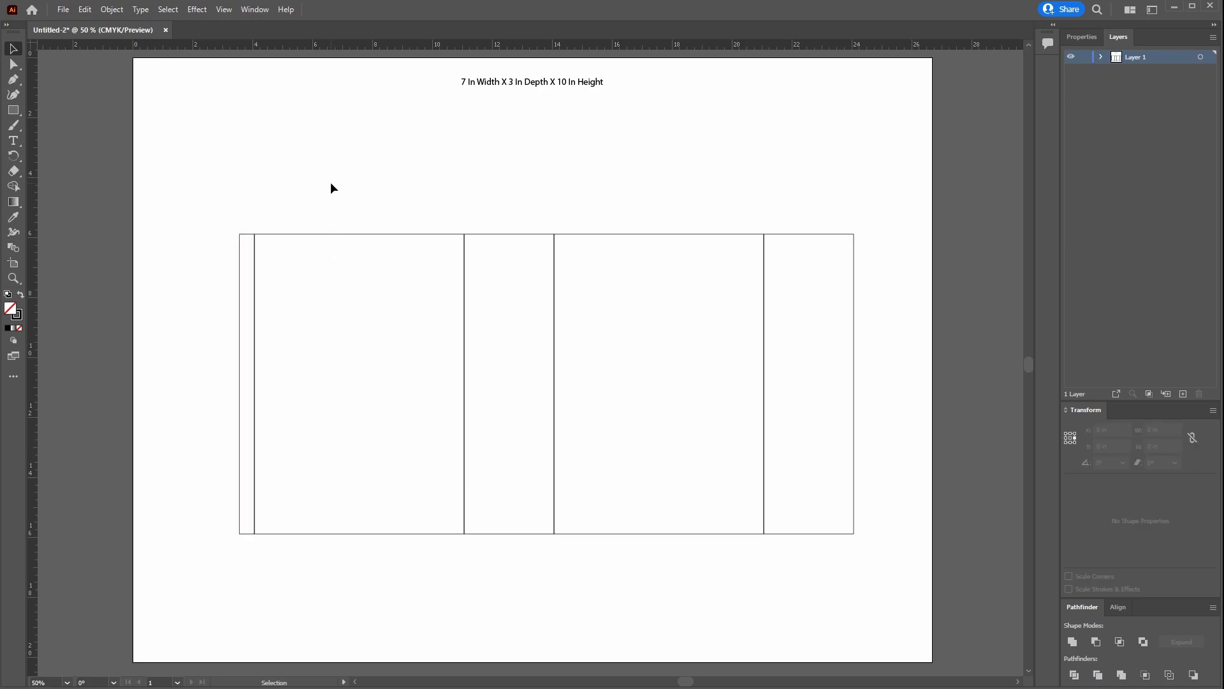
{"action": "key", "text": "a"}
Nudge the glue flap's top and bottom outer corners vertically inward to taper it.
{"action": "left_click_drag", "start_coordinate": [228, 225], "coordinate": [248, 249]}
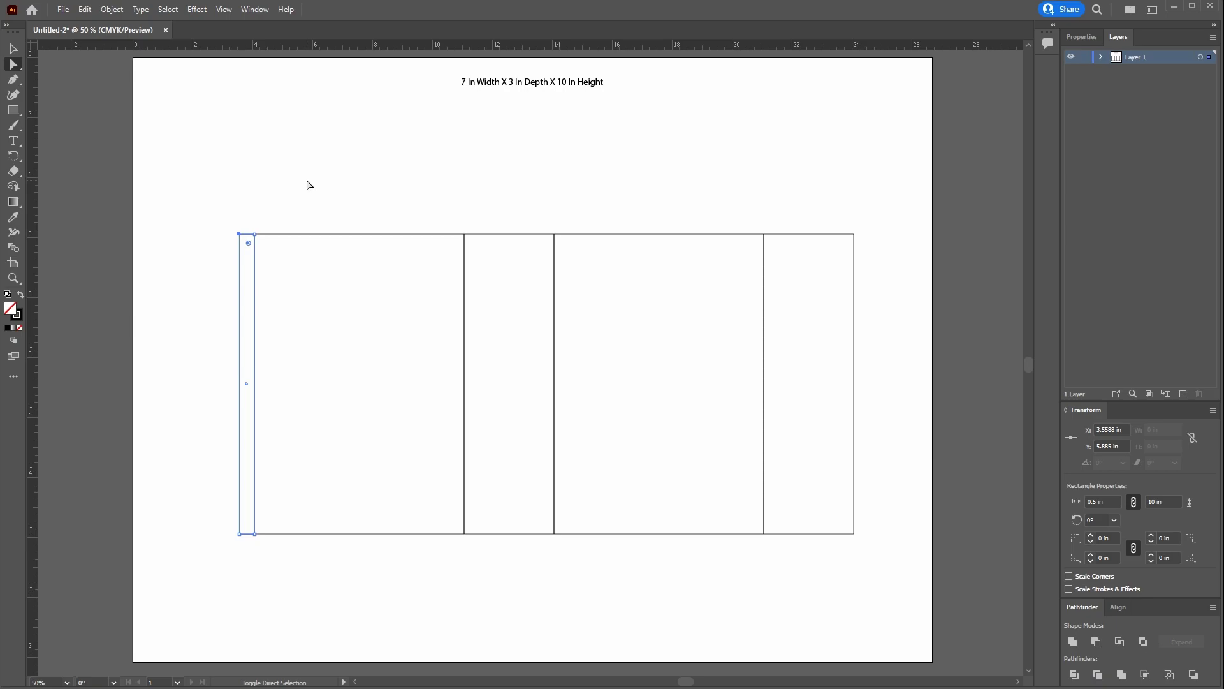
{"action": "key", "text": "shift+Down"}
{"action": "key", "text": "shift+Down"}
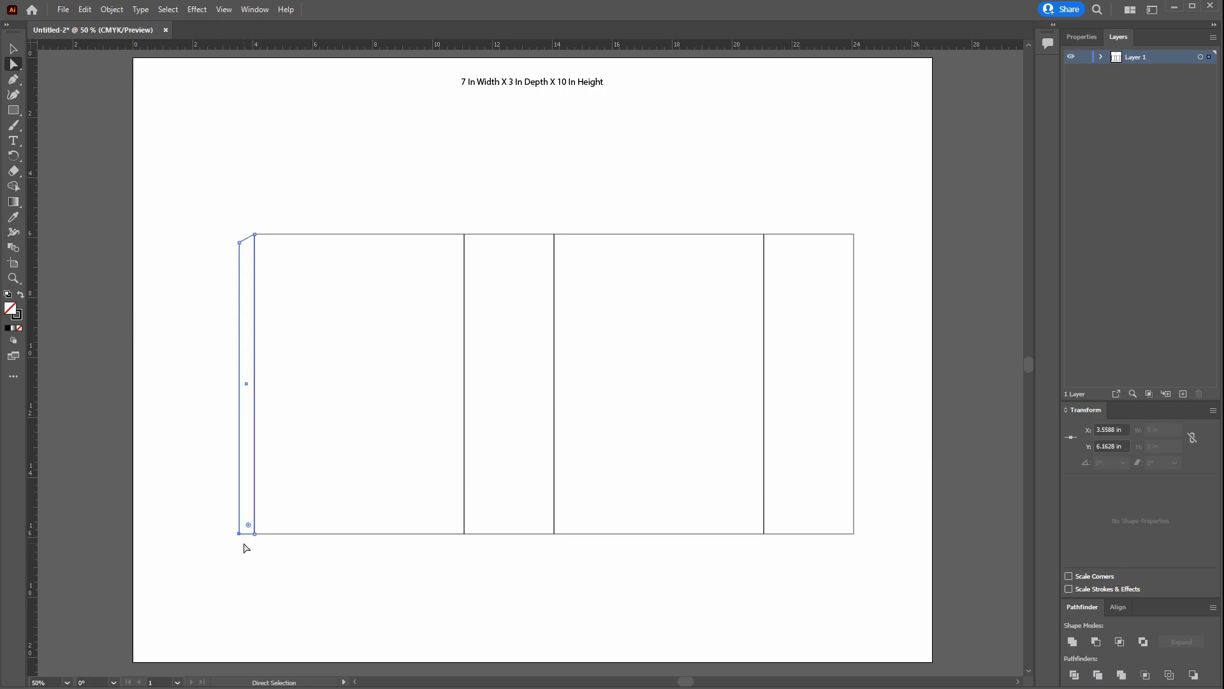
{"action": "left_click_drag", "start_coordinate": [244, 543], "coordinate": [234, 528]}
{"action": "key", "text": "shift+Up"}
{"action": "key", "text": "shift+Up"}
{"action": "left_click", "coordinate": [12, 48]}
{"action": "left_click", "coordinate": [209, 138]}
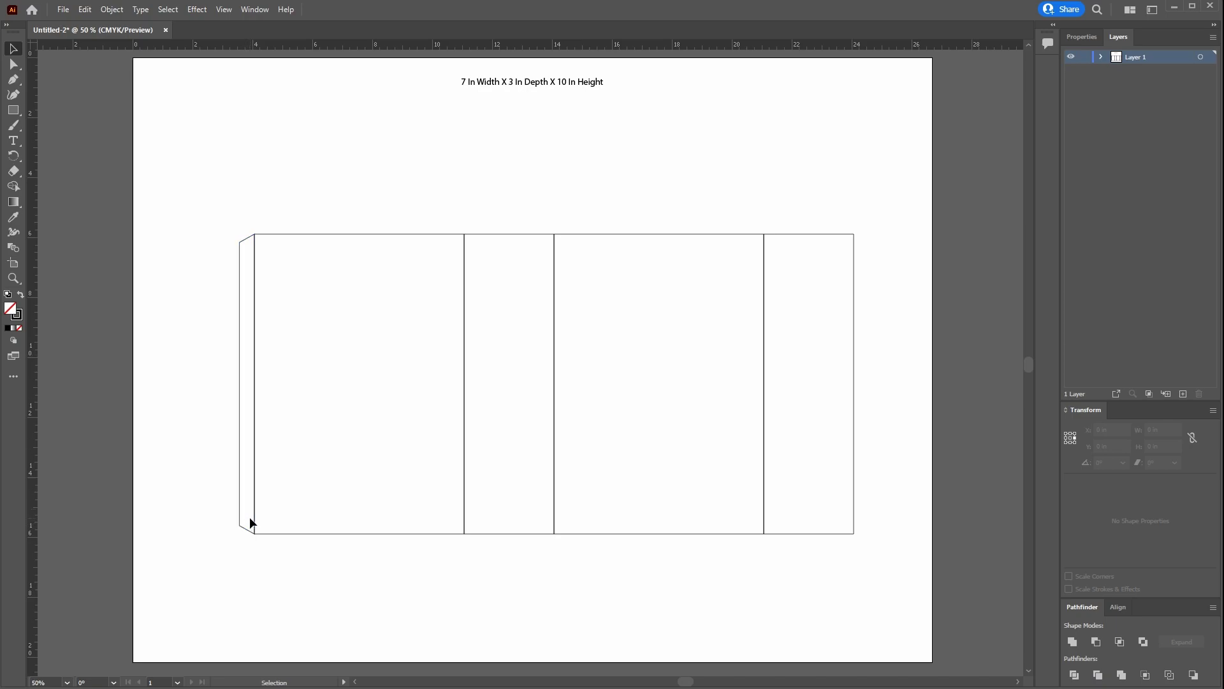
{"action": "left_click", "coordinate": [240, 339]}
Copy the right-hand 7 × 10 in panel straight up above itself.
{"action": "left_click", "coordinate": [663, 234]}
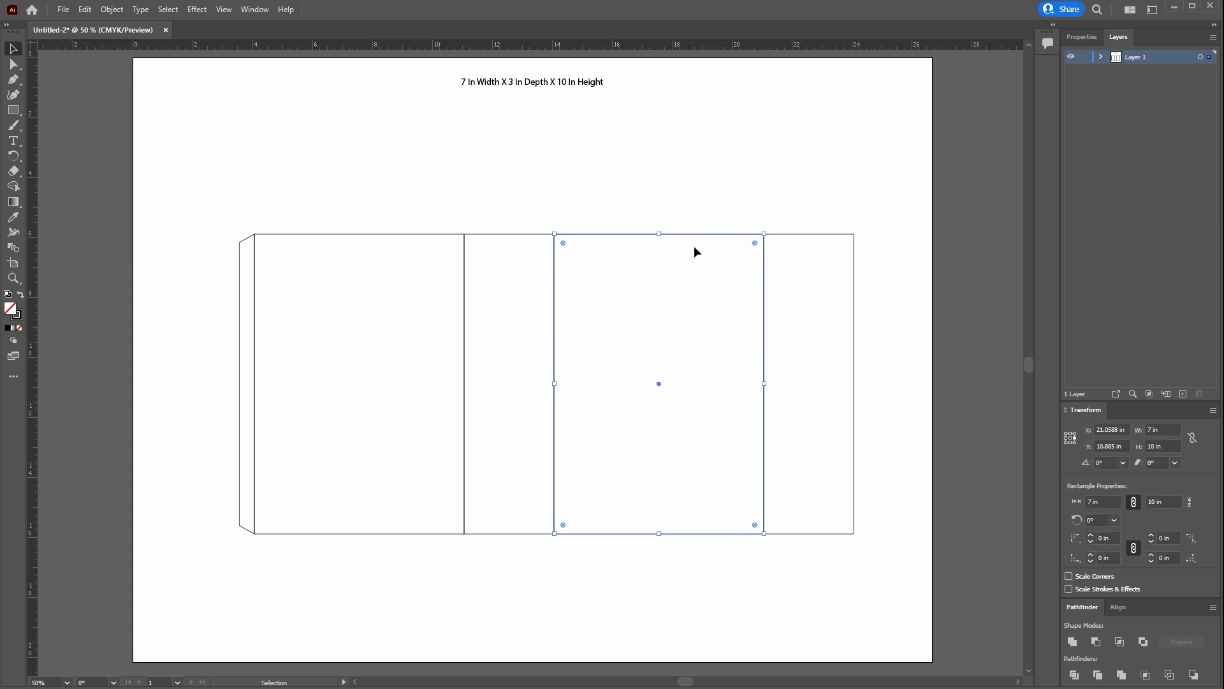
{"action": "mouse_move", "coordinate": [700, 235]}
{"action": "left_mouse_down"}
{"action": "mouse_move", "coordinate": [706, 40]}
{"action": "mouse_move", "coordinate": [707, 75]}
{"action": "left_mouse_up"}
{"action": "scroll", "coordinate": [720, 177], "scroll_direction": "up", "scroll_amount": 2}
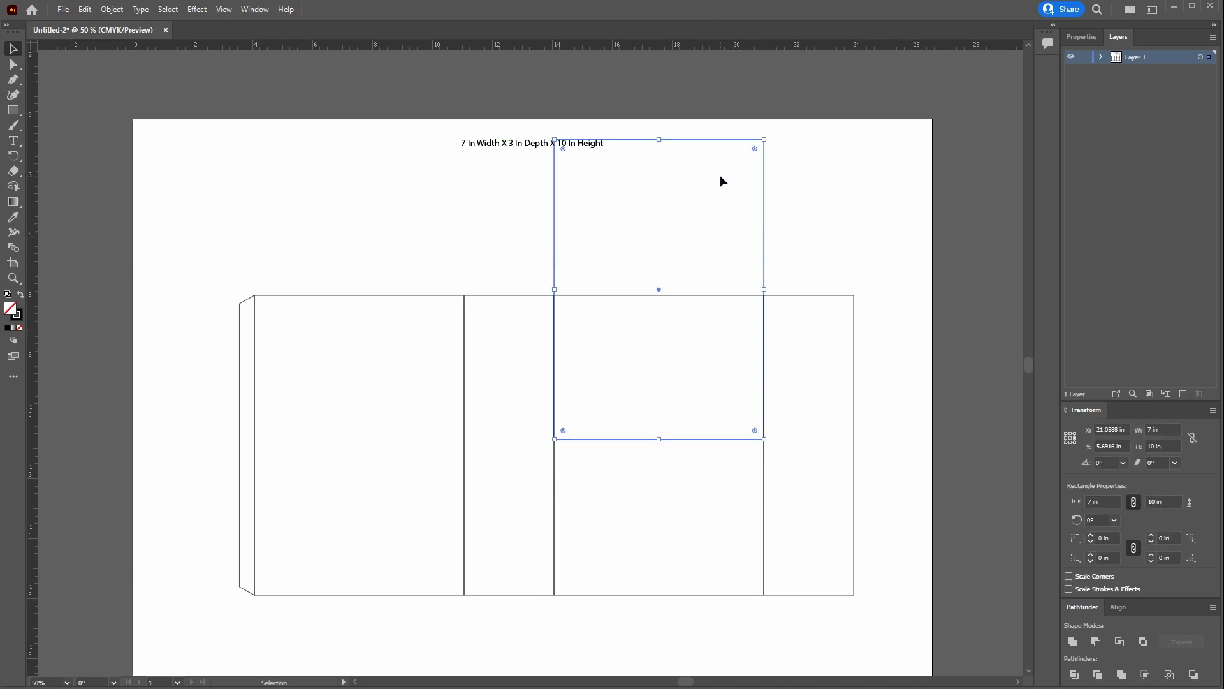
{"action": "scroll", "coordinate": [720, 177], "scroll_direction": "up", "scroll_amount": 3}
{"action": "left_click_drag", "start_coordinate": [714, 250], "coordinate": [713, 108]}
{"action": "left_click", "coordinate": [822, 383]}
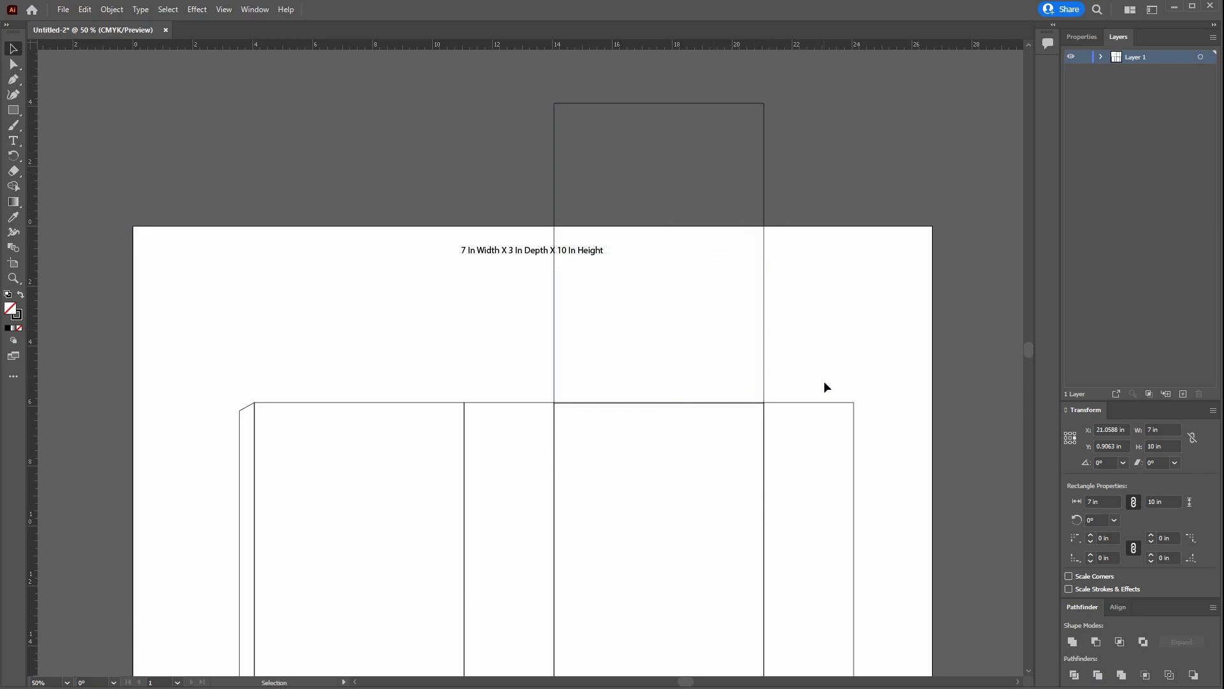
{"action": "left_click_drag", "start_coordinate": [734, 367], "coordinate": [731, 372]}
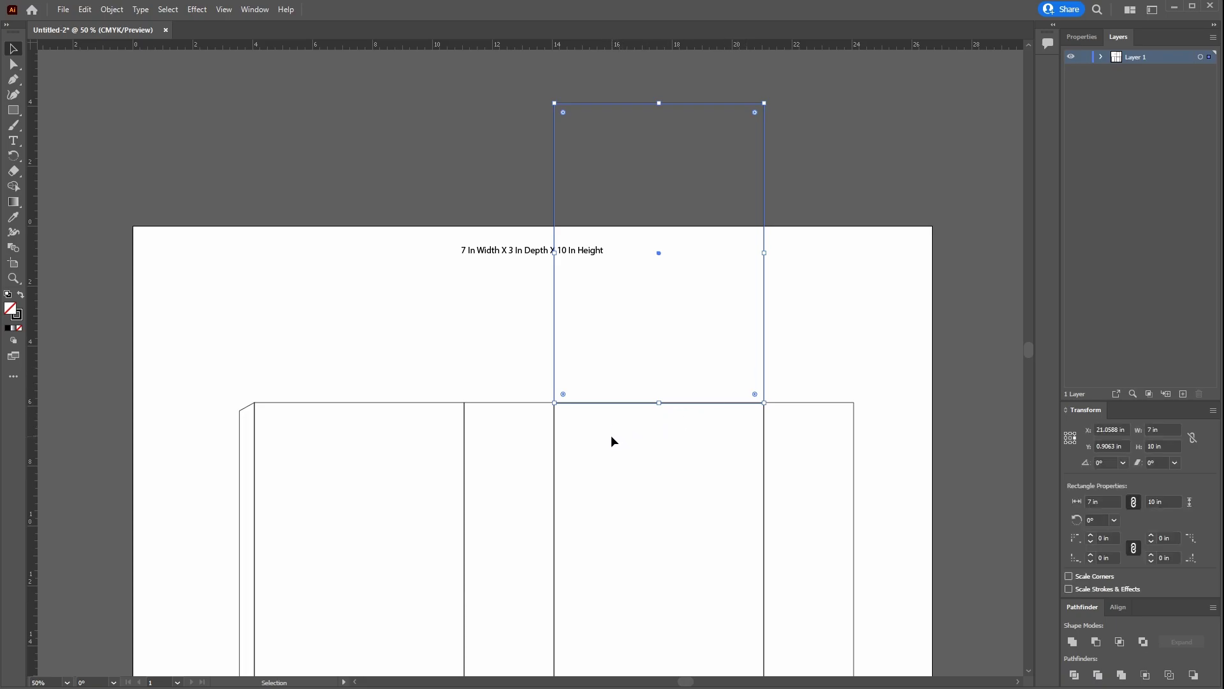
{"action": "left_click", "coordinate": [848, 350]}
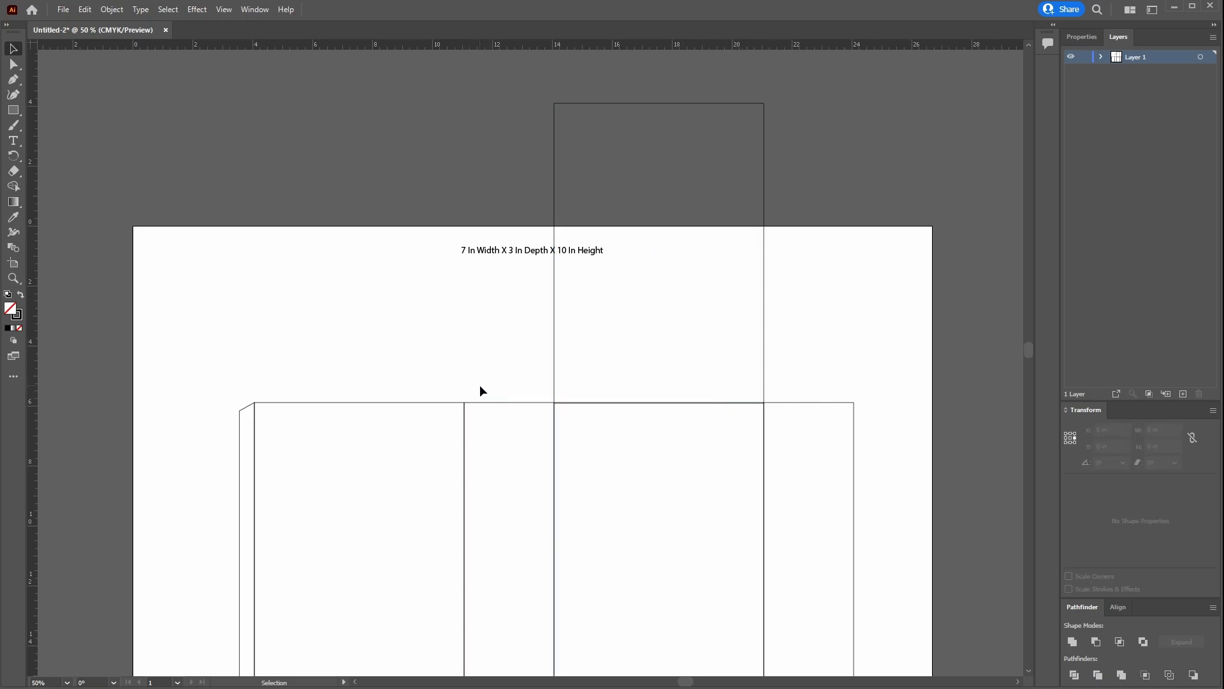
{"action": "left_click", "coordinate": [520, 424]}
{"action": "left_click_drag", "start_coordinate": [833, 309], "coordinate": [727, 345]}
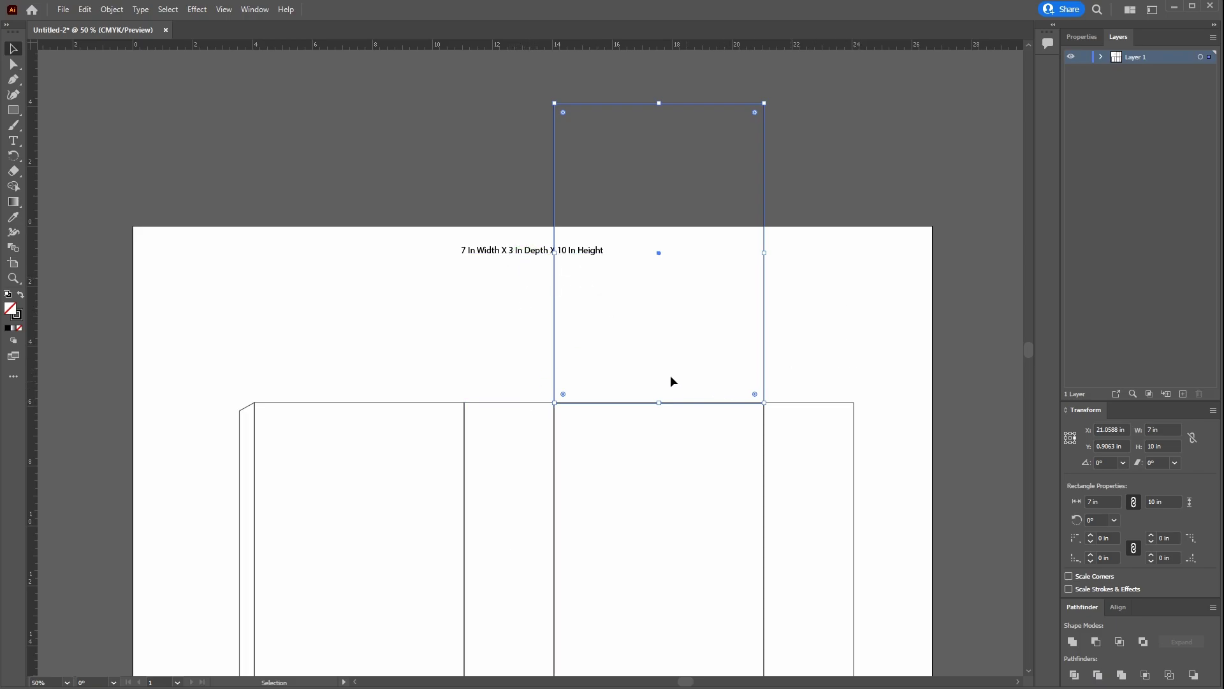
Resize the copy to 3 in high, anchored at its bottom edge.
{"action": "left_click", "coordinate": [1070, 443]}
{"action": "left_click", "coordinate": [1163, 446]}
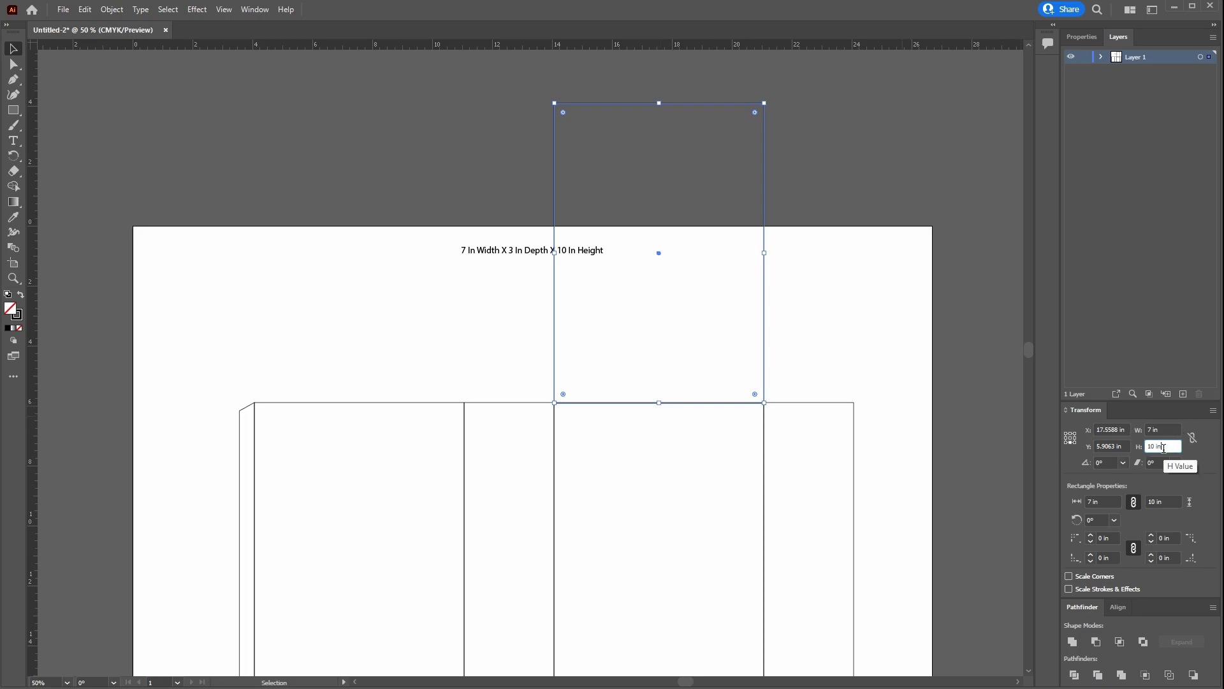
{"action": "double_click", "coordinate": [1163, 447]}
{"action": "type", "text": "3"}
{"action": "key", "text": "Return"}
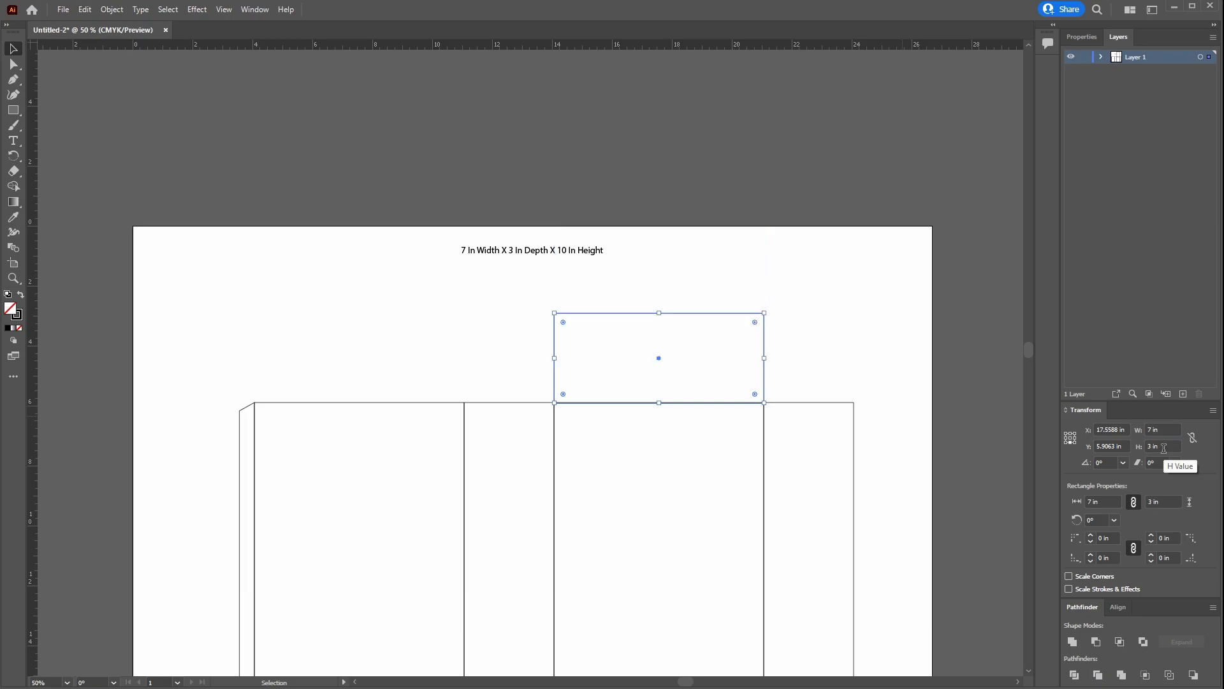
{"action": "left_click", "coordinate": [825, 312]}
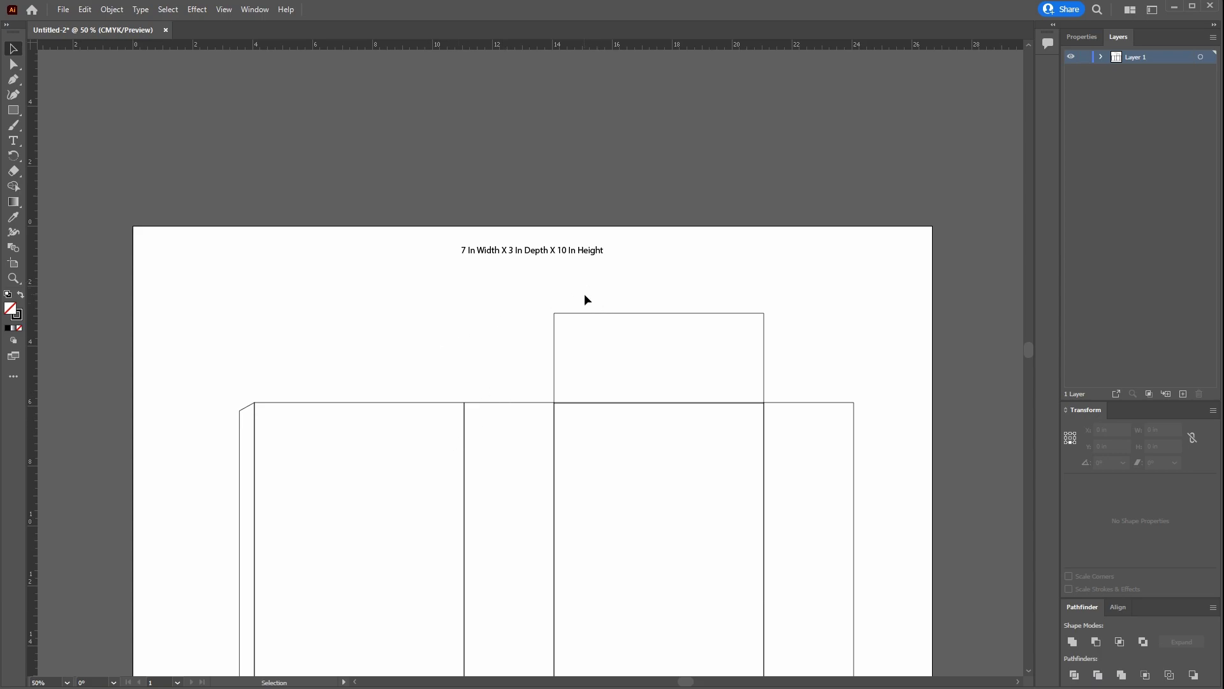
Copy the 7 × 3 in lid upward and set the copy's height to 0.5, then 0.7 in.
{"action": "left_click", "coordinate": [673, 313]}
{"action": "left_click_drag", "start_coordinate": [677, 313], "coordinate": [681, 227]}
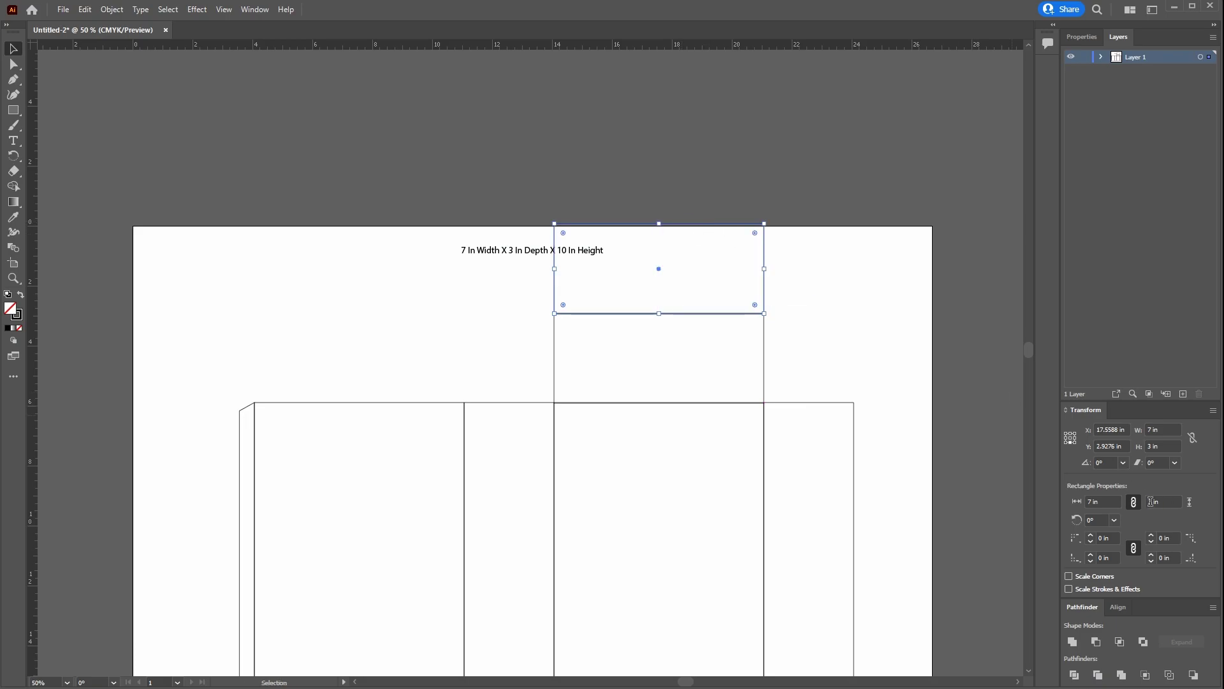
{"action": "left_click", "coordinate": [1161, 447]}
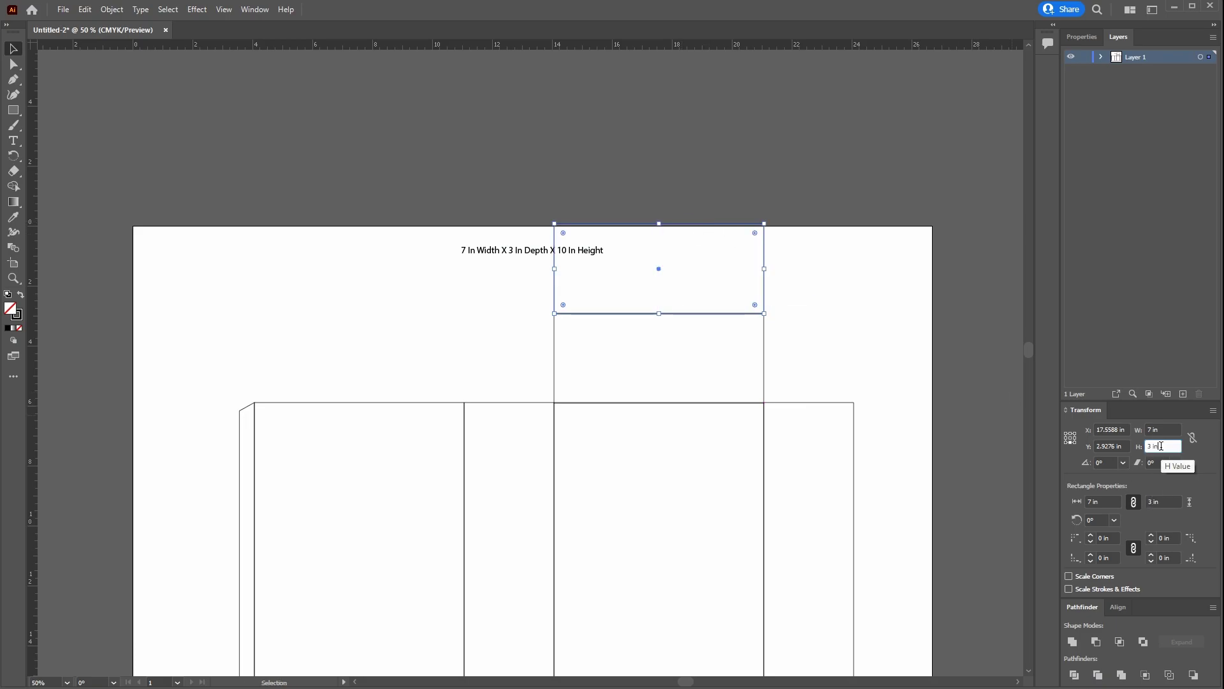
{"action": "type", "text": "0.5"}
{"action": "key", "text": "Return"}
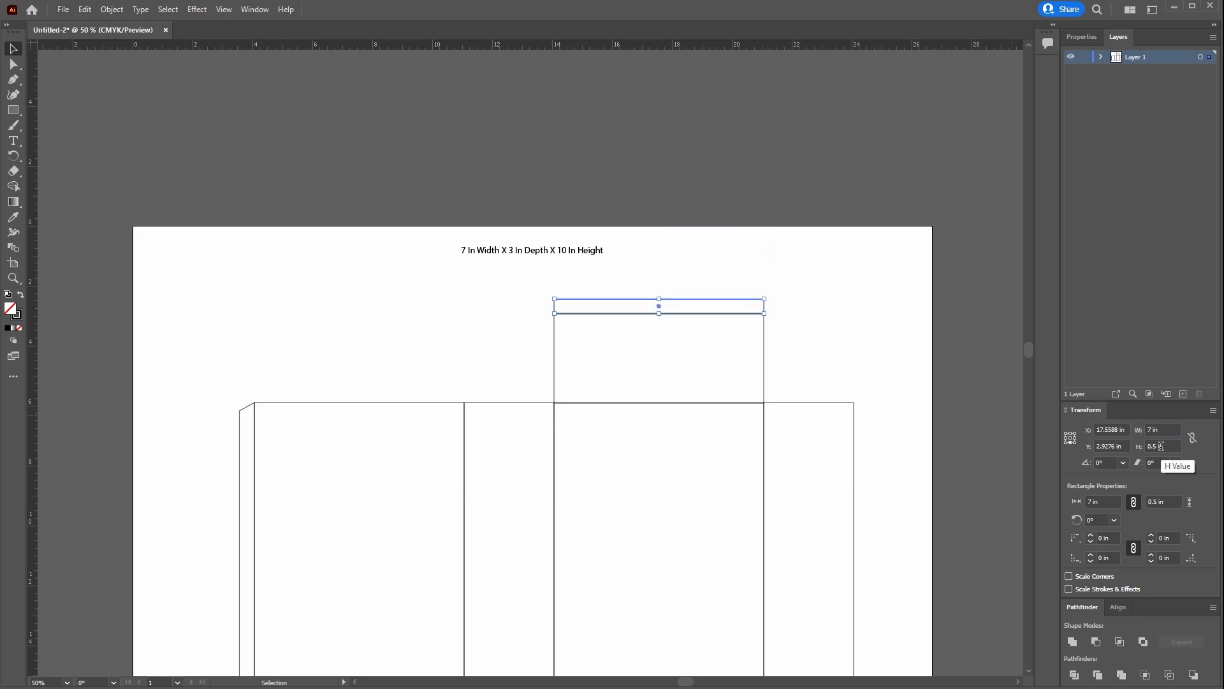
{"action": "left_click", "coordinate": [817, 317]}
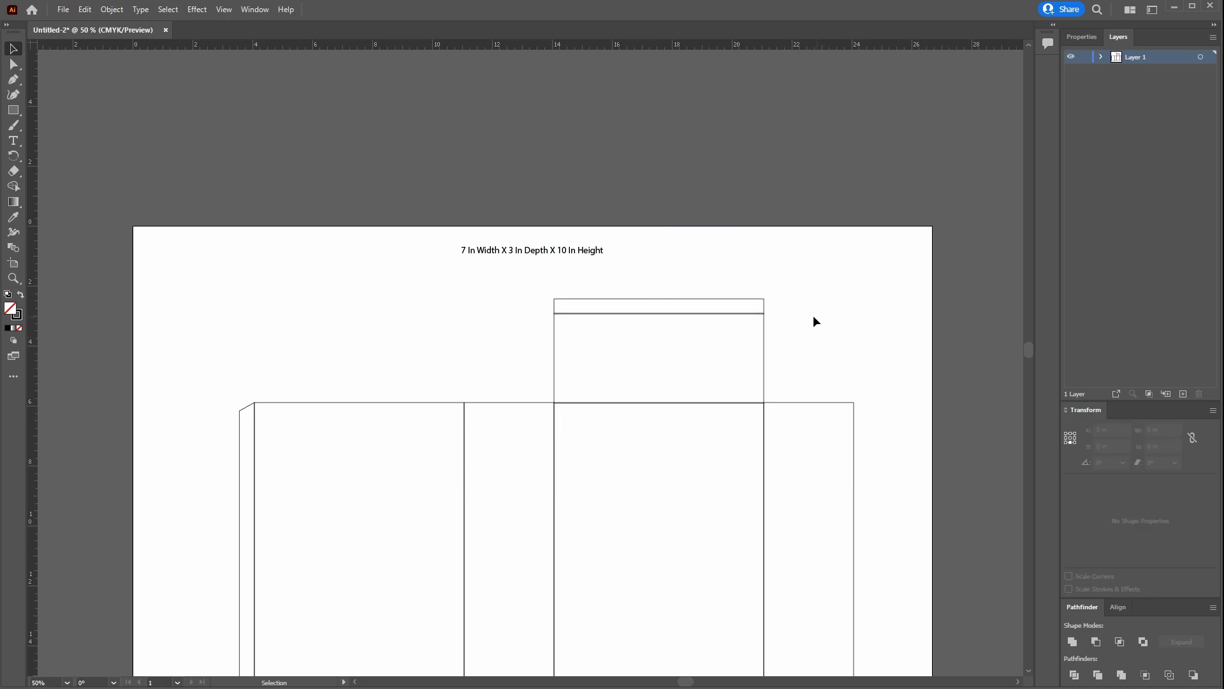
{"action": "left_click", "coordinate": [755, 299]}
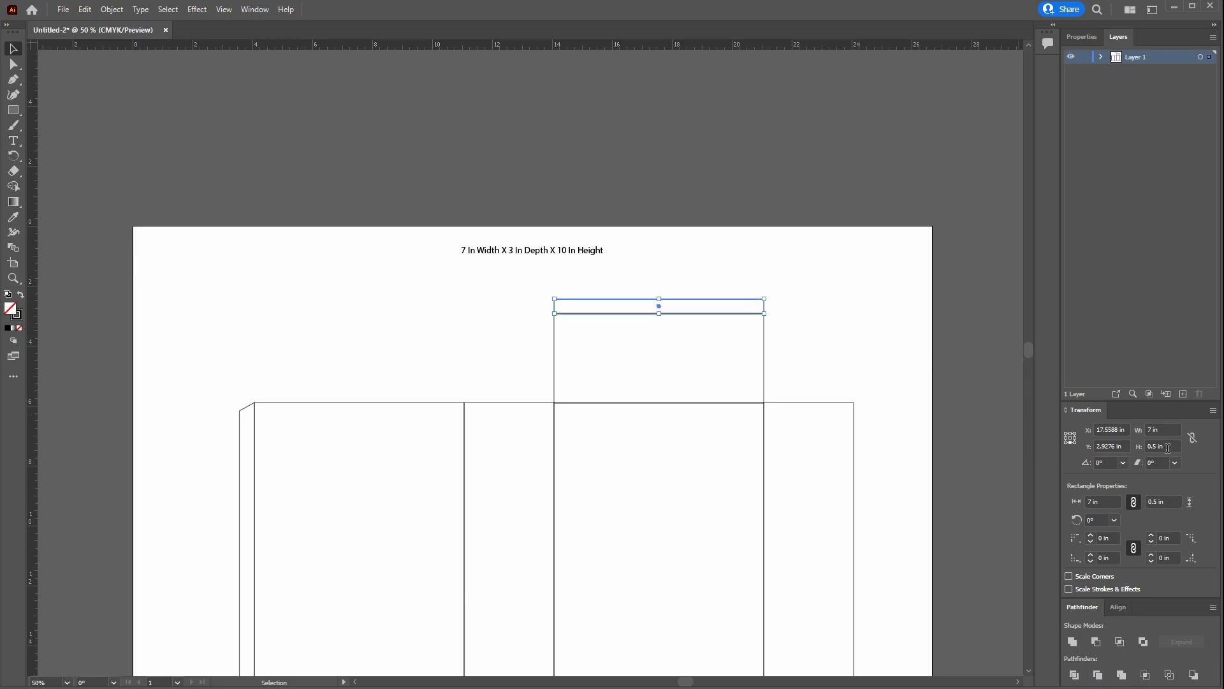
{"action": "left_click_drag", "start_coordinate": [1169, 445], "coordinate": [1123, 440]}
{"action": "type", "text": "0.7"}
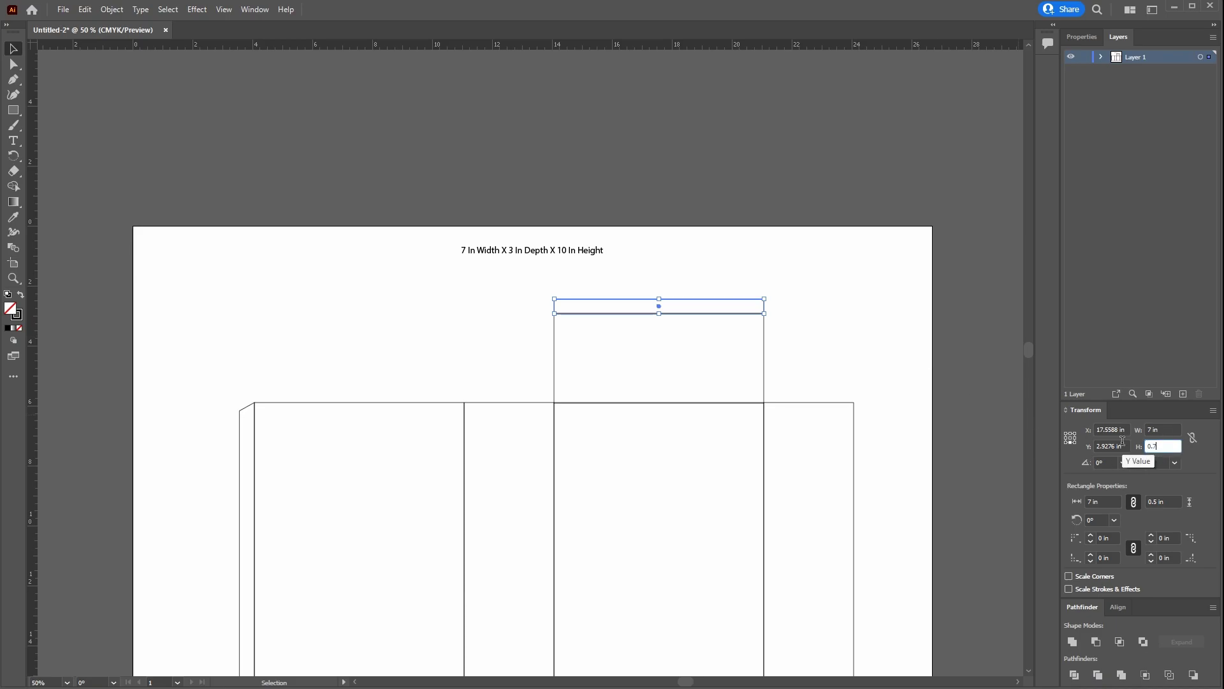
{"action": "key", "text": "Return"}
{"action": "left_click", "coordinate": [852, 347]}
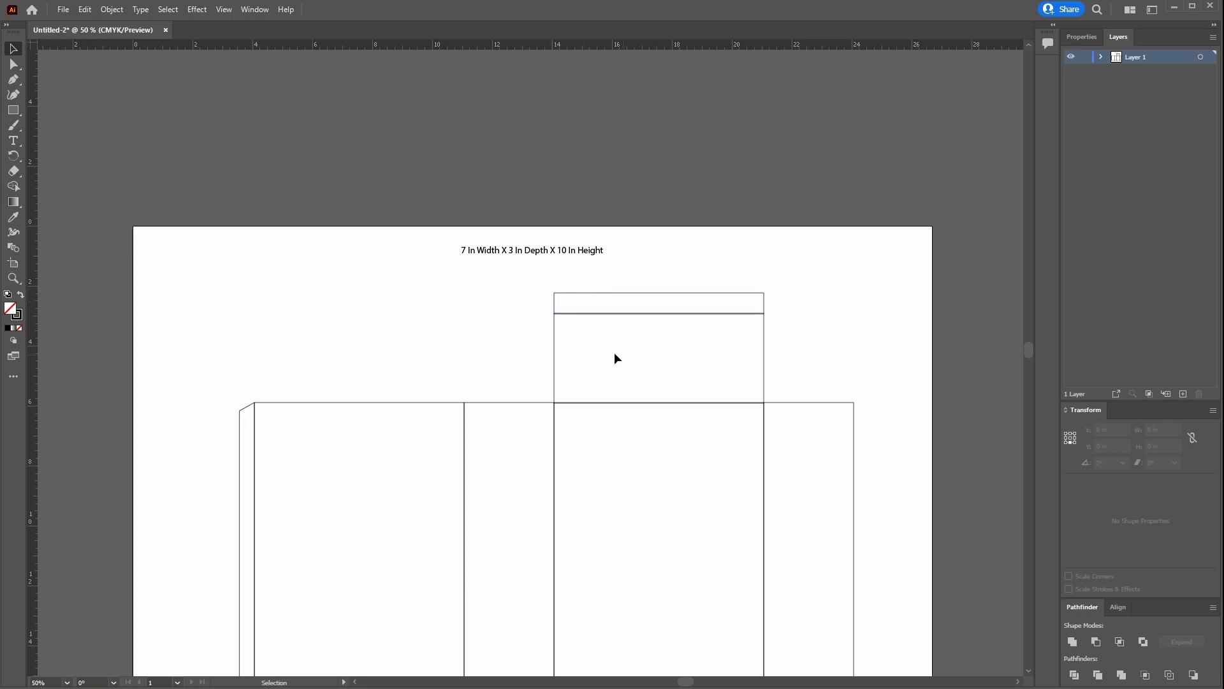
Select the tuck strip's two top anchors and round them to a 0.7 in radius.
{"action": "left_click_drag", "start_coordinate": [543, 285], "coordinate": [796, 298]}
{"action": "left_click", "coordinate": [70, 136]}
{"action": "left_click", "coordinate": [13, 64]}
{"action": "mouse_move", "coordinate": [543, 285]}
{"action": "left_mouse_down"}
{"action": "mouse_move", "coordinate": [763, 303]}
{"action": "mouse_move", "coordinate": [713, 333]}
{"action": "left_mouse_up"}
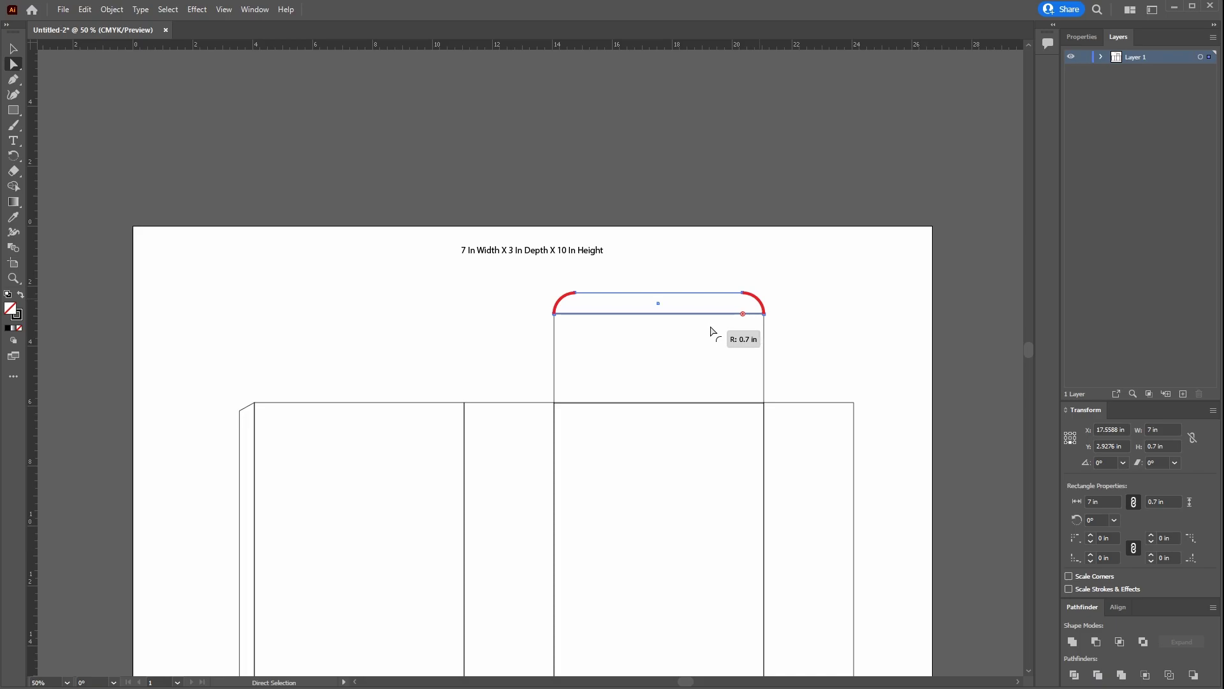
{"action": "left_click", "coordinate": [14, 48]}
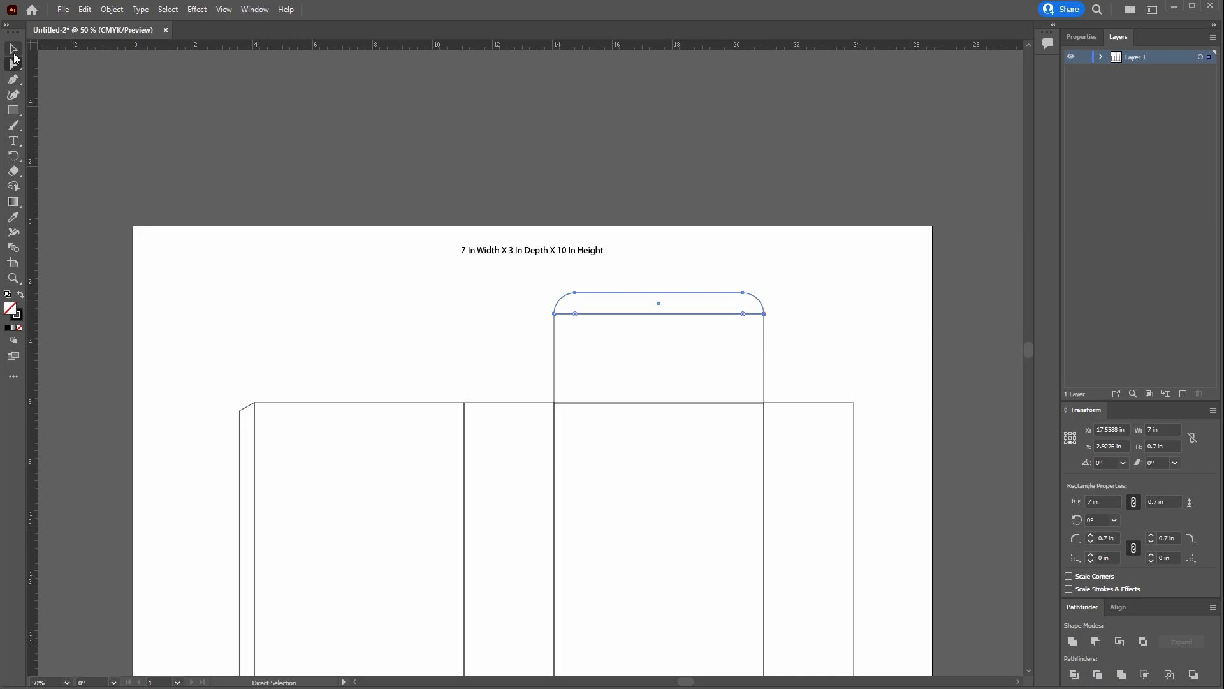
{"action": "left_click", "coordinate": [395, 281]}
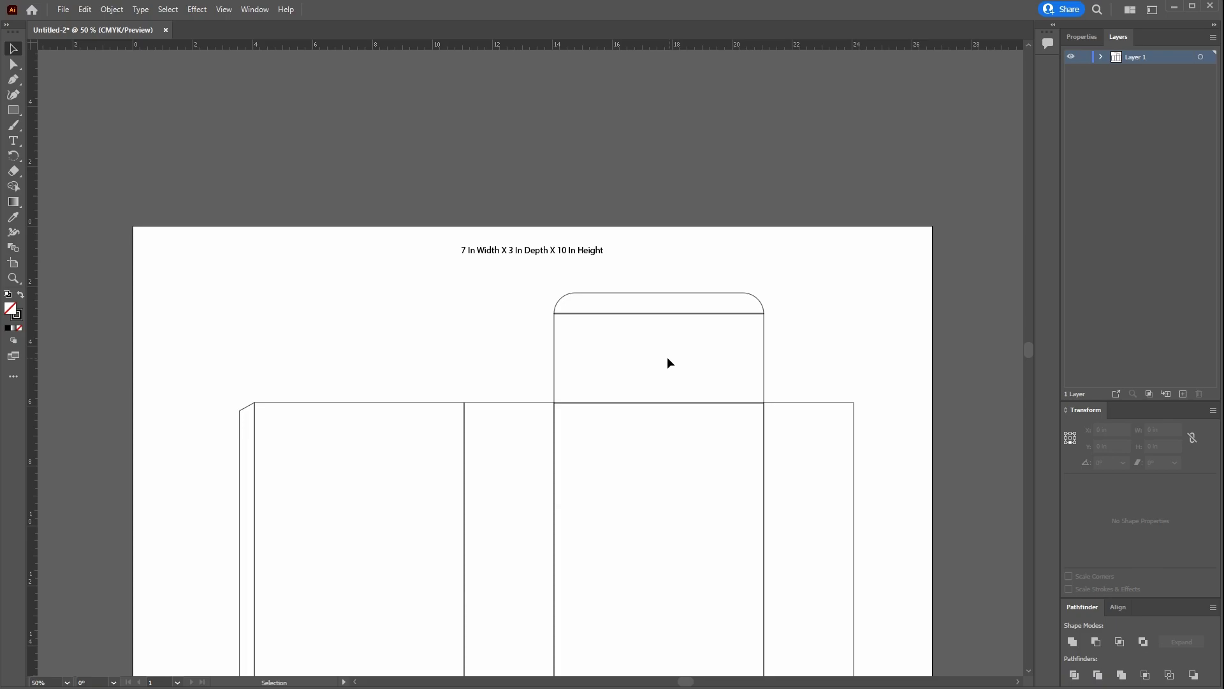
{"action": "scroll", "coordinate": [789, 326], "scroll_direction": "down", "scroll_amount": 3}
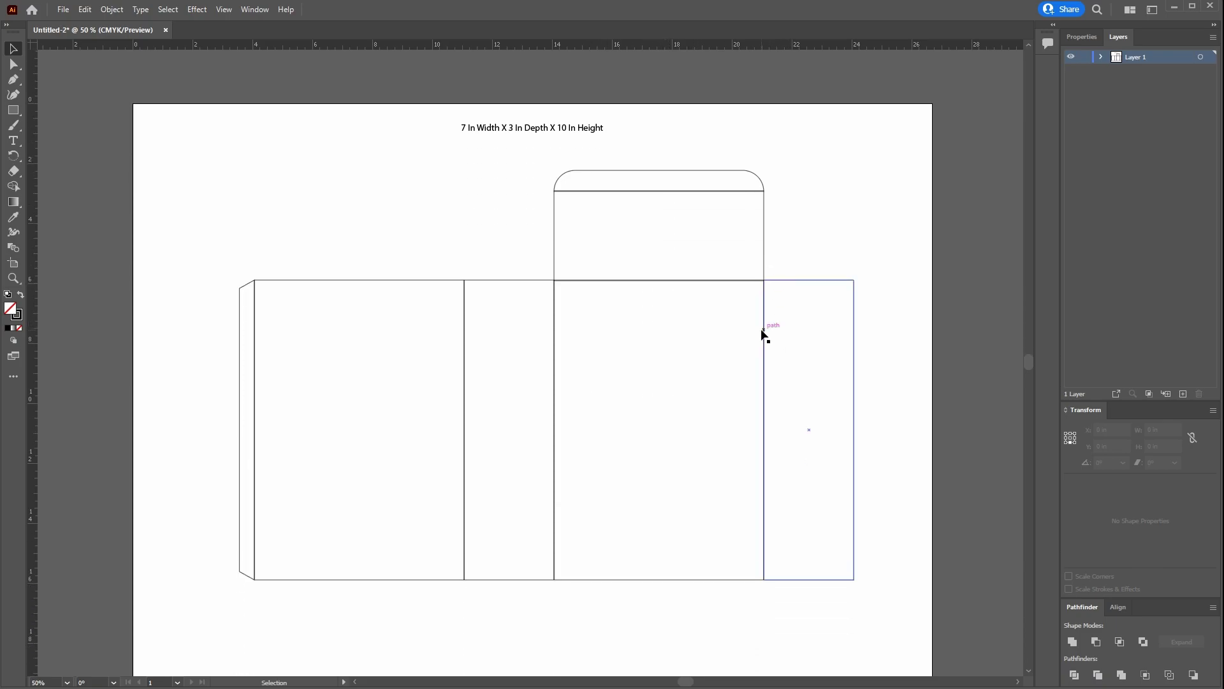
{"action": "scroll", "coordinate": [764, 333], "scroll_direction": "up", "scroll_amount": 1}
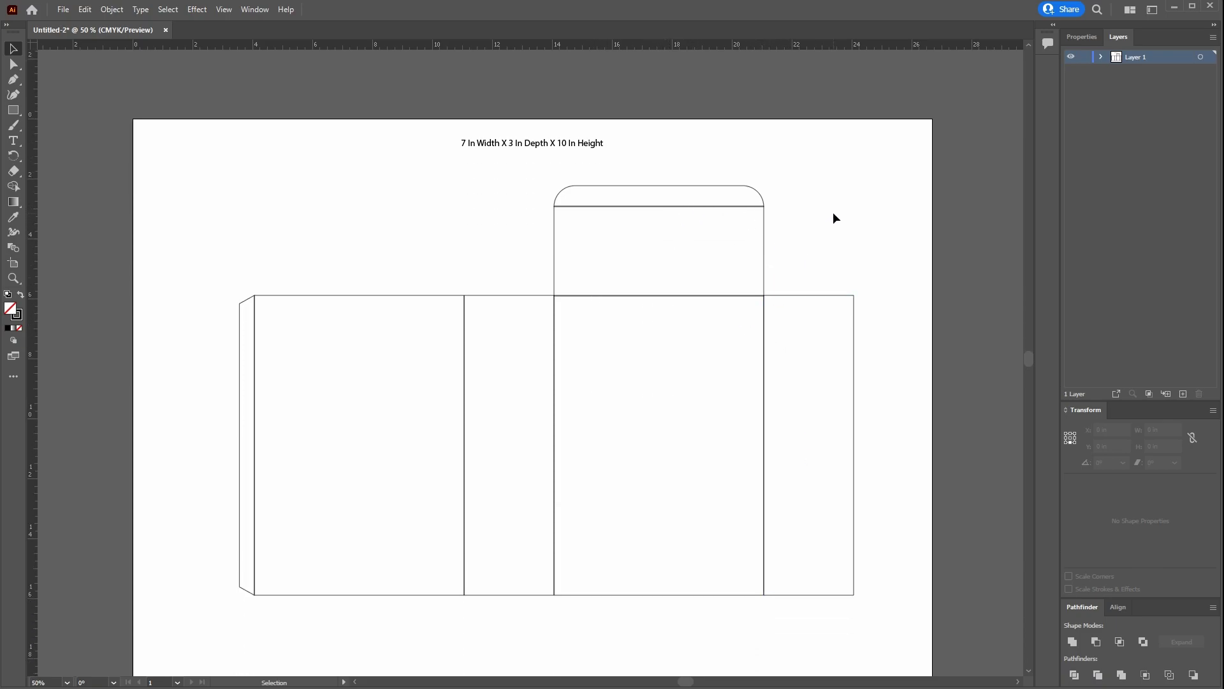
{"action": "key", "text": "ctrl+equal"}
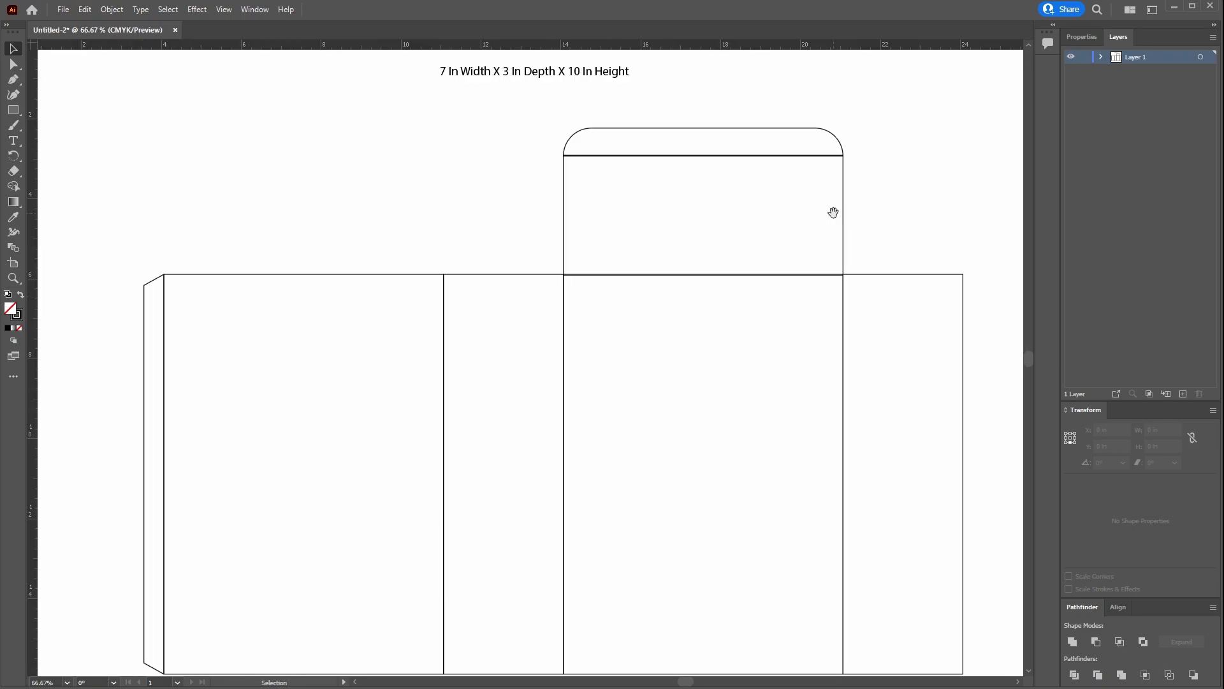
{"action": "left_click_drag", "start_coordinate": [795, 223], "coordinate": [585, 215]}
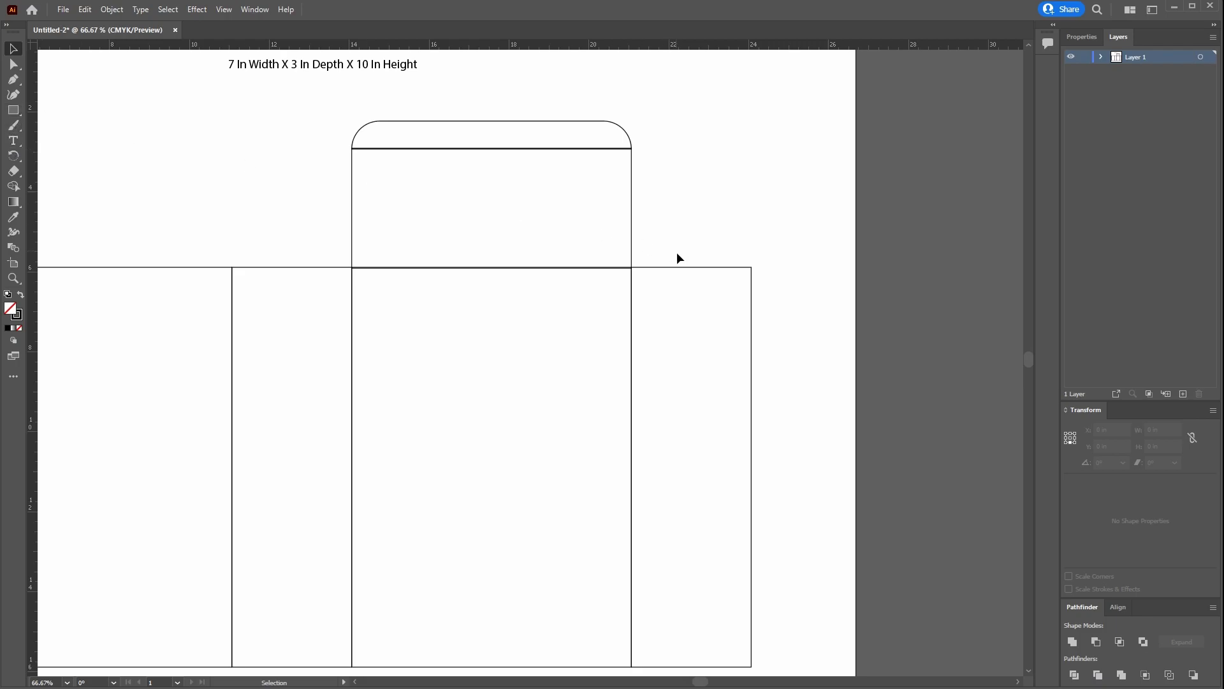
{"action": "key", "text": "a"}
{"action": "key", "text": "ctrl+minus"}
{"action": "key", "text": "ctrl+minus"}
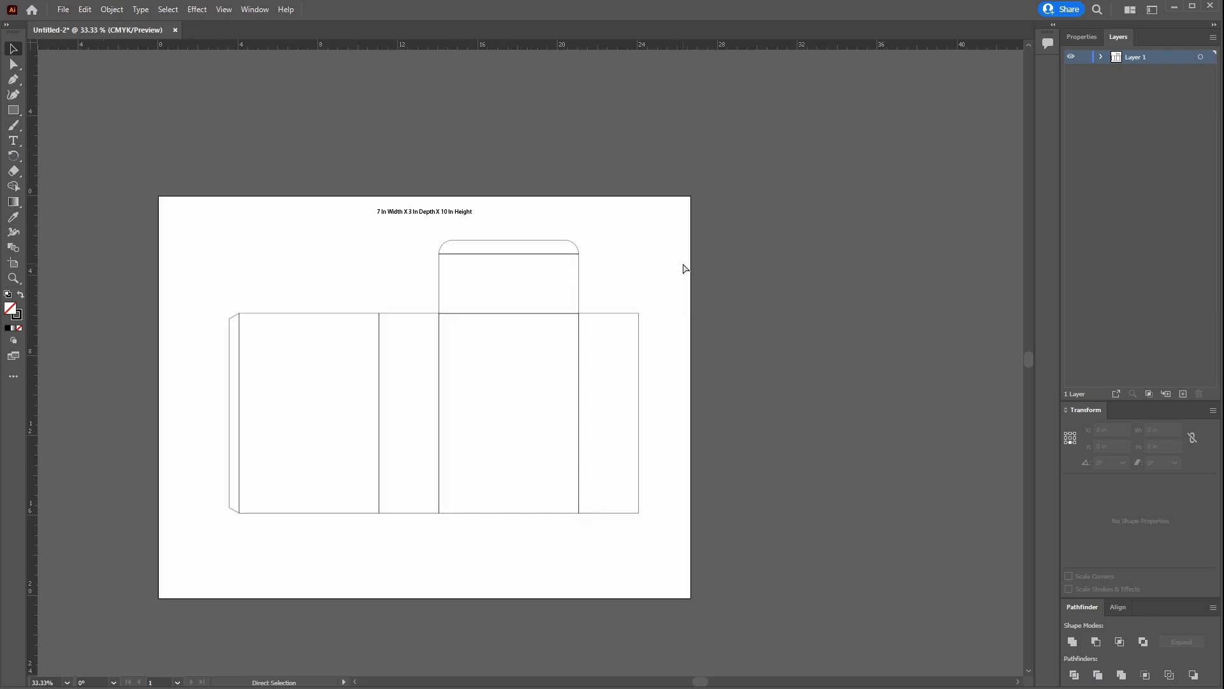
Drag a panel upward, zoom in, and nudge the rounded tuck strip up slightly.
{"action": "mouse_move", "coordinate": [623, 301]}
{"action": "left_mouse_down"}
{"action": "mouse_move", "coordinate": [614, 339]}
{"action": "mouse_move", "coordinate": [620, 114]}
{"action": "left_mouse_up"}
{"action": "scroll", "coordinate": [636, 210], "scroll_direction": "up", "scroll_amount": 1}
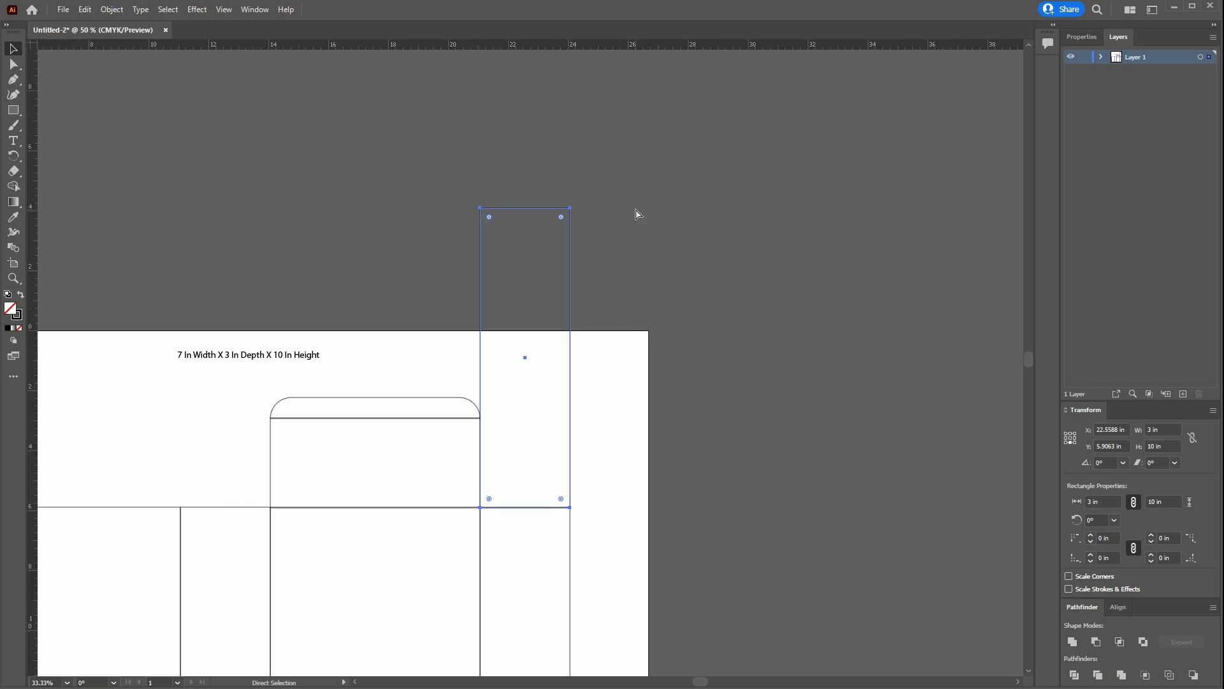
{"action": "scroll", "coordinate": [635, 209], "scroll_direction": "up", "scroll_amount": 2}
{"action": "scroll", "coordinate": [636, 209], "scroll_direction": "up", "scroll_amount": 1}
{"action": "left_click_drag", "start_coordinate": [499, 448], "coordinate": [880, 156]}
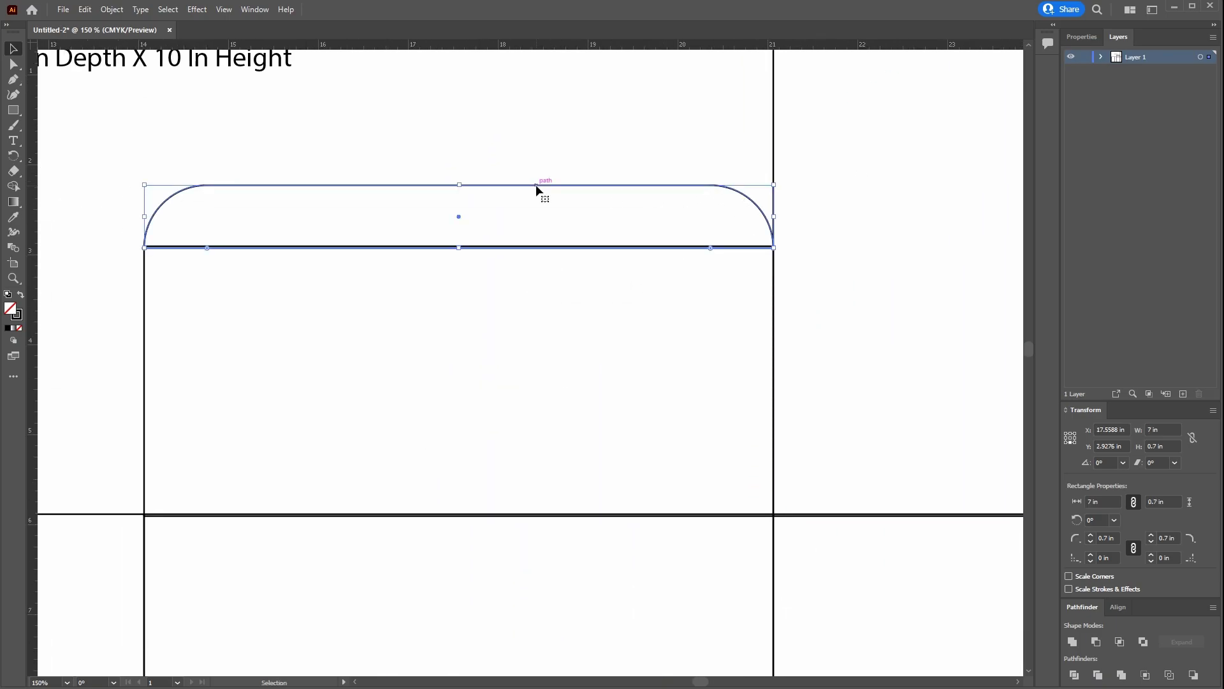
{"action": "key", "text": "Up"}
{"action": "key", "text": "Up"}
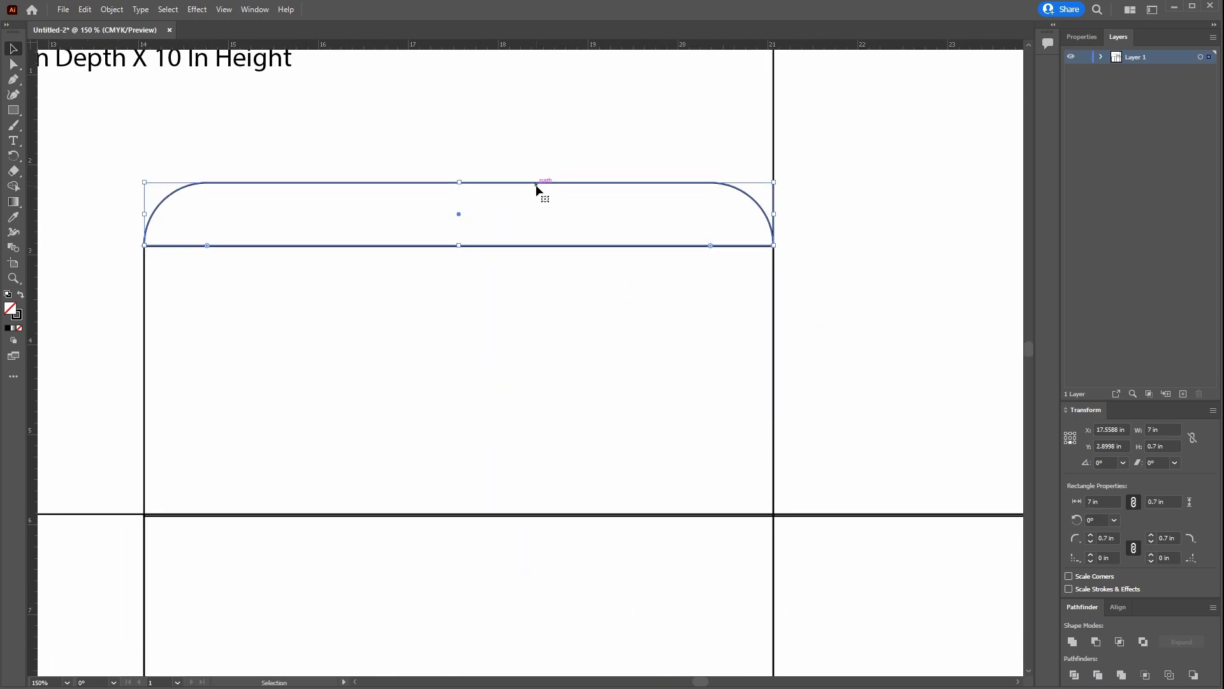
{"action": "left_click", "coordinate": [558, 207]}
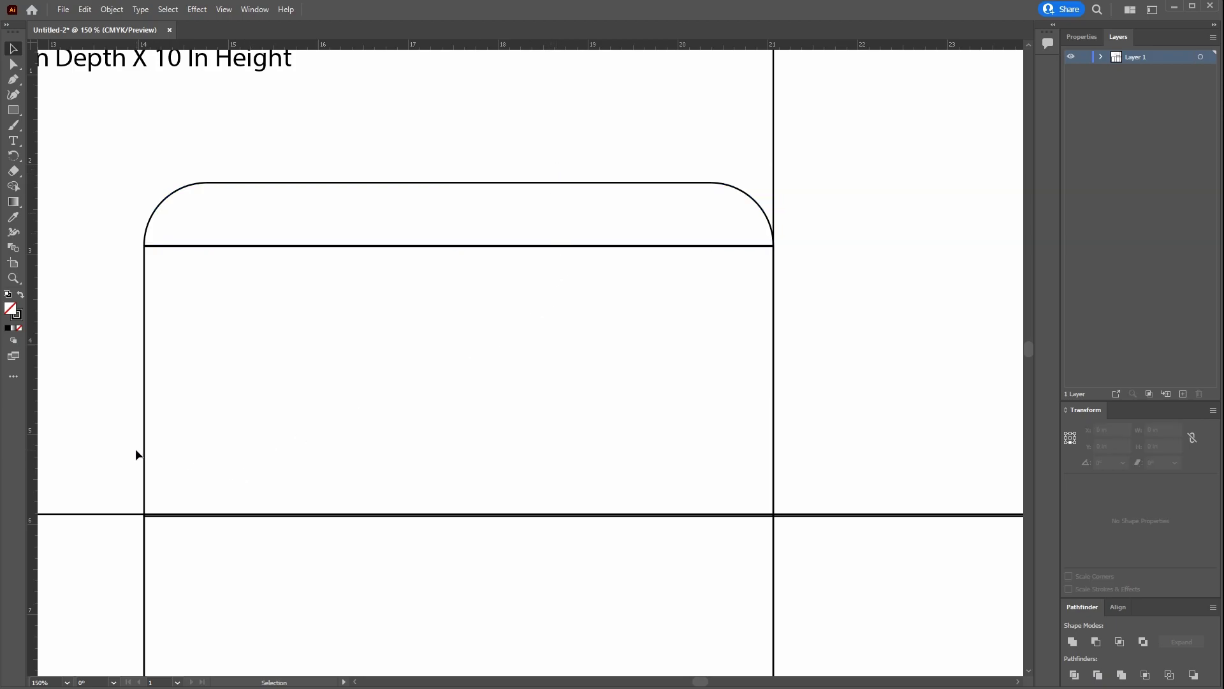
Nudge the lid panel so it meets the tab, then check the tab's height.
{"action": "left_click_drag", "start_coordinate": [169, 463], "coordinate": [170, 463]}
{"action": "key", "text": "Up"}
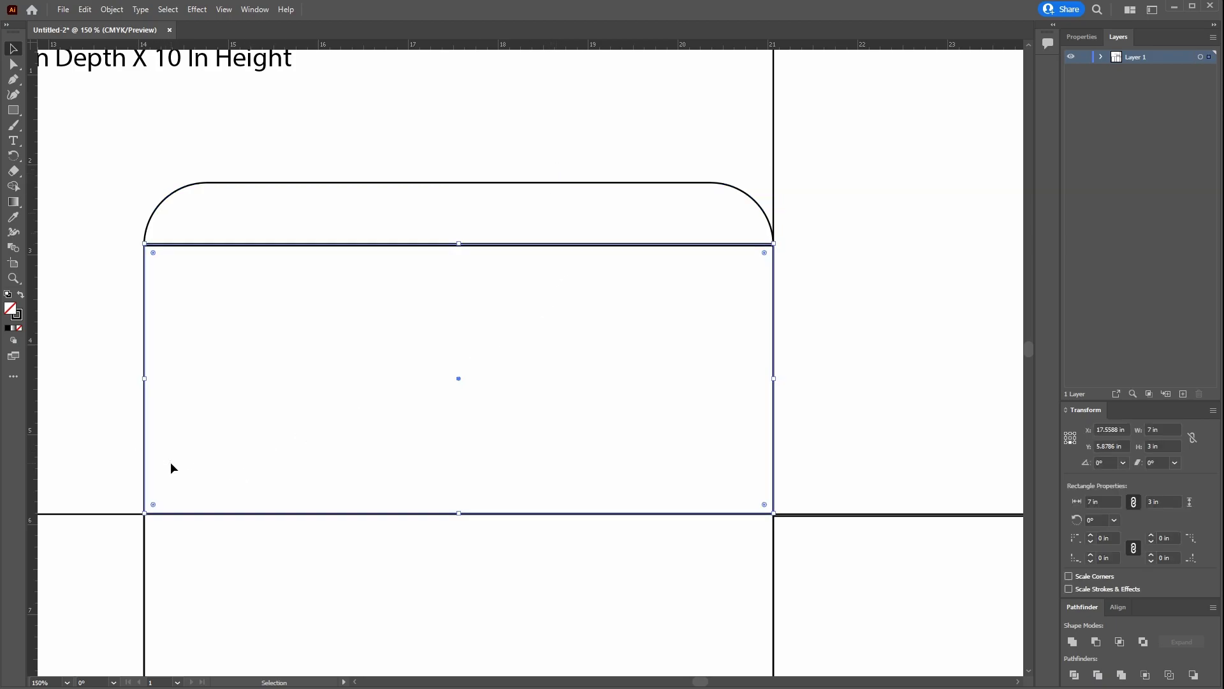
{"action": "key", "text": "Up"}
{"action": "key", "text": "Down"}
{"action": "left_click_drag", "start_coordinate": [300, 162], "coordinate": [359, 206]}
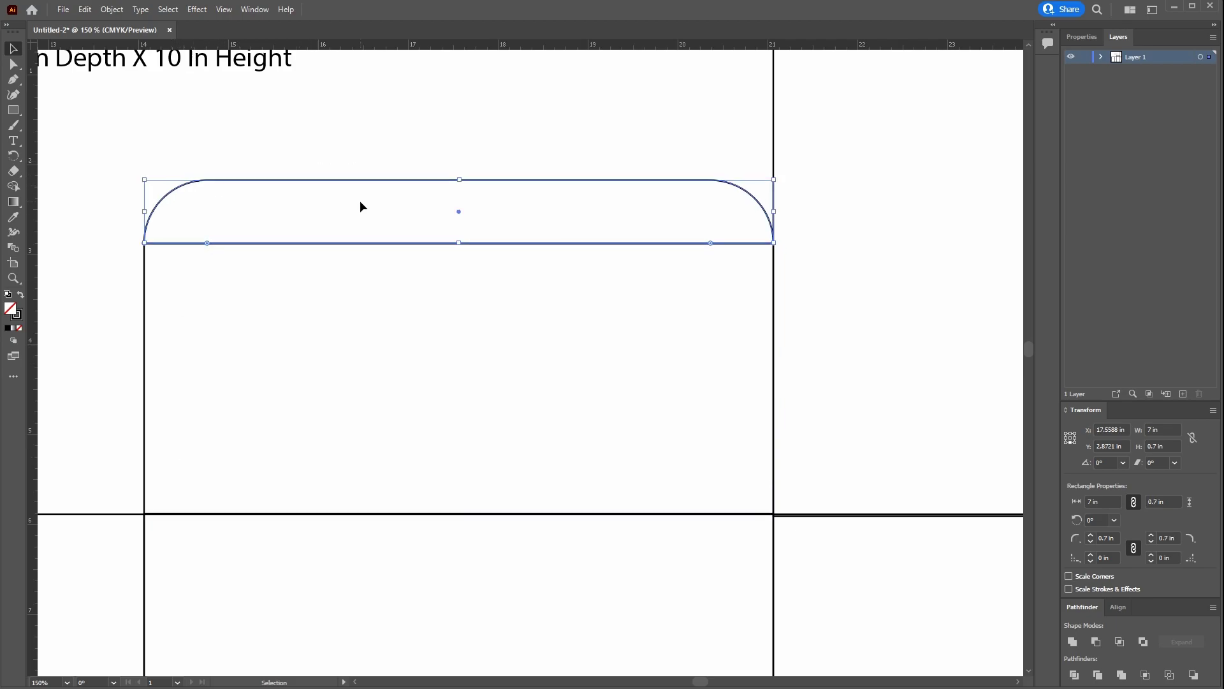
{"action": "left_click", "coordinate": [514, 195]}
Nudge the tall right side panel down so its edge aligns.
{"action": "left_click_drag", "start_coordinate": [702, 407], "coordinate": [429, 230]}
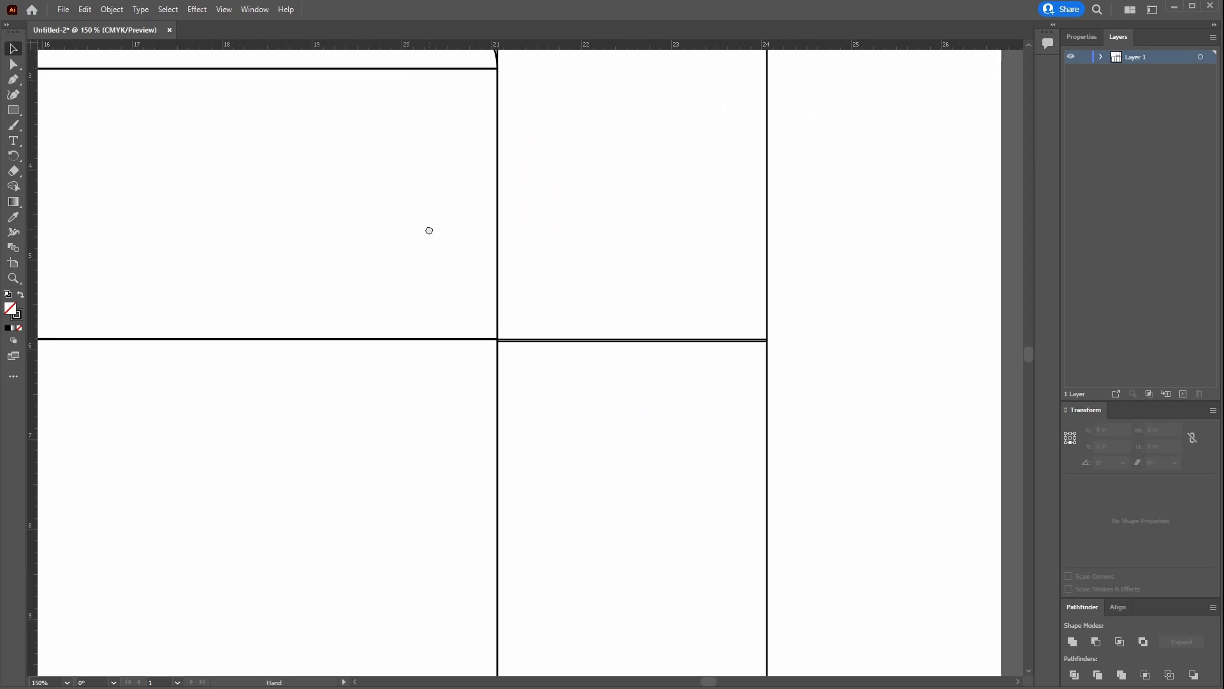
{"action": "left_click", "coordinate": [741, 284]}
{"action": "key", "text": "Down"}
{"action": "key", "text": "Down"}
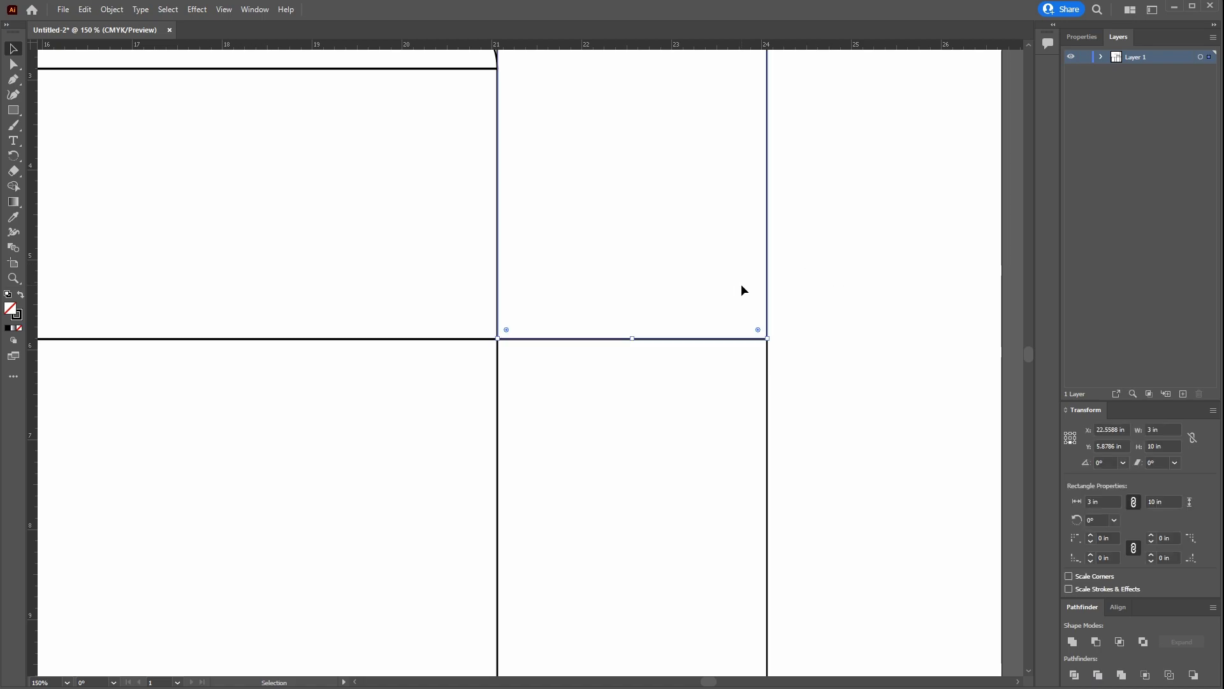
{"action": "left_click", "coordinate": [852, 312]}
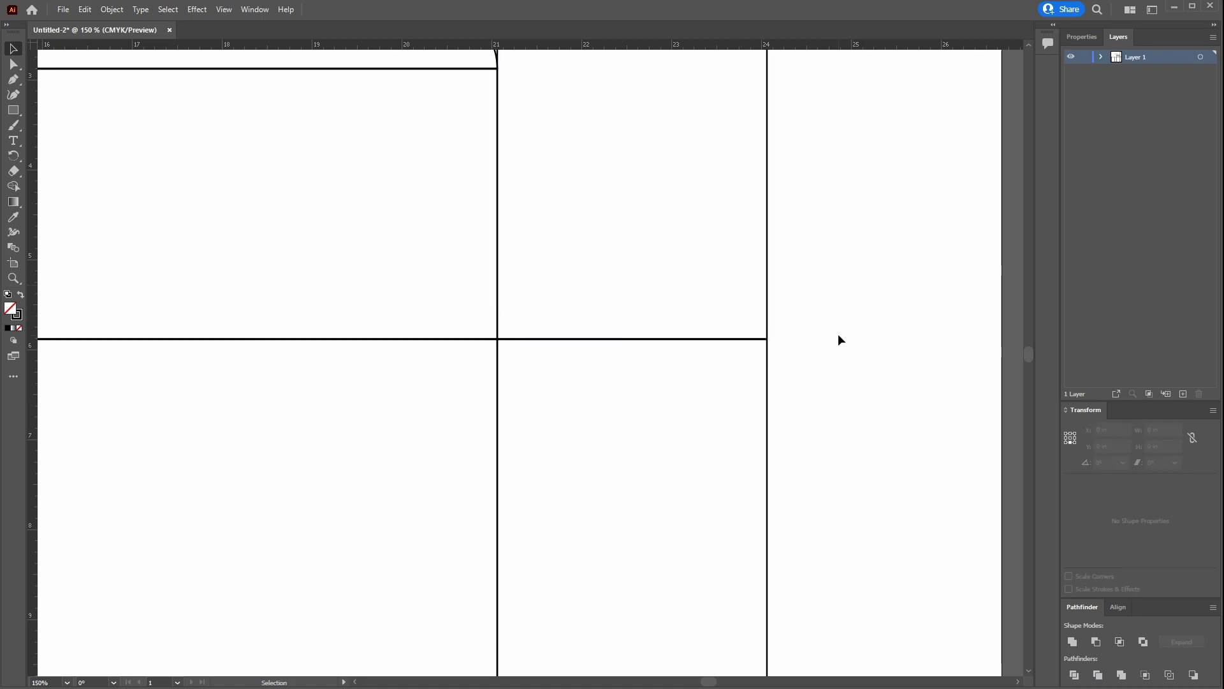
Zoom out to the full dieline and select the tab and lid to gauge 3.7065 in height.
{"action": "key", "text": "a"}
{"action": "key", "text": "ctrl+minus"}
{"action": "key", "text": "ctrl+minus"}
{"action": "key", "text": "ctrl+minus"}
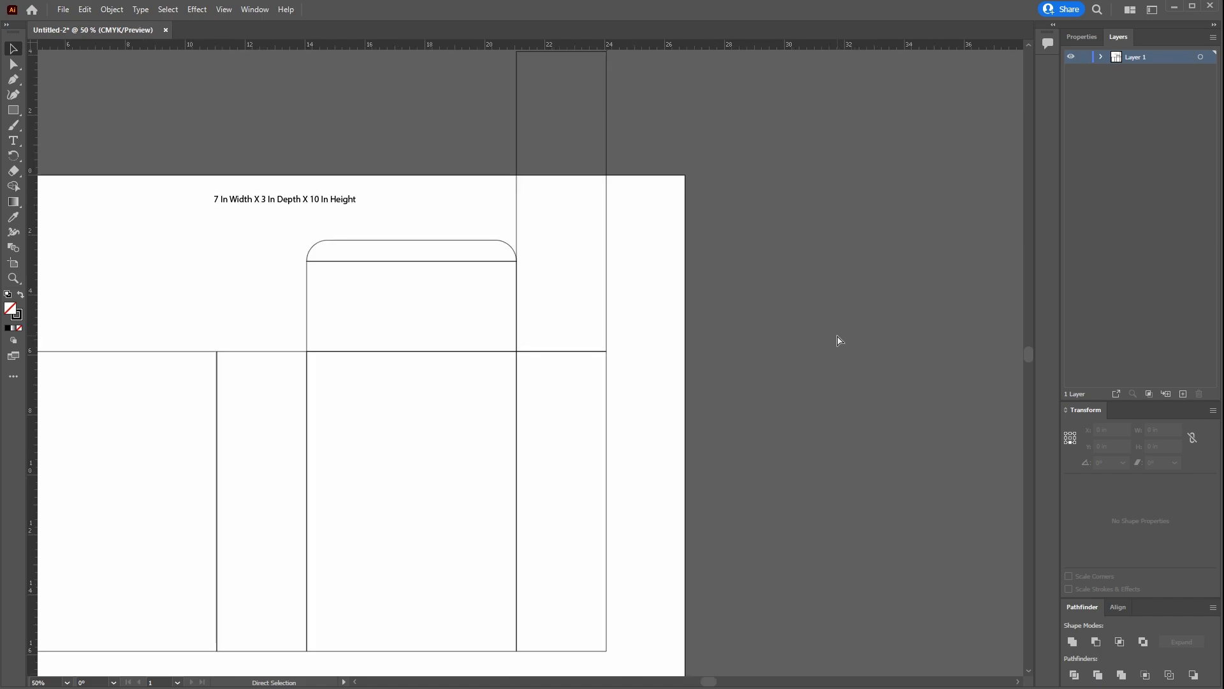
{"action": "key", "text": "v"}
{"action": "left_click_drag", "start_coordinate": [643, 352], "coordinate": [740, 380]}
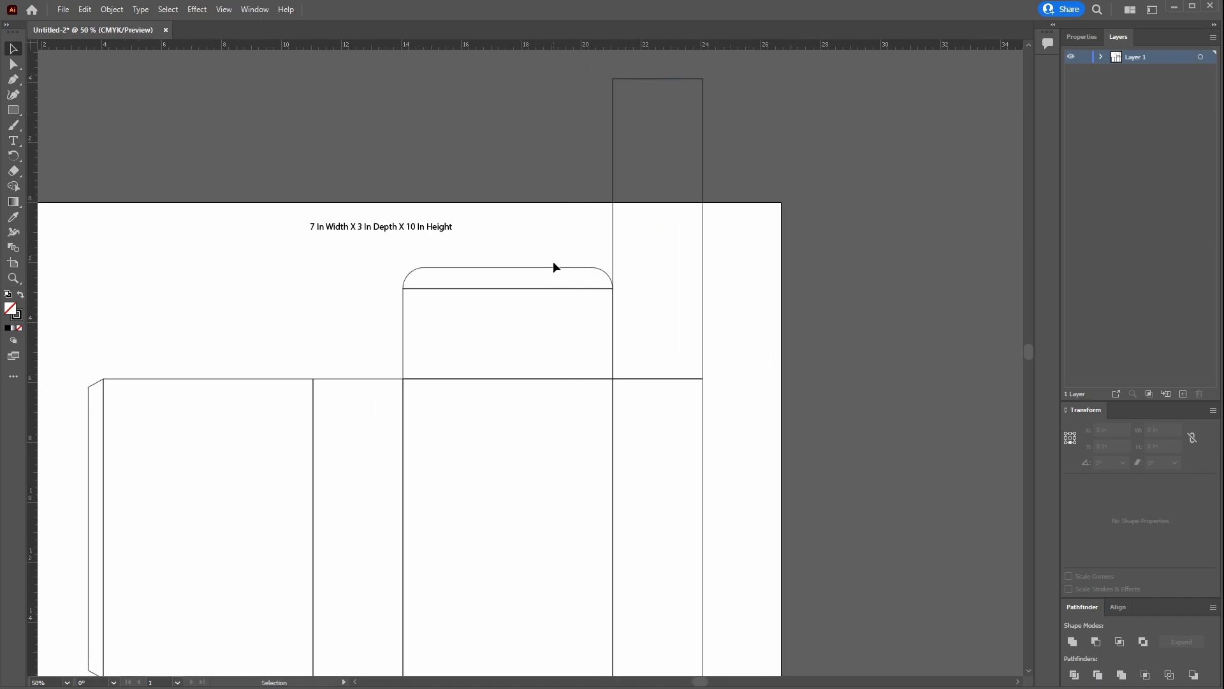
{"action": "left_click_drag", "start_coordinate": [541, 274], "coordinate": [576, 319]}
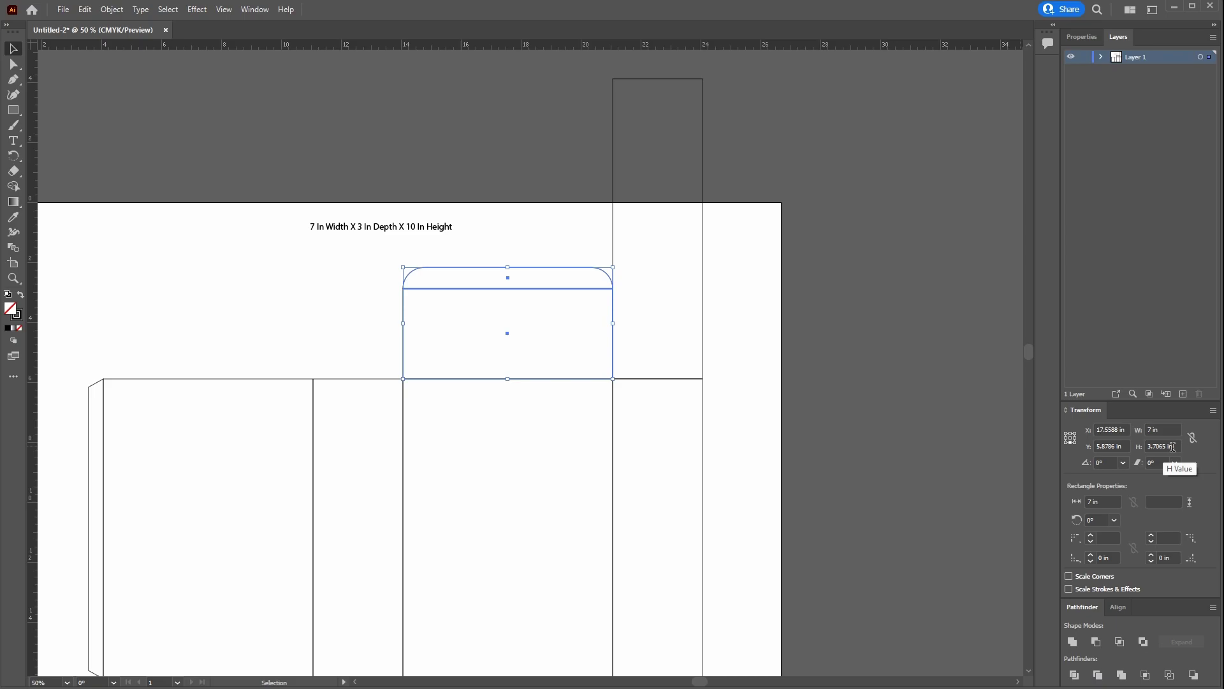
Set the 3×10 in rectangle's height to 1.8533 in, half the 3.7065 in lid height.
{"action": "left_click", "coordinate": [1172, 447]}
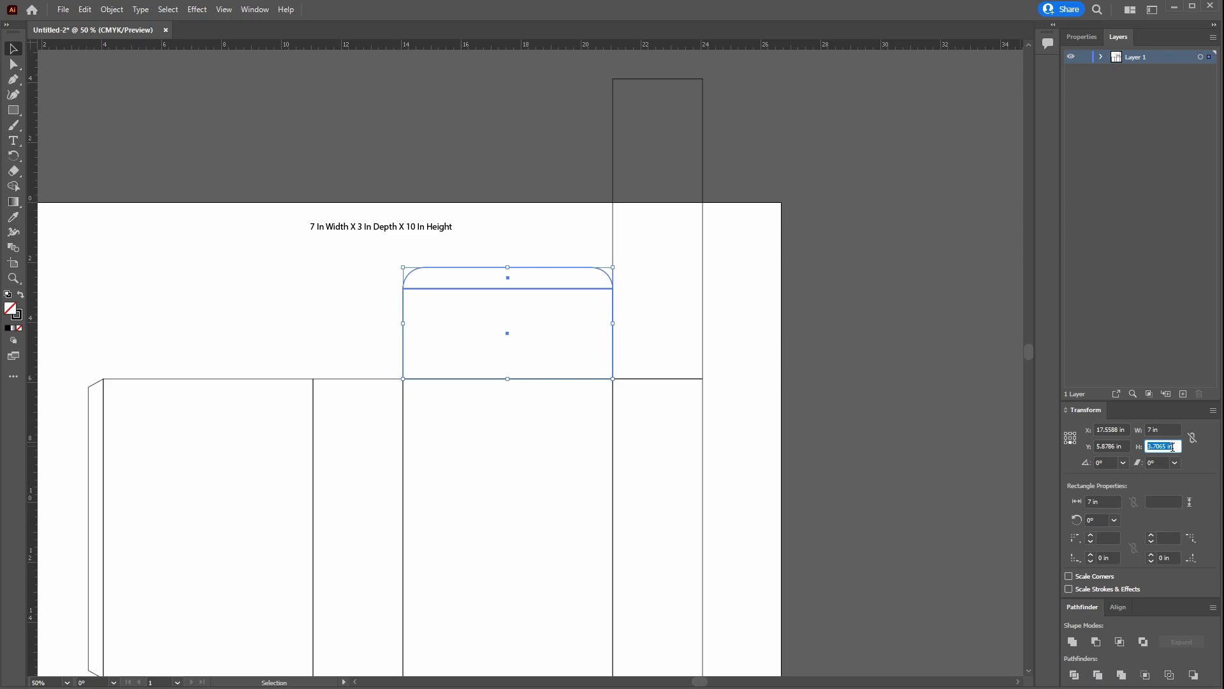
{"action": "left_click_drag", "start_coordinate": [744, 257], "coordinate": [691, 285]}
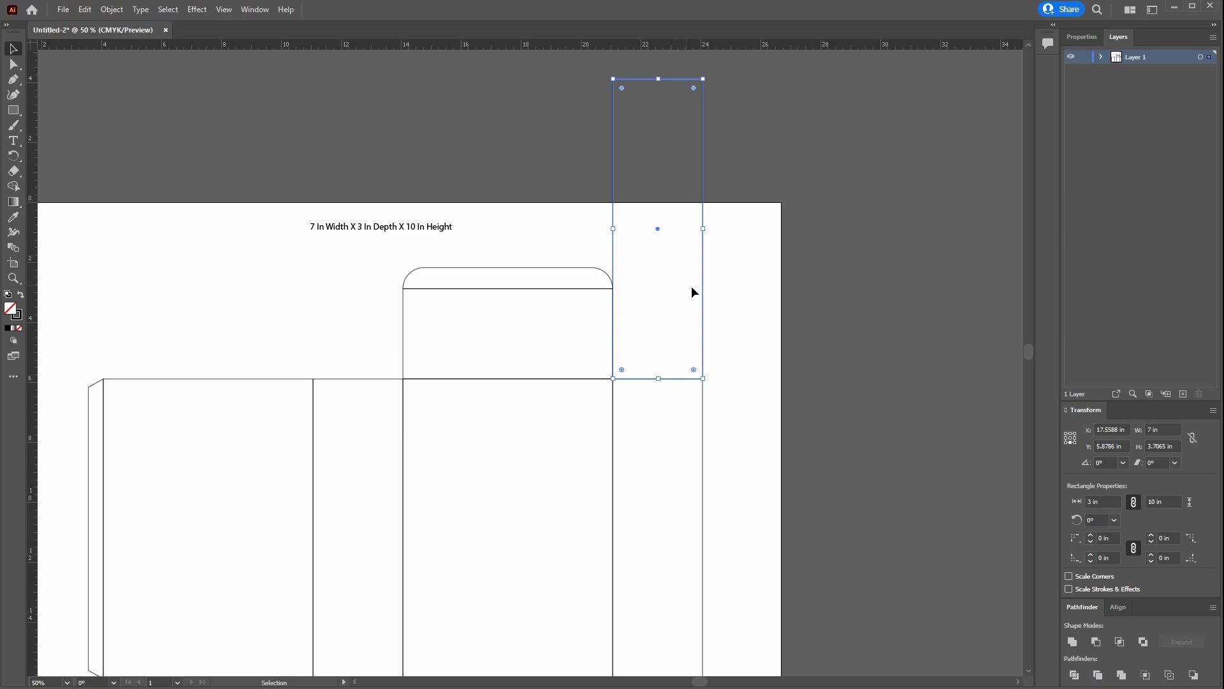
{"action": "left_click", "coordinate": [1172, 446]}
{"action": "type", "text": "3.7065 in"}
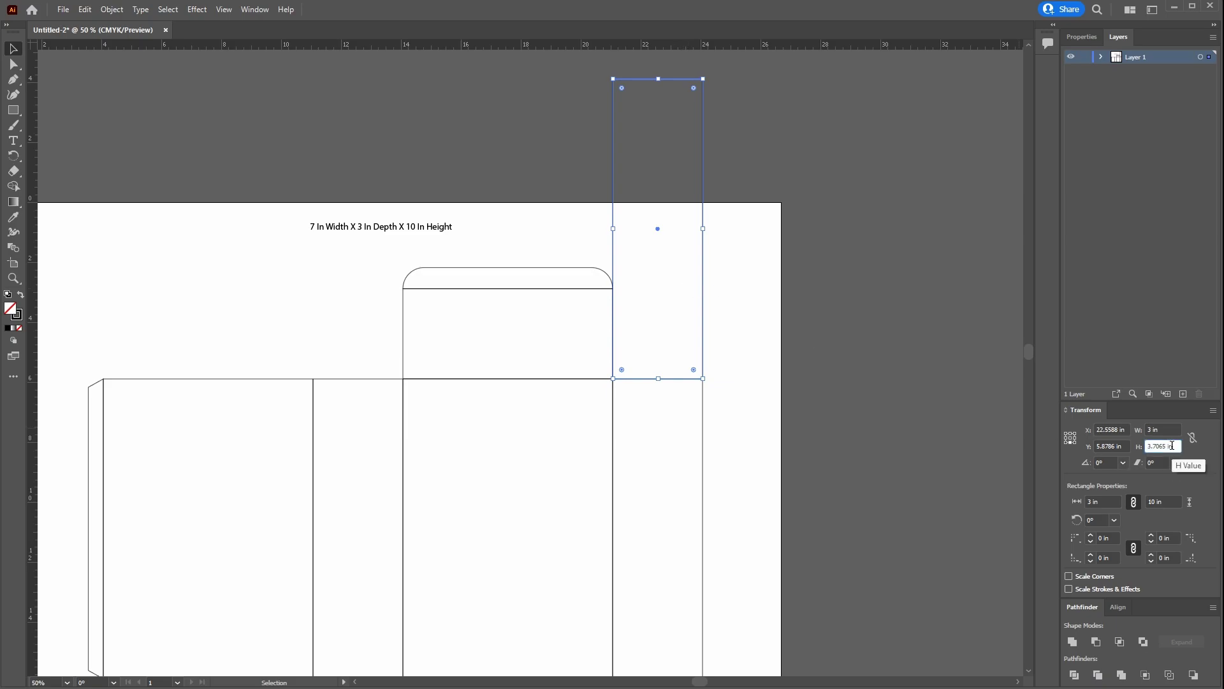
{"action": "key", "text": "Return"}
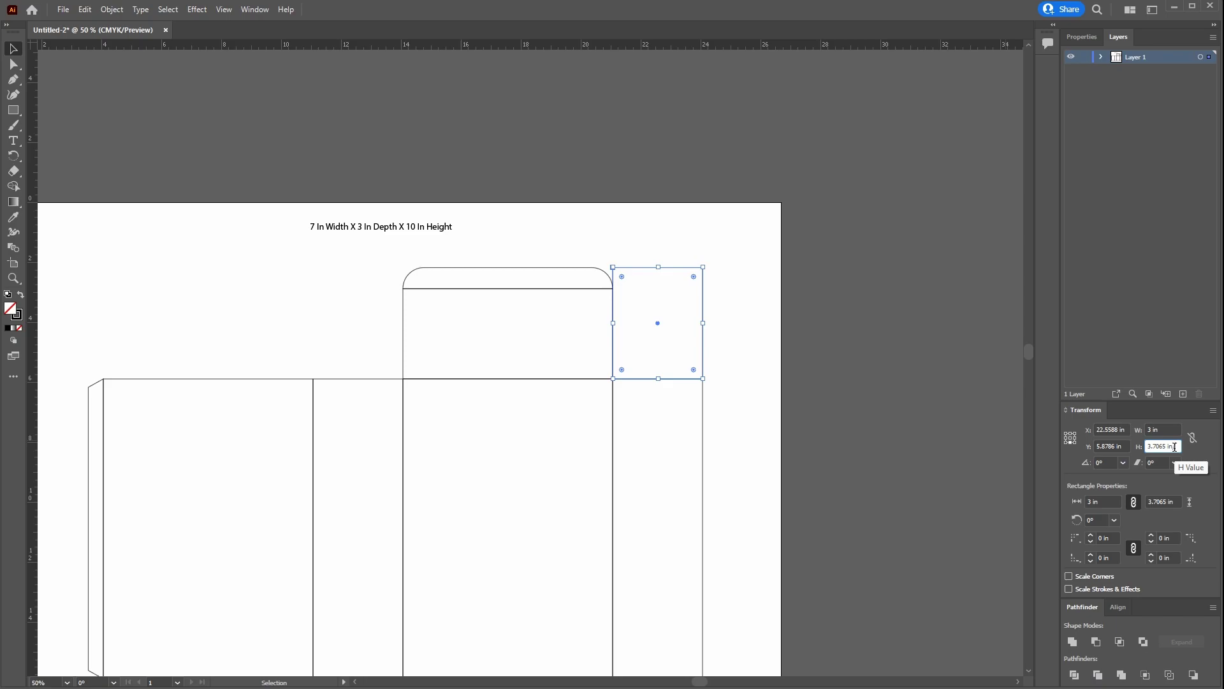
{"action": "type", "text": "/2"}
{"action": "key", "text": "Return"}
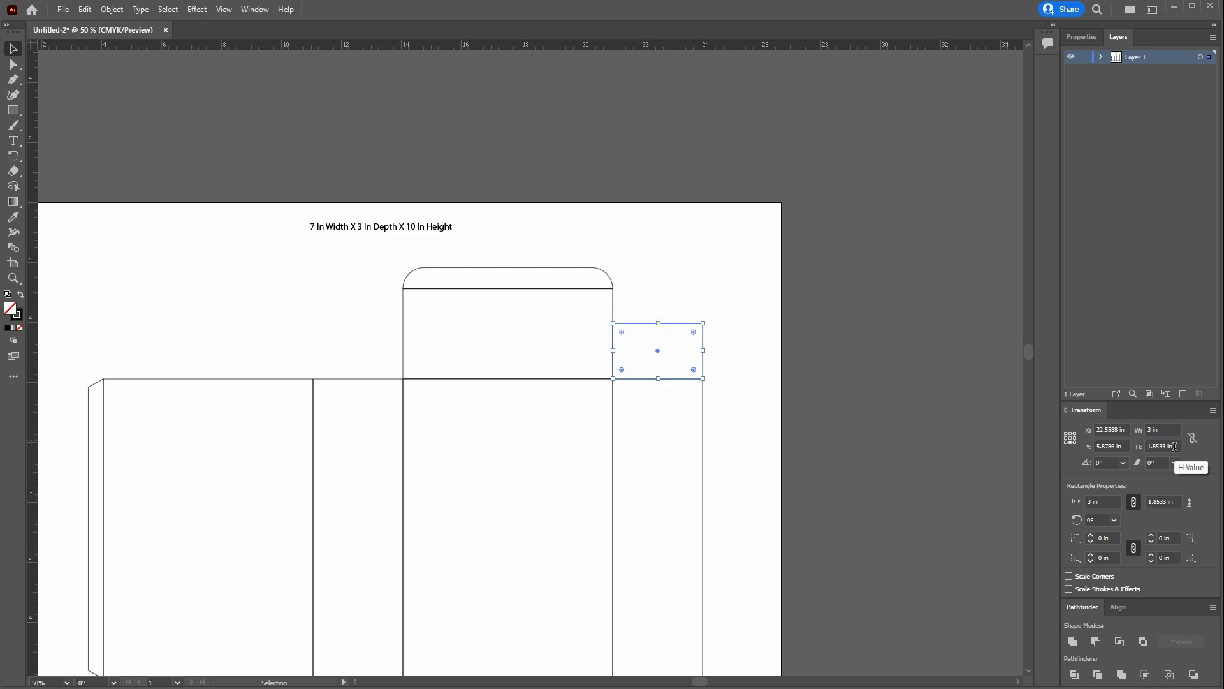
{"action": "left_click", "coordinate": [688, 333]}
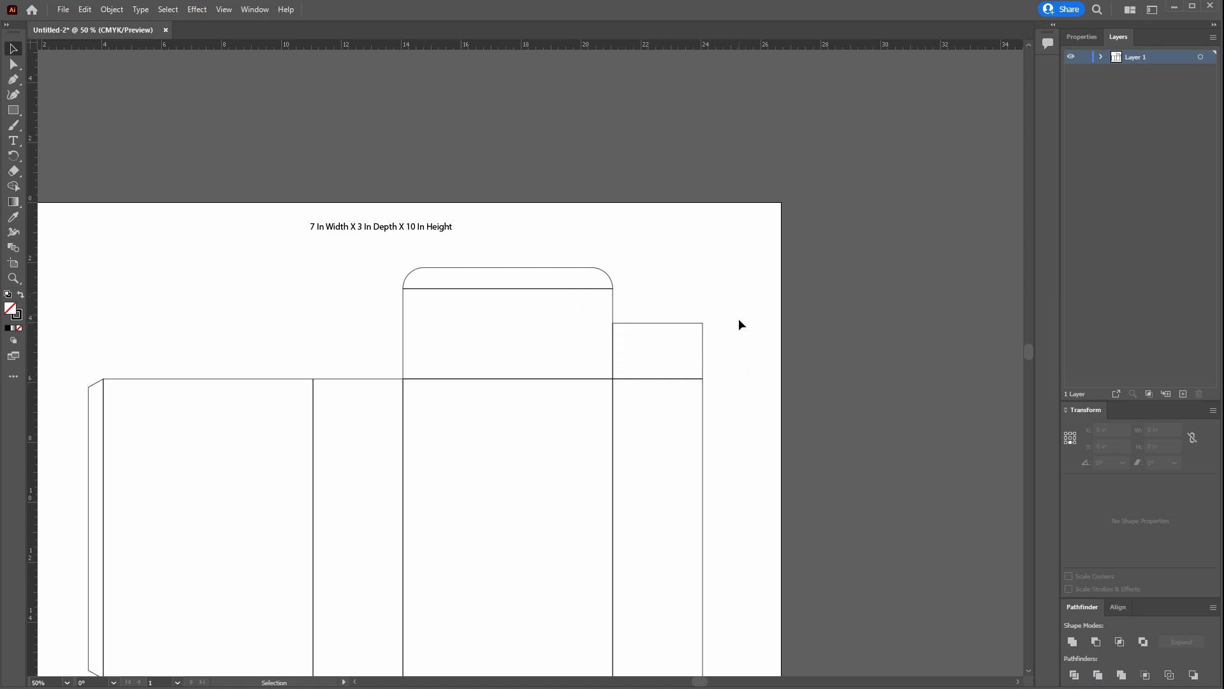
Check the dust flap's size, then draw a 0.2 × 0.2 in square.
{"action": "key", "text": "ctrl+equal"}
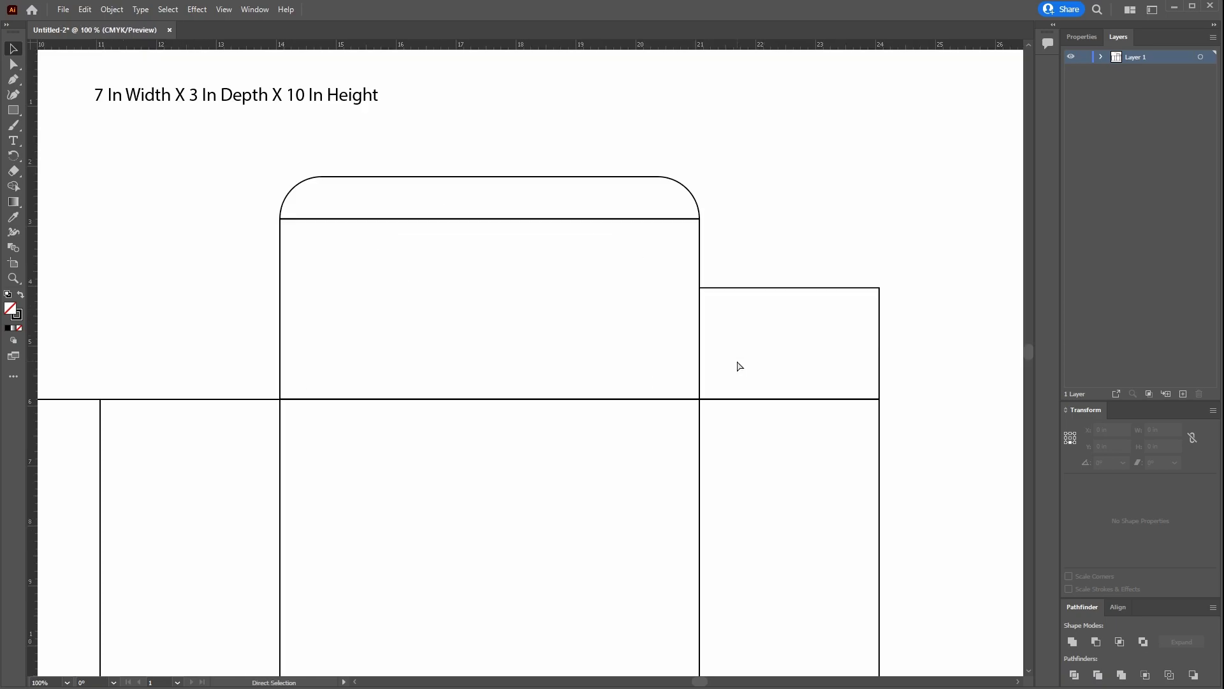
{"action": "scroll", "coordinate": [757, 351], "scroll_direction": "right", "scroll_amount": 2}
{"action": "scroll", "coordinate": [806, 293], "scroll_direction": "right", "scroll_amount": 3}
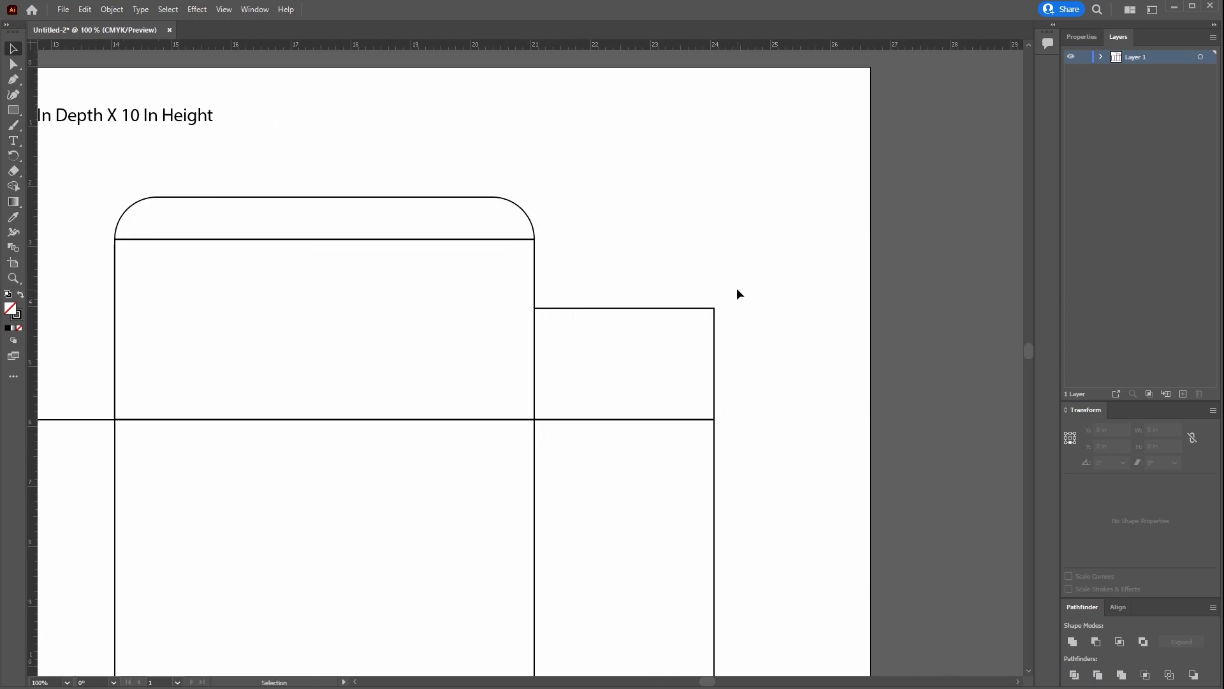
{"action": "left_click_drag", "start_coordinate": [737, 293], "coordinate": [676, 344]}
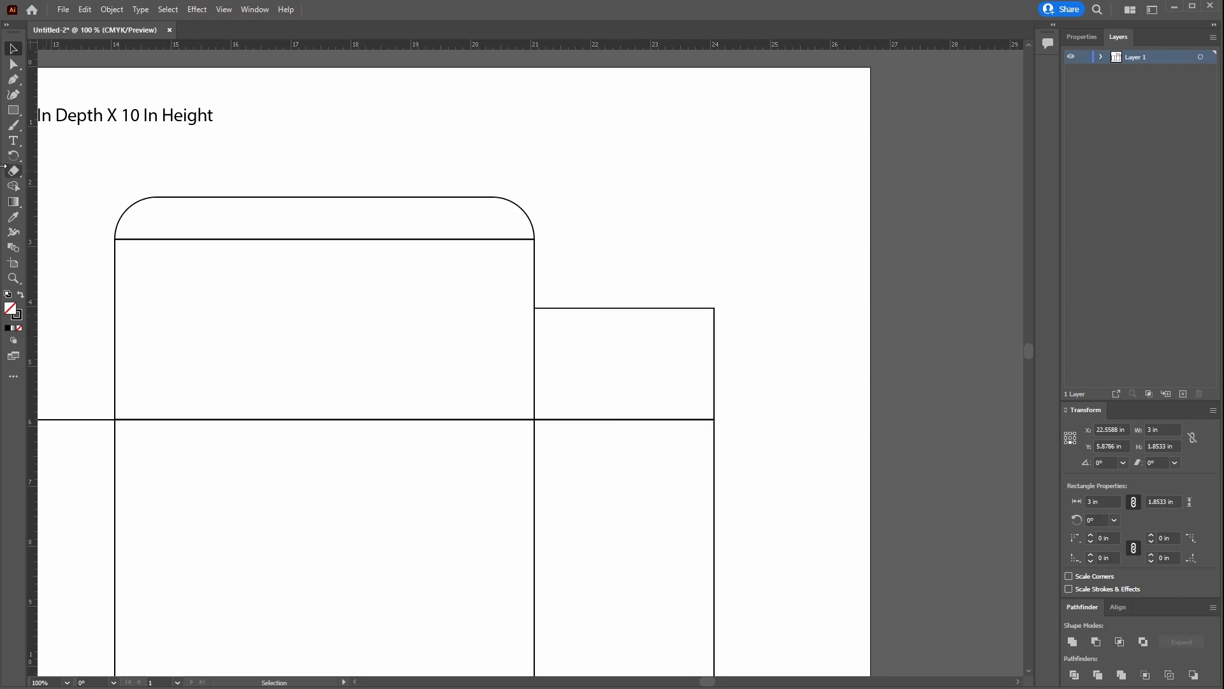
{"action": "left_click", "coordinate": [13, 110]}
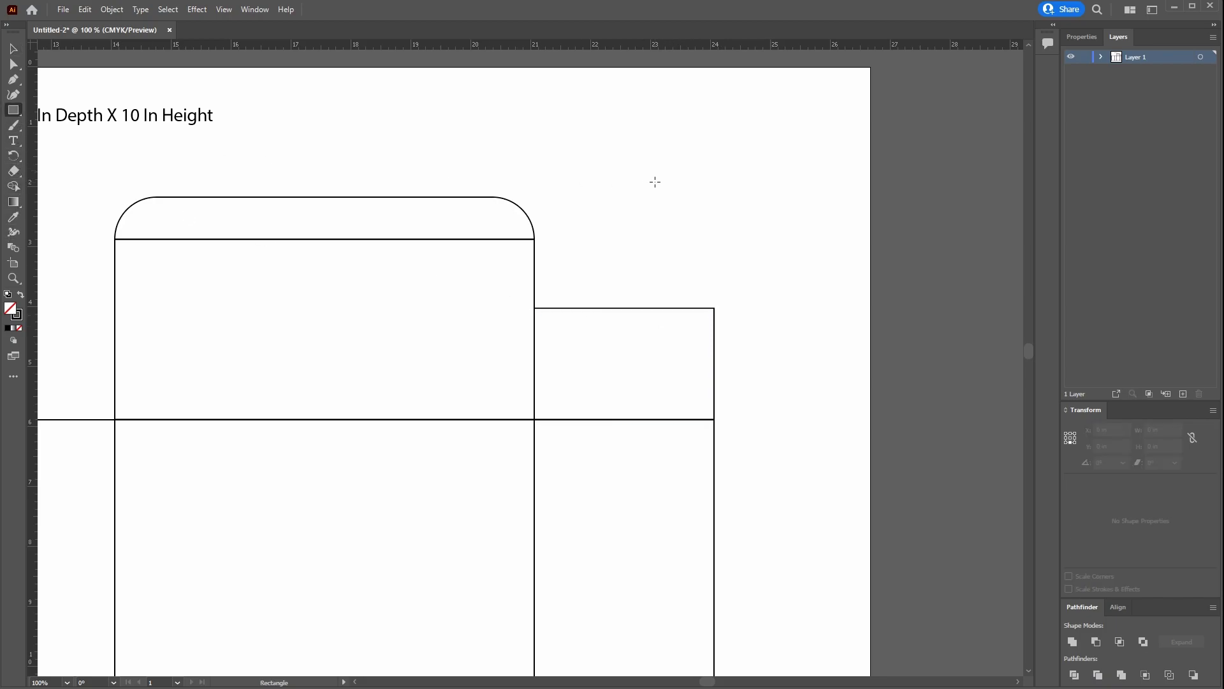
{"action": "left_click", "coordinate": [695, 195]}
{"action": "type", "text": "0"}
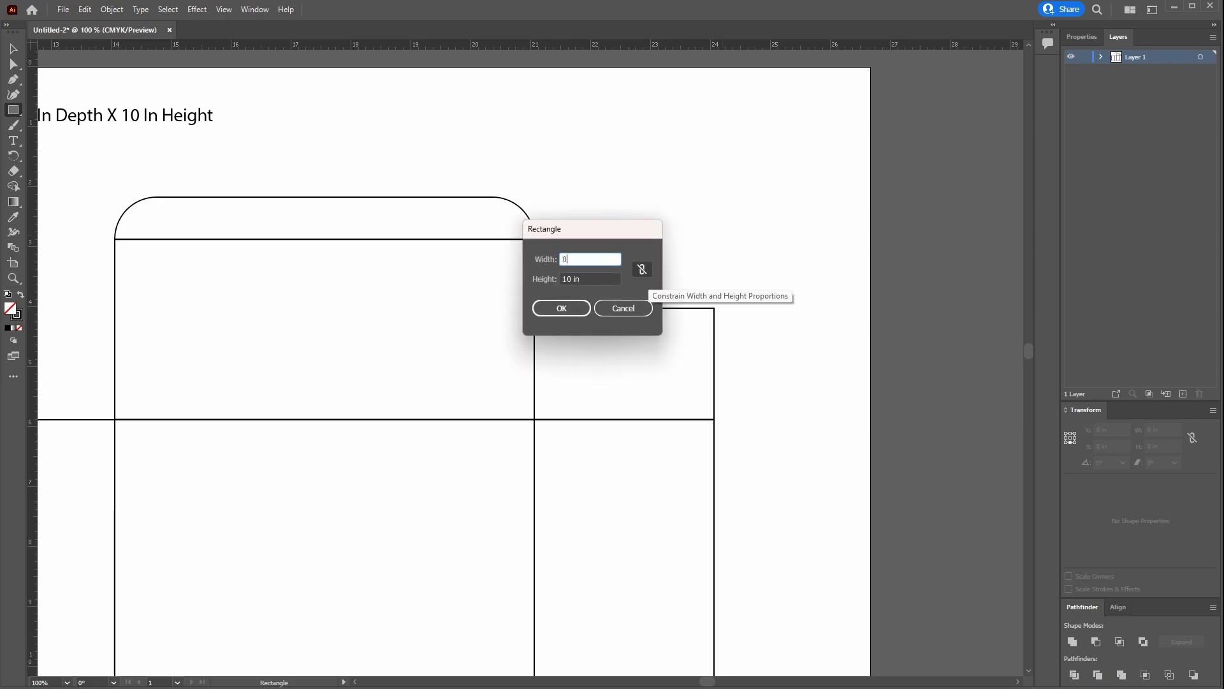
{"action": "type", "text": ".2"}
{"action": "key", "text": "Tab"}
{"action": "type", "text": "0.2"}
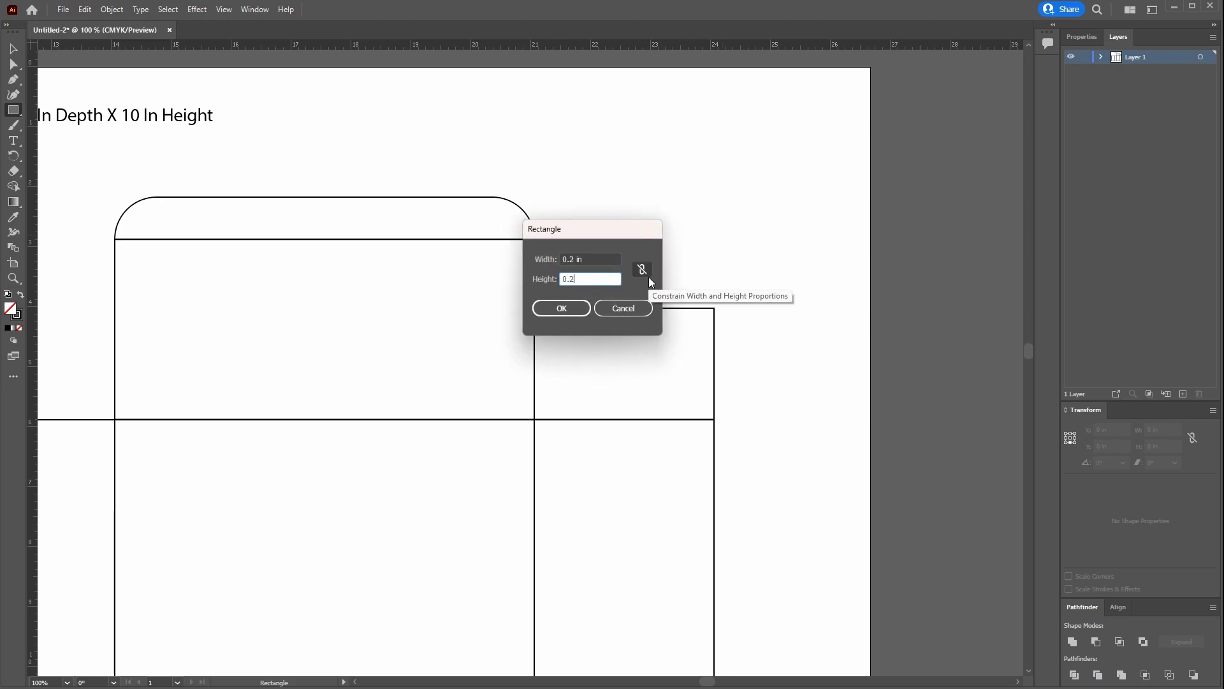
{"action": "key", "text": "Return"}
Move the square into the dust flap's bottom-right corner beside the side panel.
{"action": "key", "text": "v"}
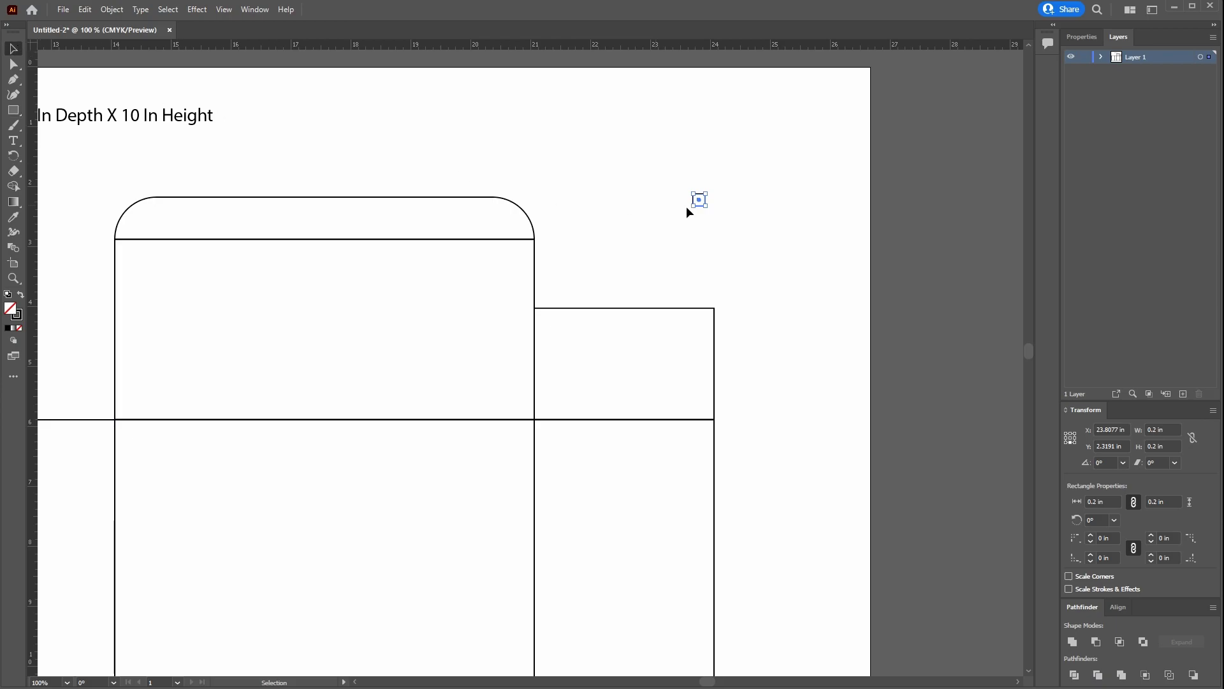
{"action": "left_click_drag", "start_coordinate": [699, 199], "coordinate": [709, 416]}
{"action": "left_click", "coordinate": [786, 424]}
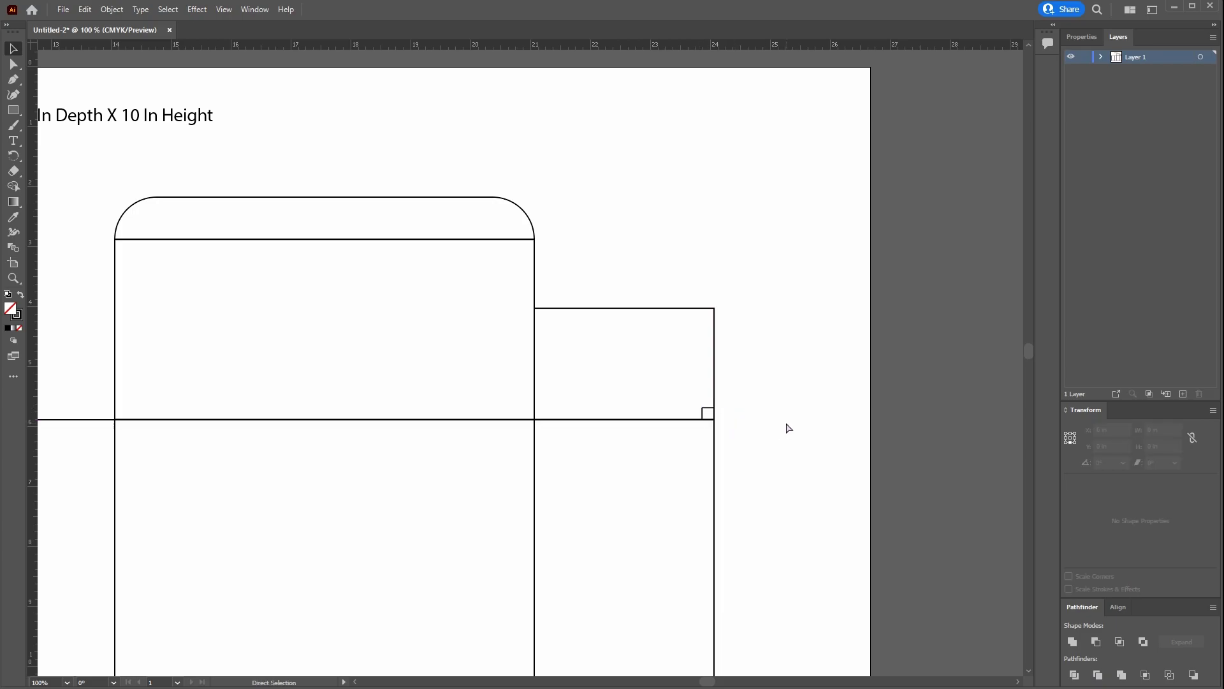
{"action": "key", "text": "ctrl+equal"}
{"action": "key", "text": "ctrl+equal"}
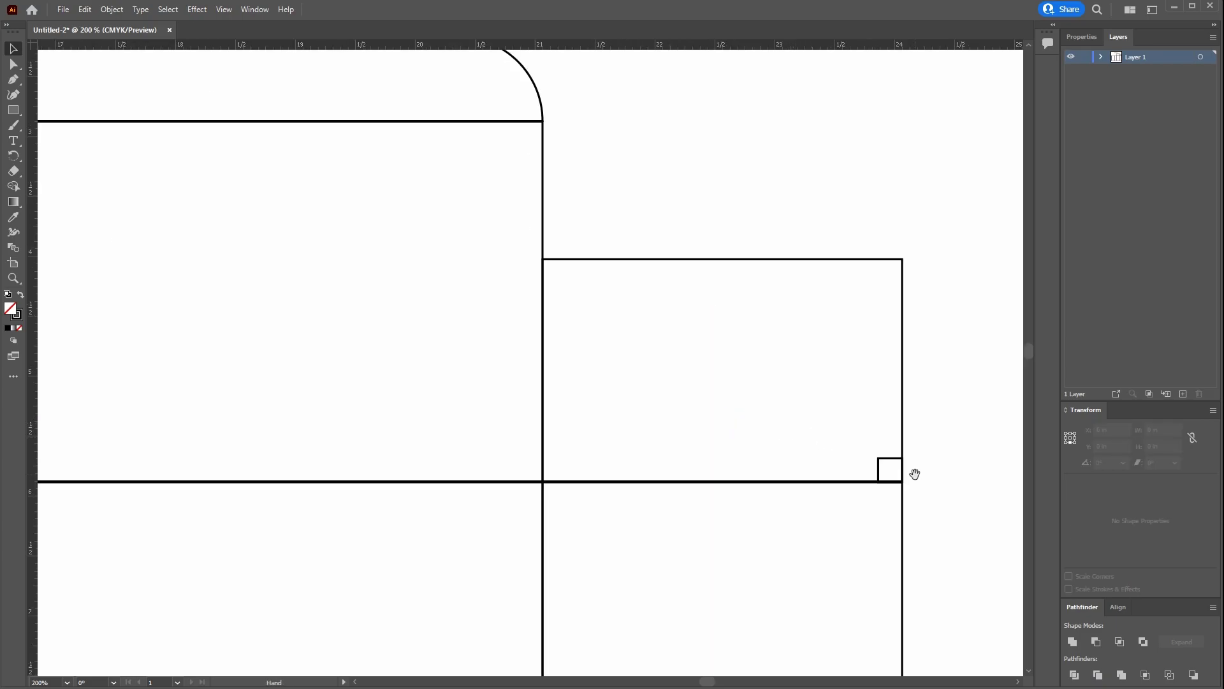
{"action": "left_click_drag", "start_coordinate": [915, 473], "coordinate": [787, 412]}
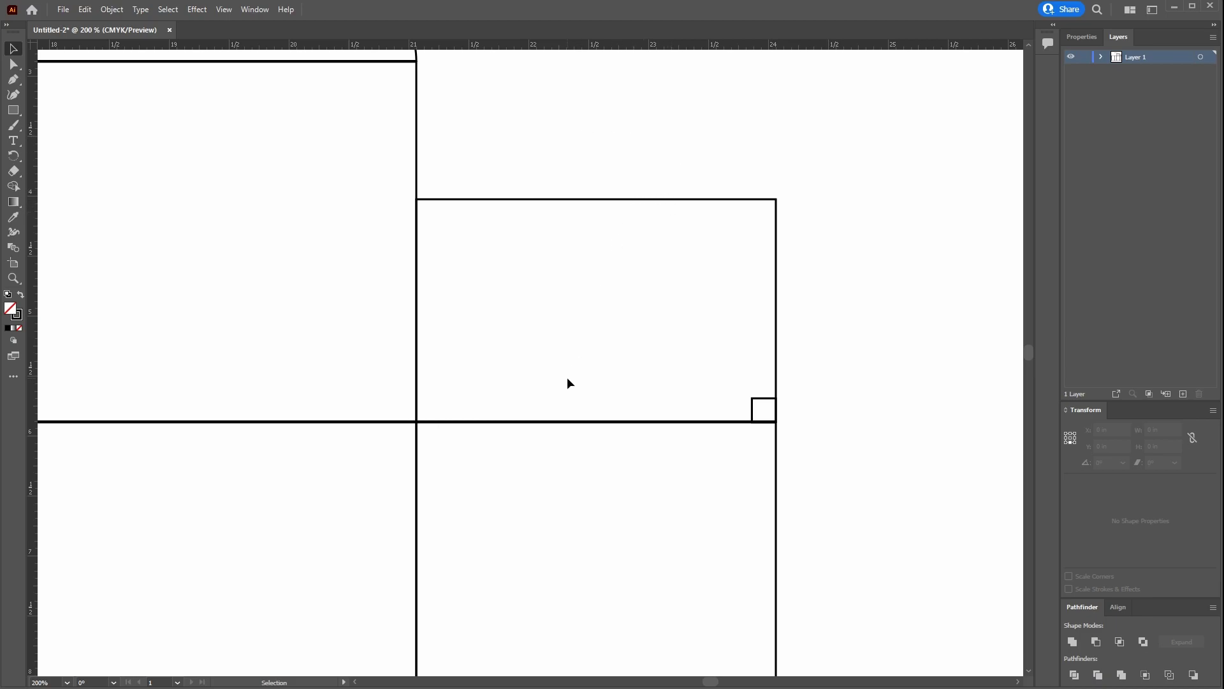
{"action": "key", "text": "ctrl+minus"}
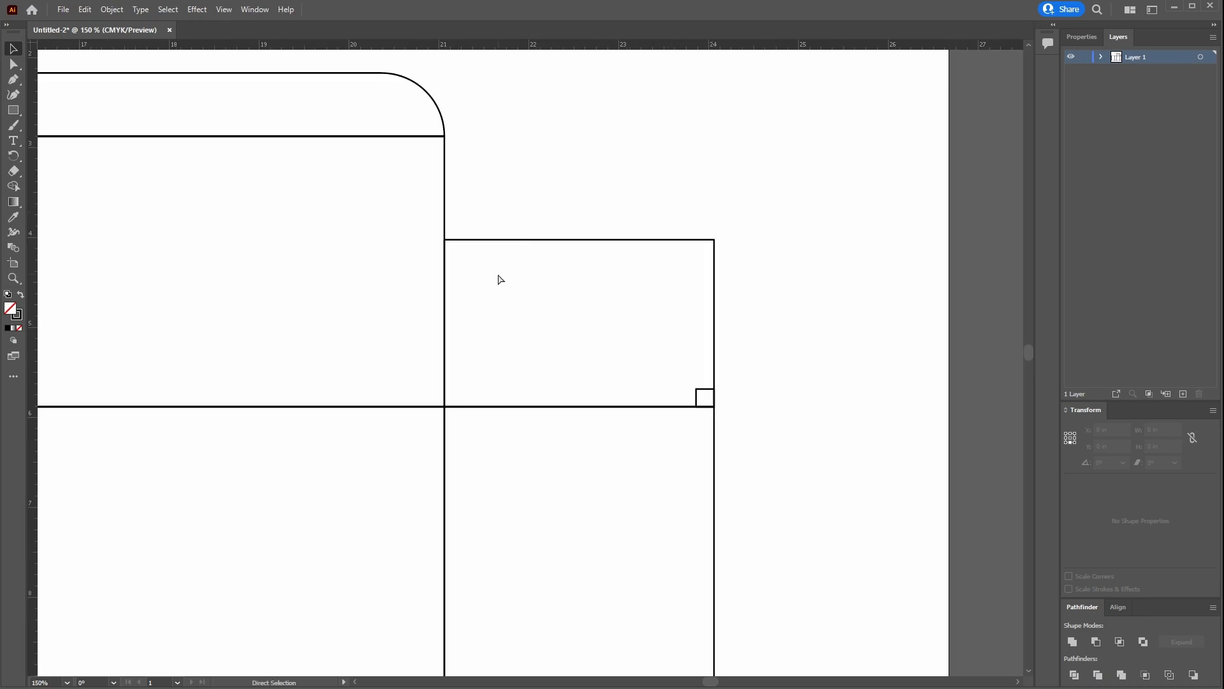
{"action": "key", "text": "ctrl+minus"}
{"action": "scroll", "coordinate": [428, 224], "scroll_direction": "up", "scroll_amount": 1}
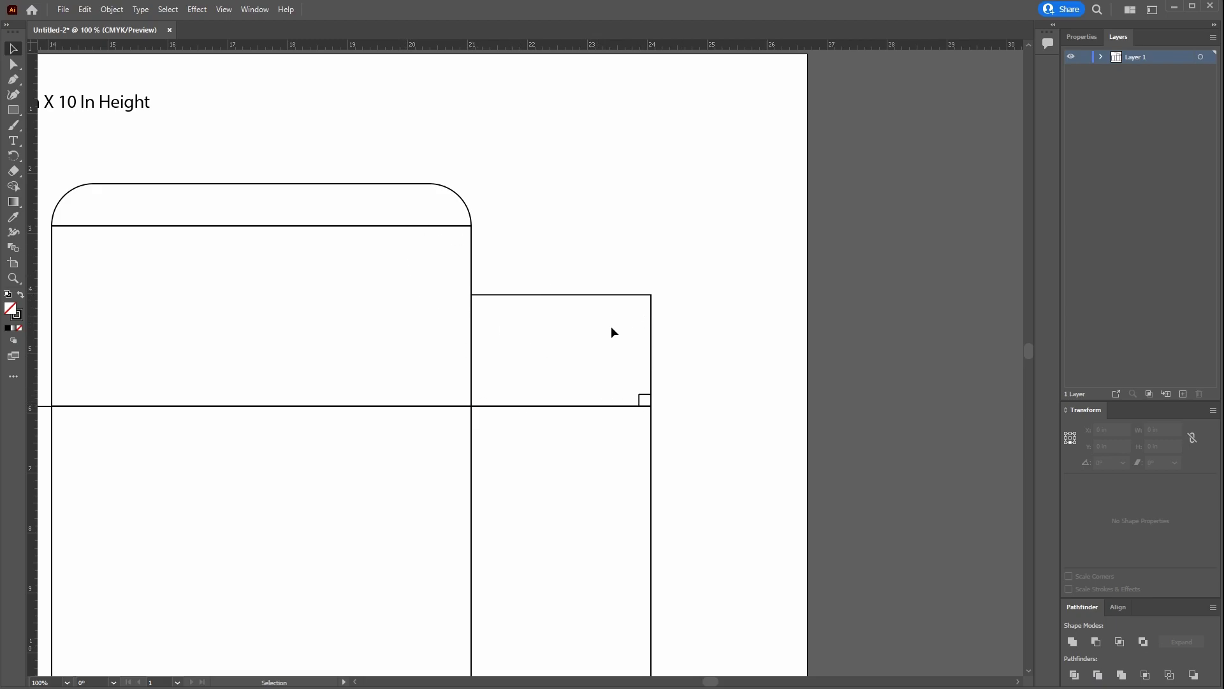
{"action": "key", "text": "ctrl+plus"}
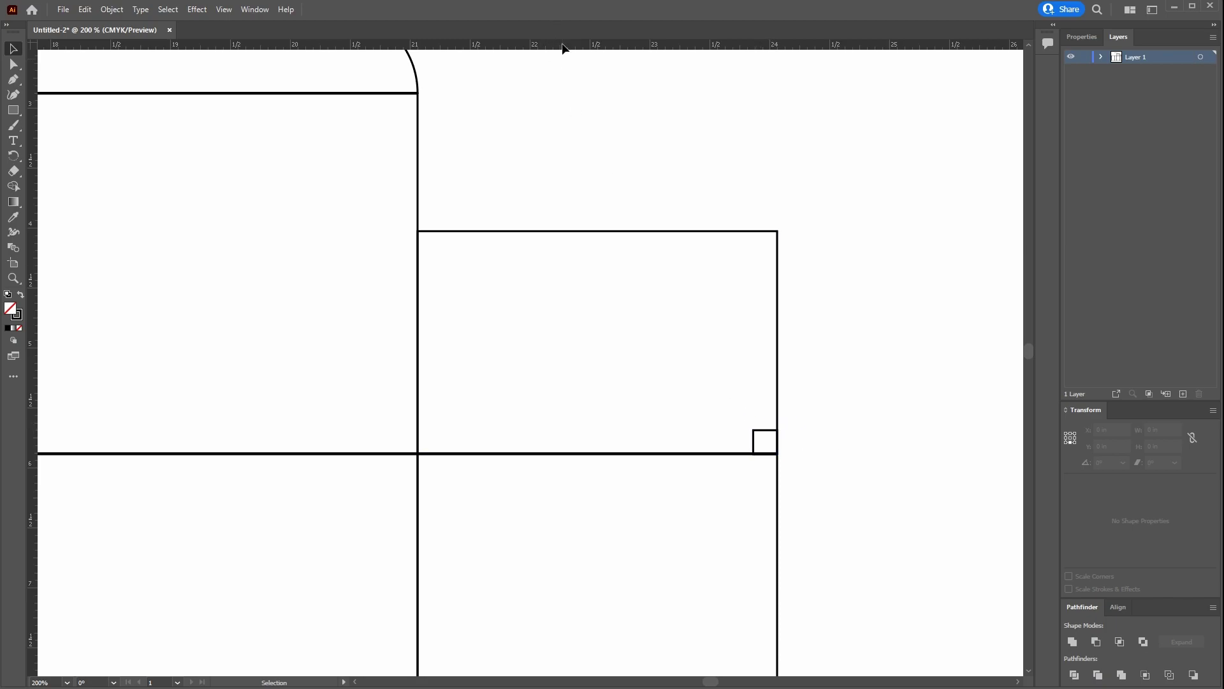
Add a horizontal guide along the corner square's top edge, keeping its 0.2 in height.
{"action": "mouse_move", "coordinate": [565, 44]}
{"action": "left_mouse_down"}
{"action": "mouse_move", "coordinate": [600, 361]}
{"action": "mouse_move", "coordinate": [680, 431]}
{"action": "left_mouse_up"}
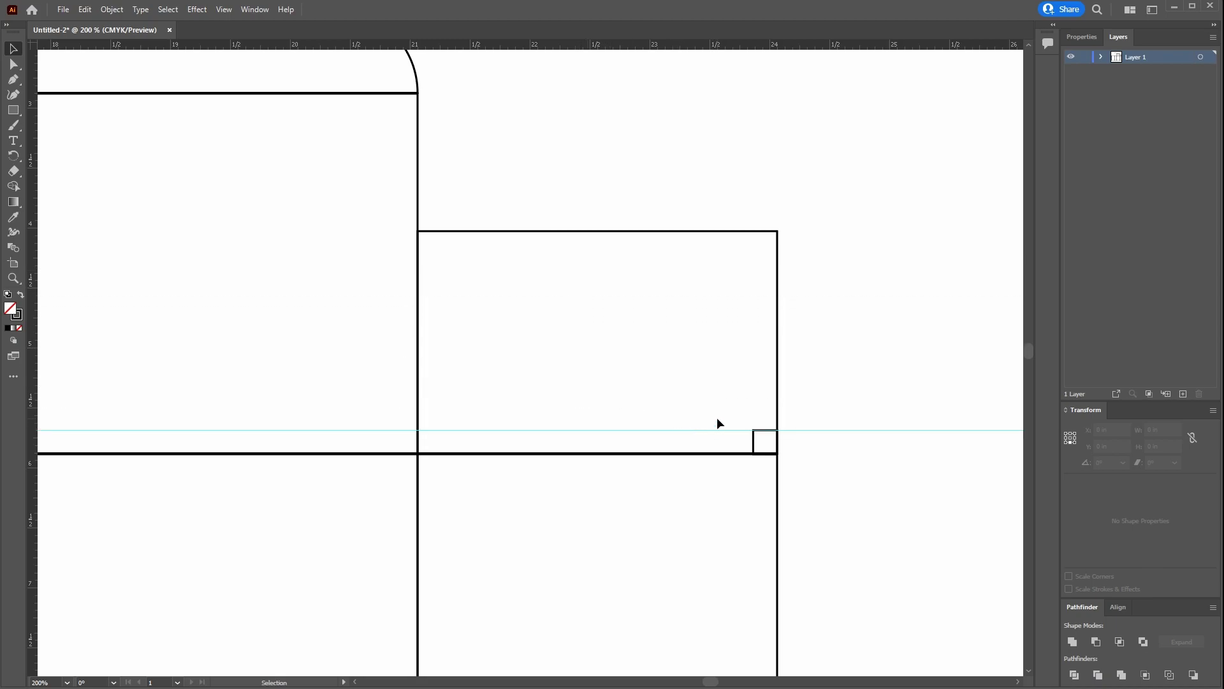
{"action": "left_click", "coordinate": [764, 432]}
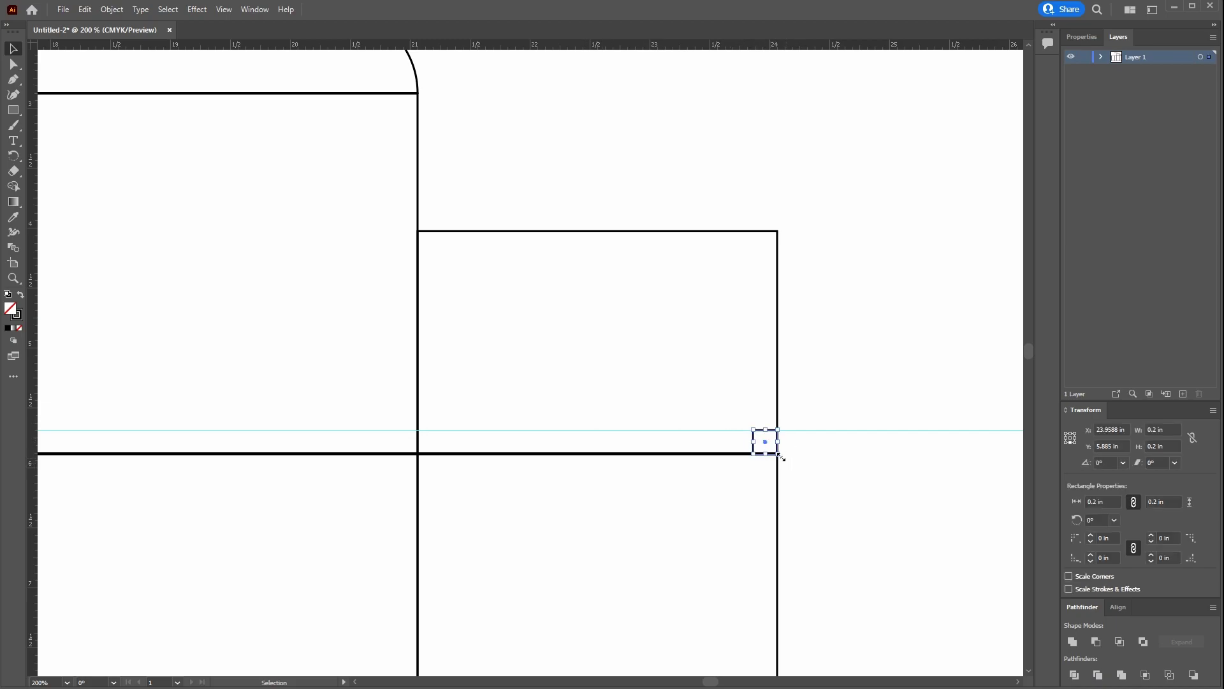
{"action": "left_click", "coordinate": [1171, 446]}
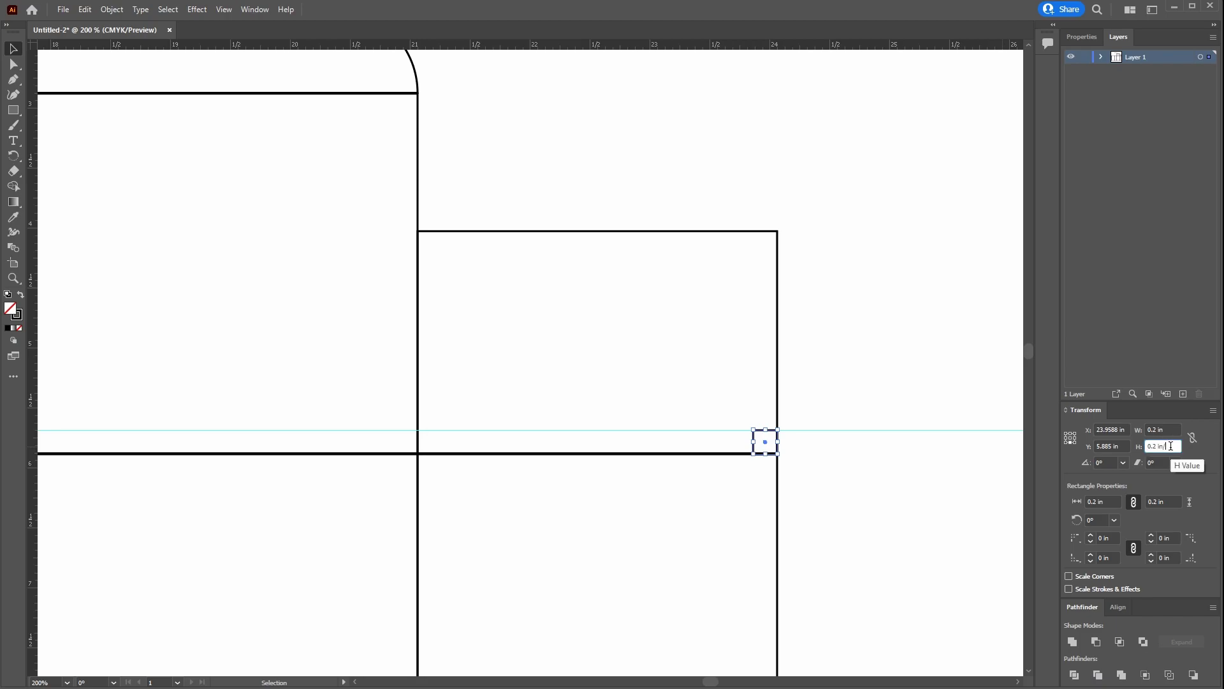
{"action": "type", "text": "0.1"}
{"action": "key", "text": "BackSpace"}
{"action": "key", "text": "BackSpace"}
{"action": "key", "text": "Return"}
{"action": "left_click", "coordinate": [862, 489]}
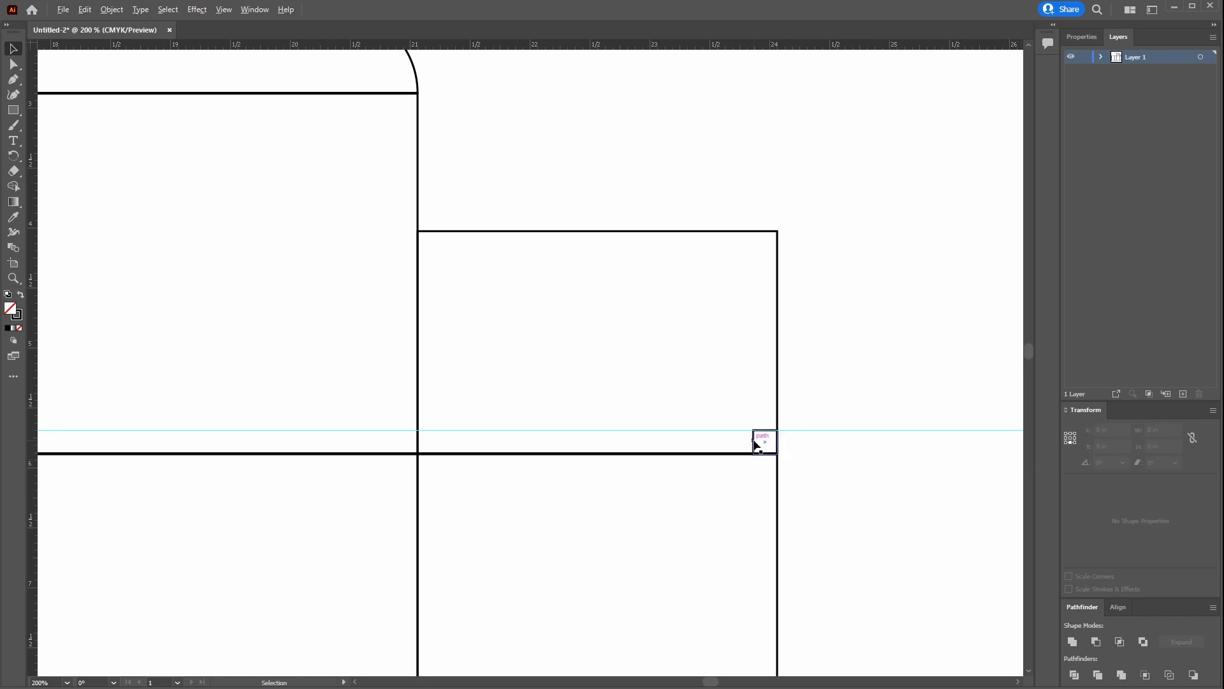
Copy the small square to the panel's left corner and set its height to 0.1 in.
{"action": "left_click_drag", "start_coordinate": [755, 441], "coordinate": [419, 441]}
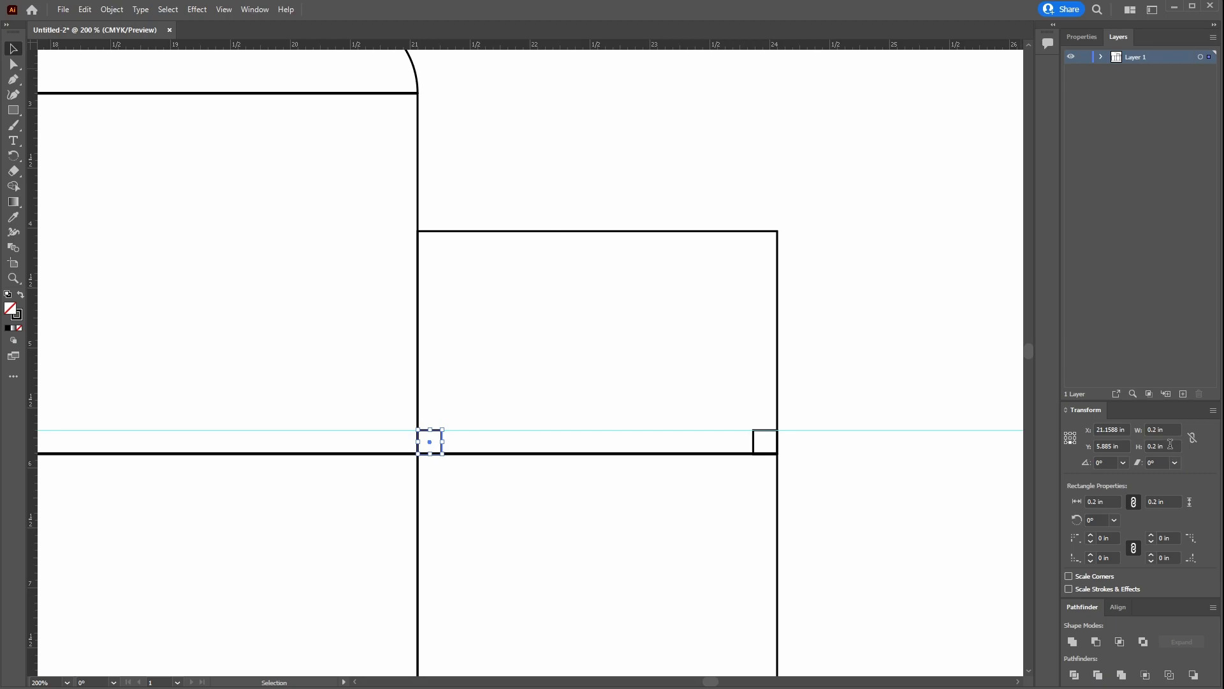
{"action": "double_click", "coordinate": [1170, 444]}
{"action": "type", "text": "0.1"}
{"action": "key", "text": "Return"}
{"action": "left_click", "coordinate": [821, 358]}
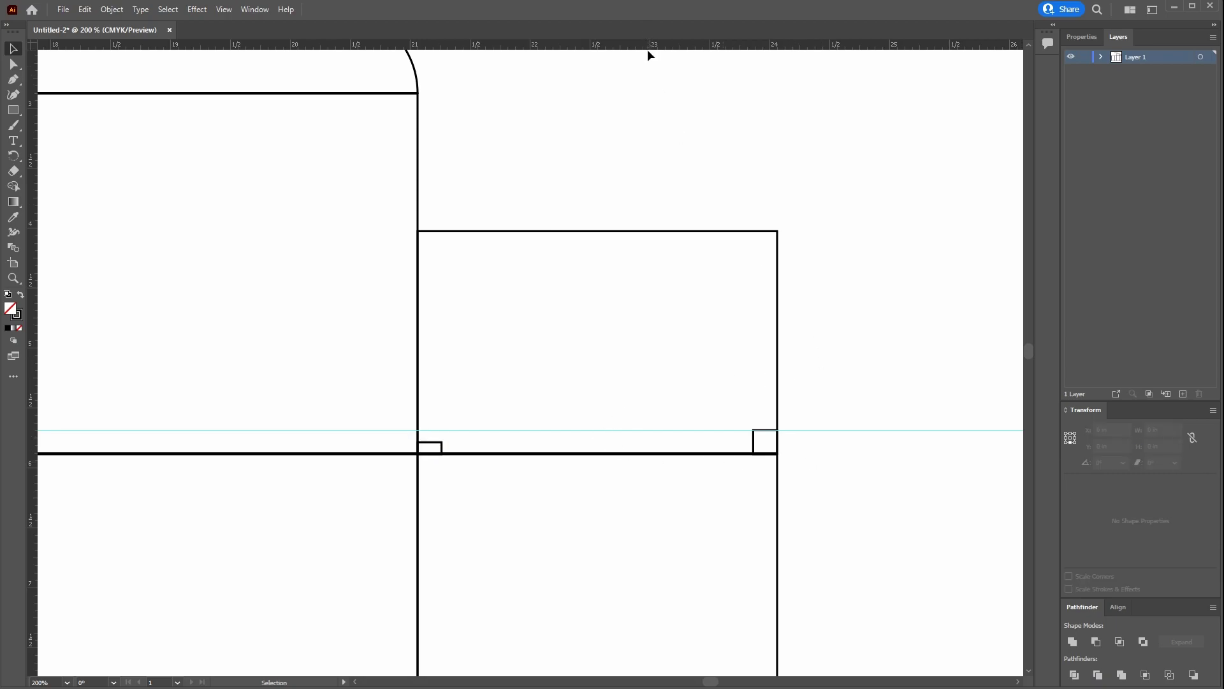
Place two more horizontal guides on the small rectangle's edge and the corner square's top.
{"action": "left_click_drag", "start_coordinate": [648, 46], "coordinate": [612, 447]}
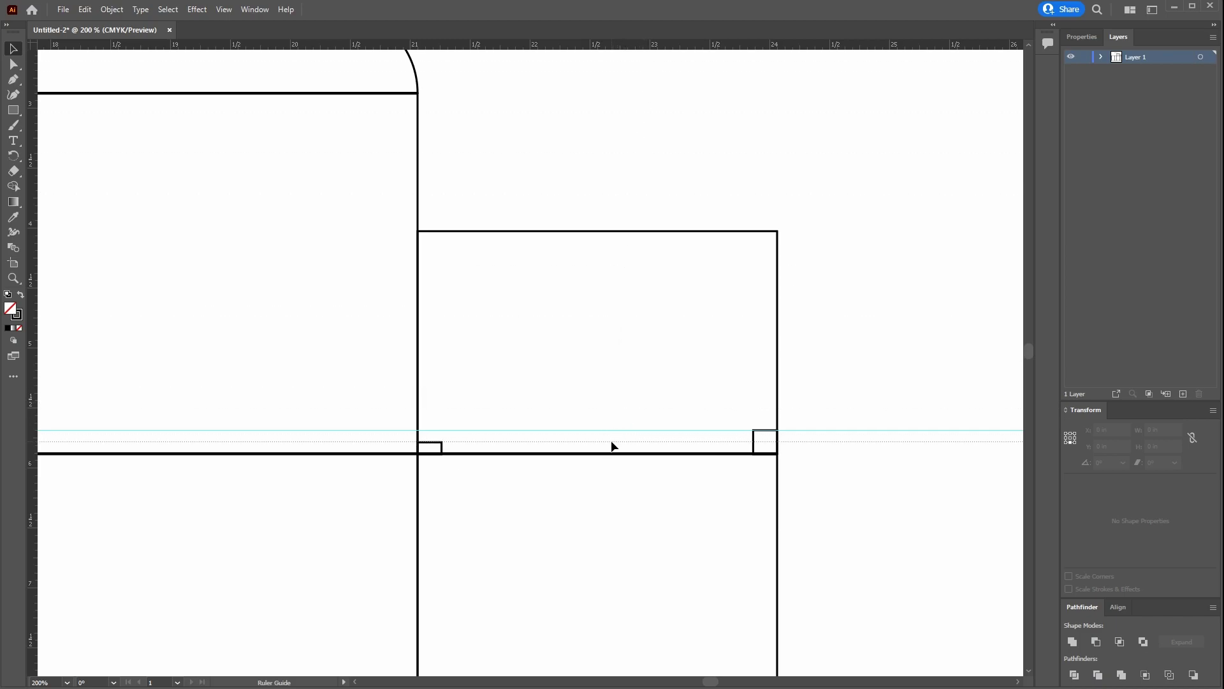
{"action": "left_click_drag", "start_coordinate": [445, 446], "coordinate": [778, 428]}
{"action": "mouse_move", "coordinate": [716, 46]}
{"action": "left_mouse_down"}
{"action": "mouse_move", "coordinate": [737, 411]}
{"action": "mouse_move", "coordinate": [755, 448]}
{"action": "mouse_move", "coordinate": [445, 448]}
{"action": "left_mouse_up"}
{"action": "left_click", "coordinate": [752, 423]}
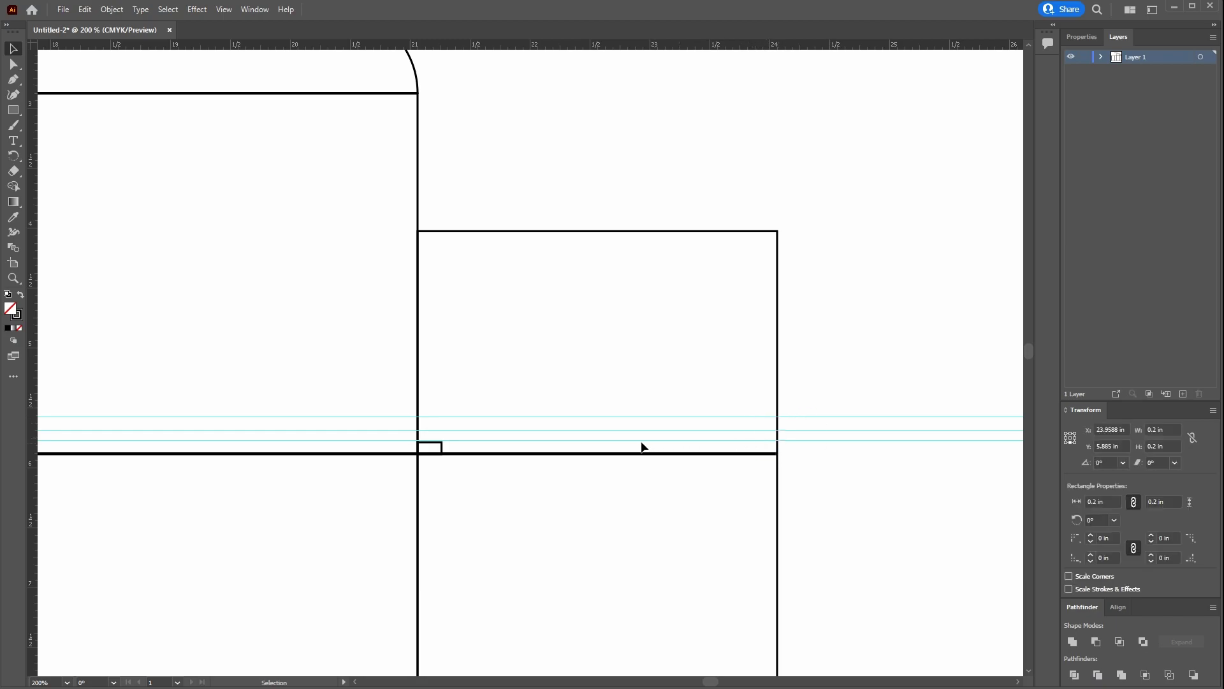
{"action": "left_click", "coordinate": [516, 456]}
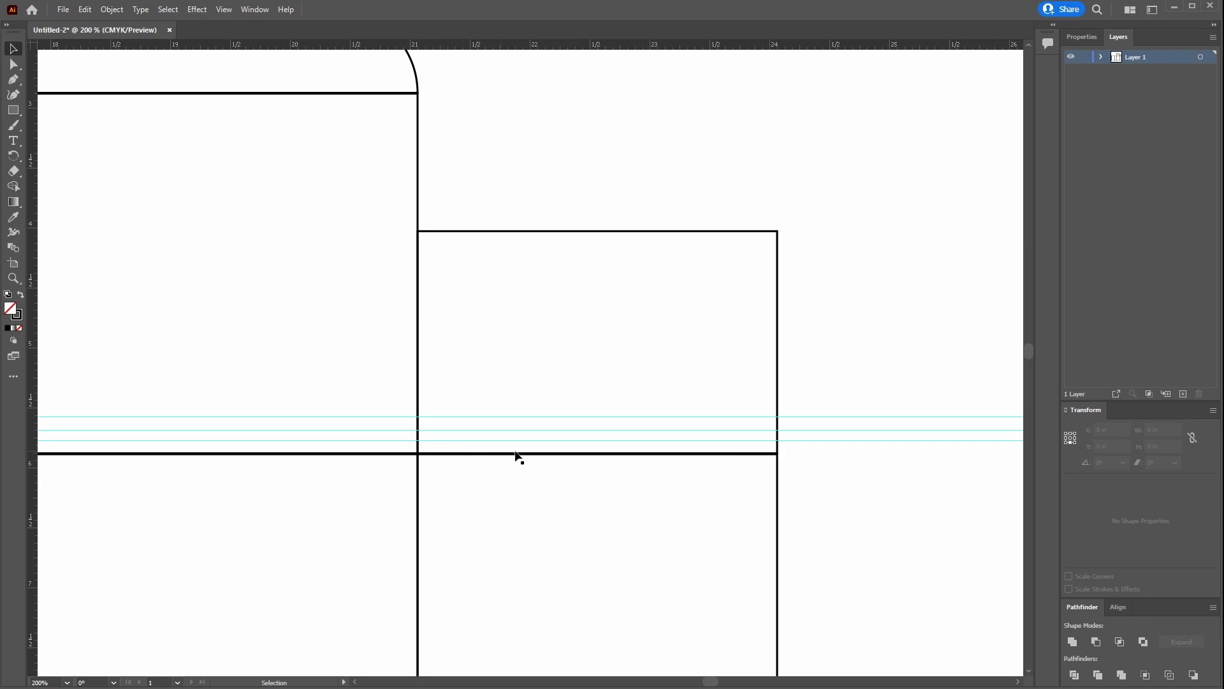
Hide the rulers and lock all the guides in place.
{"action": "left_click_drag", "start_coordinate": [834, 392], "coordinate": [880, 470]}
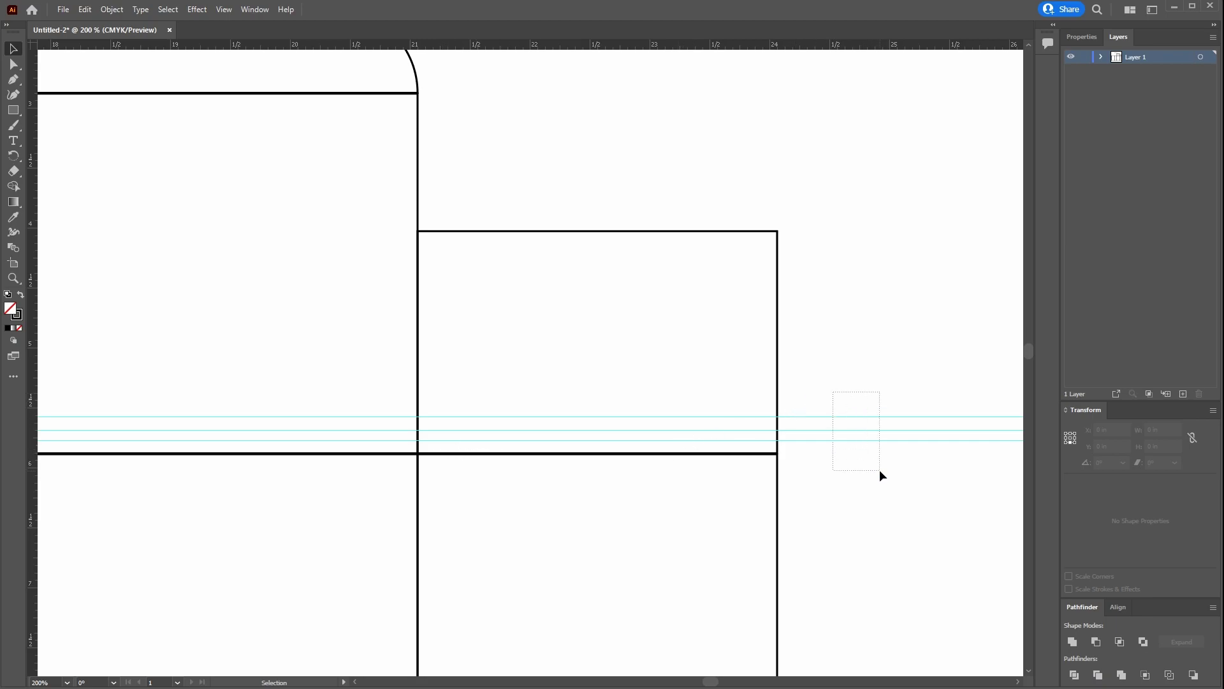
{"action": "right_click", "coordinate": [865, 430]}
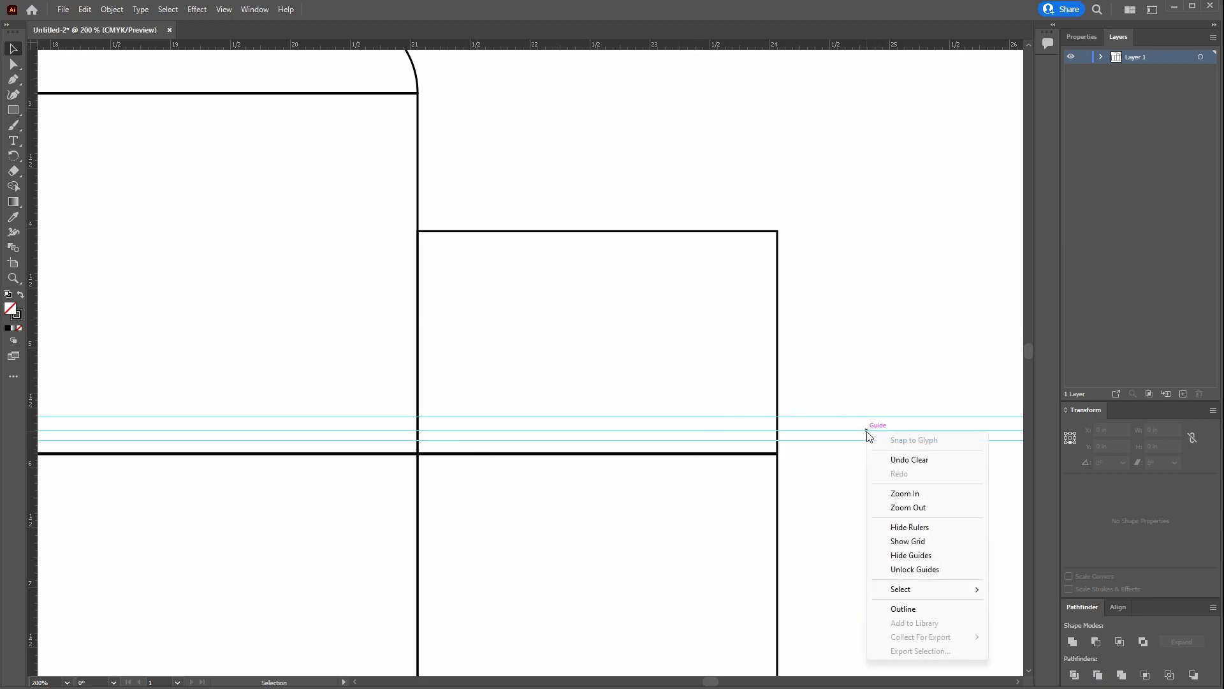
{"action": "left_click", "coordinate": [915, 568]}
{"action": "right_click", "coordinate": [893, 503]}
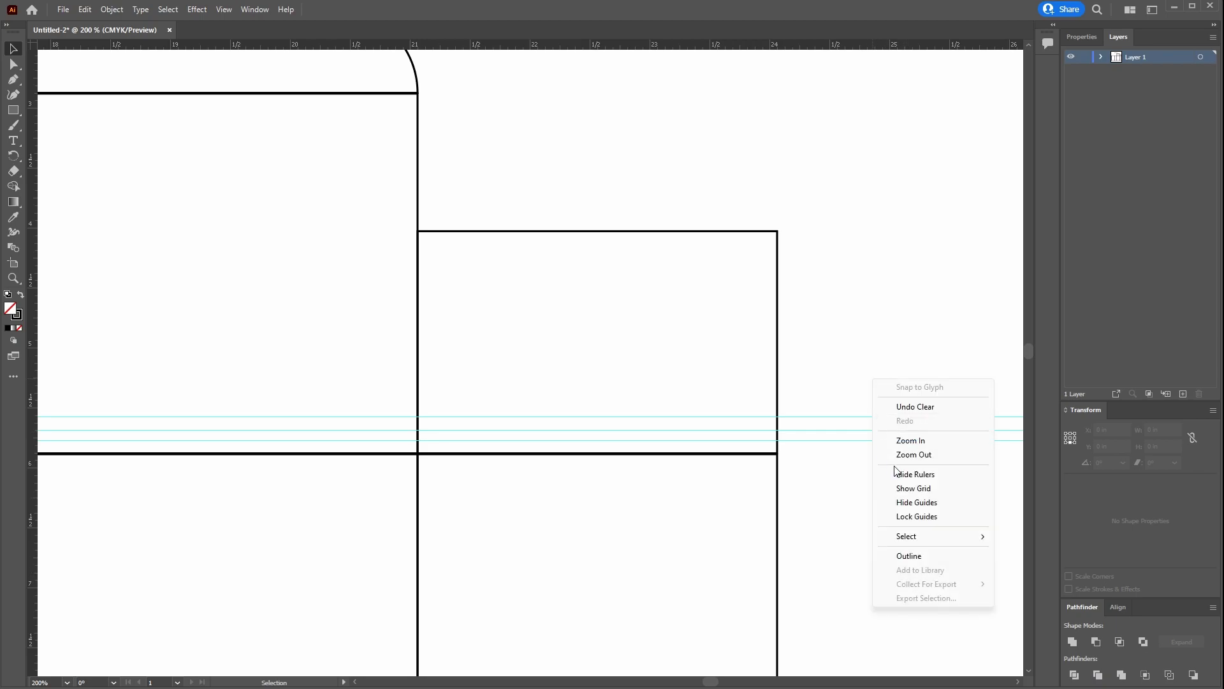
{"action": "left_click", "coordinate": [896, 473]}
{"action": "left_click_drag", "start_coordinate": [860, 377], "coordinate": [906, 477]}
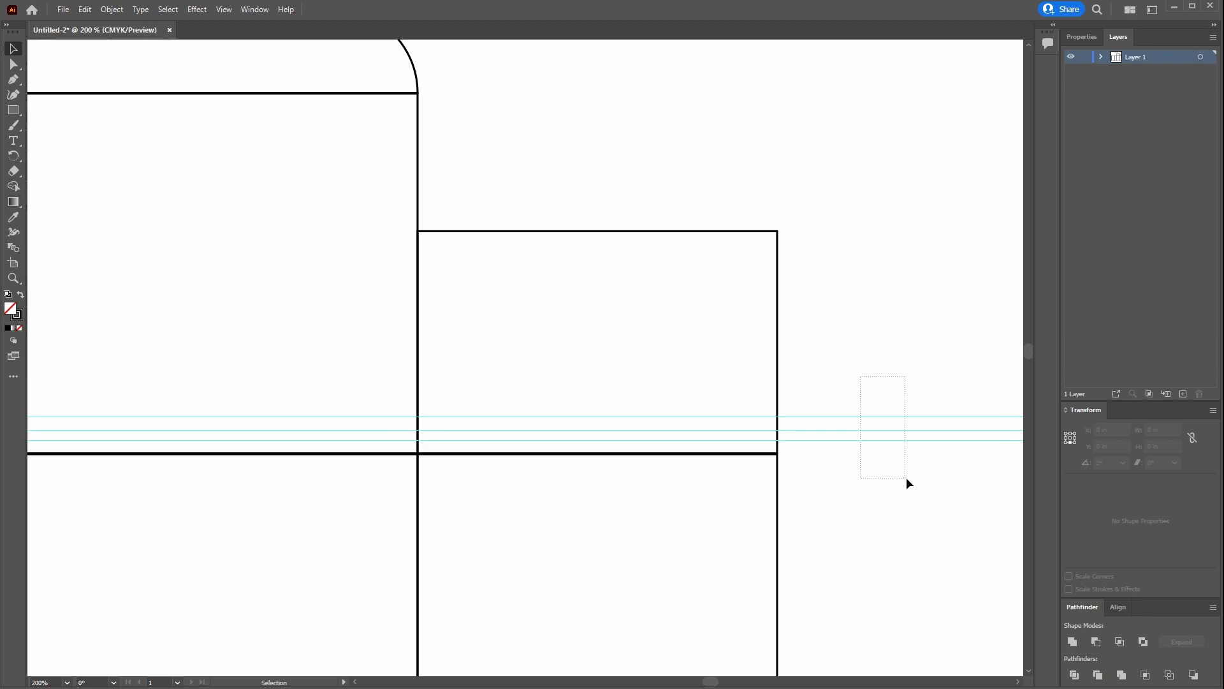
{"action": "right_click", "coordinate": [884, 431]}
{"action": "left_click", "coordinate": [912, 547]}
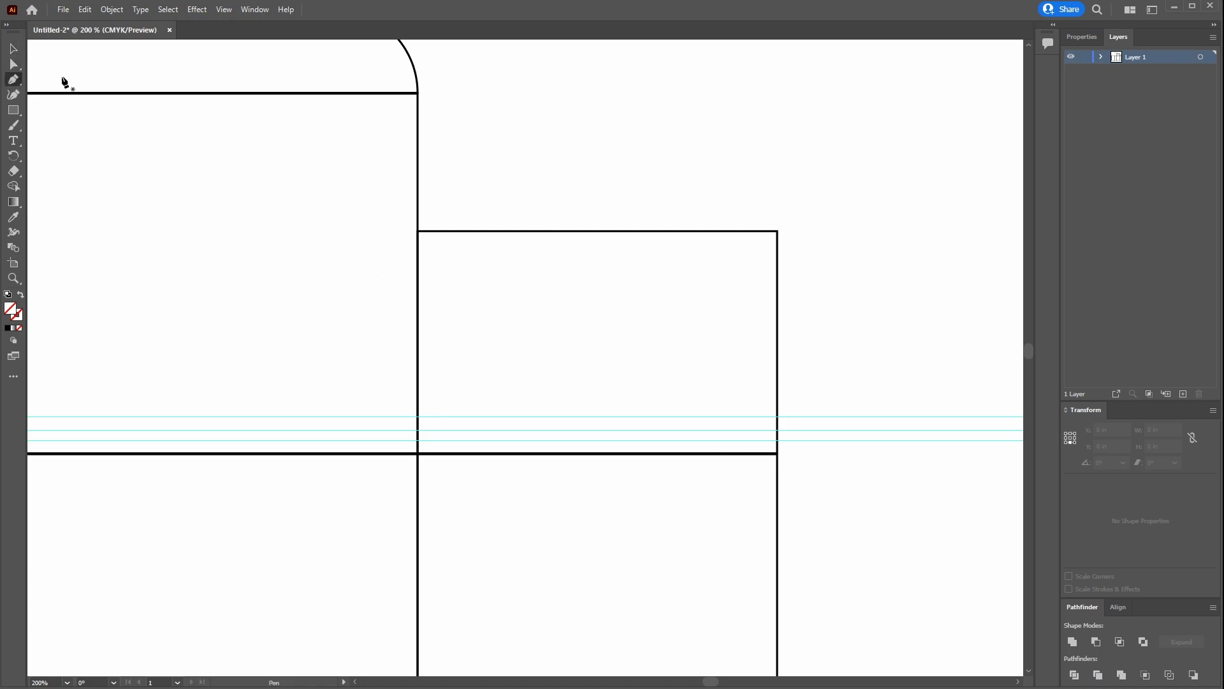
Add an anchor point where the lowest guide crosses the panel's left edge.
{"action": "left_click", "coordinate": [13, 48]}
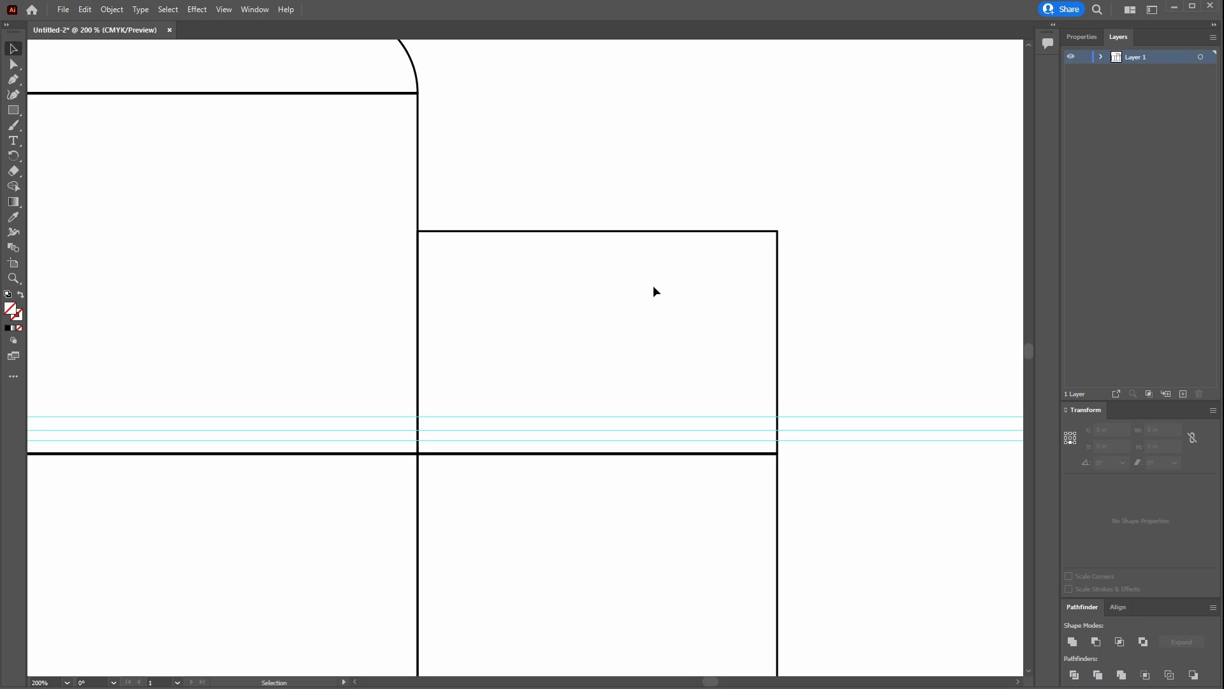
{"action": "left_click", "coordinate": [660, 234]}
{"action": "key", "text": "ctrl+="}
{"action": "key", "text": "ctrl+="}
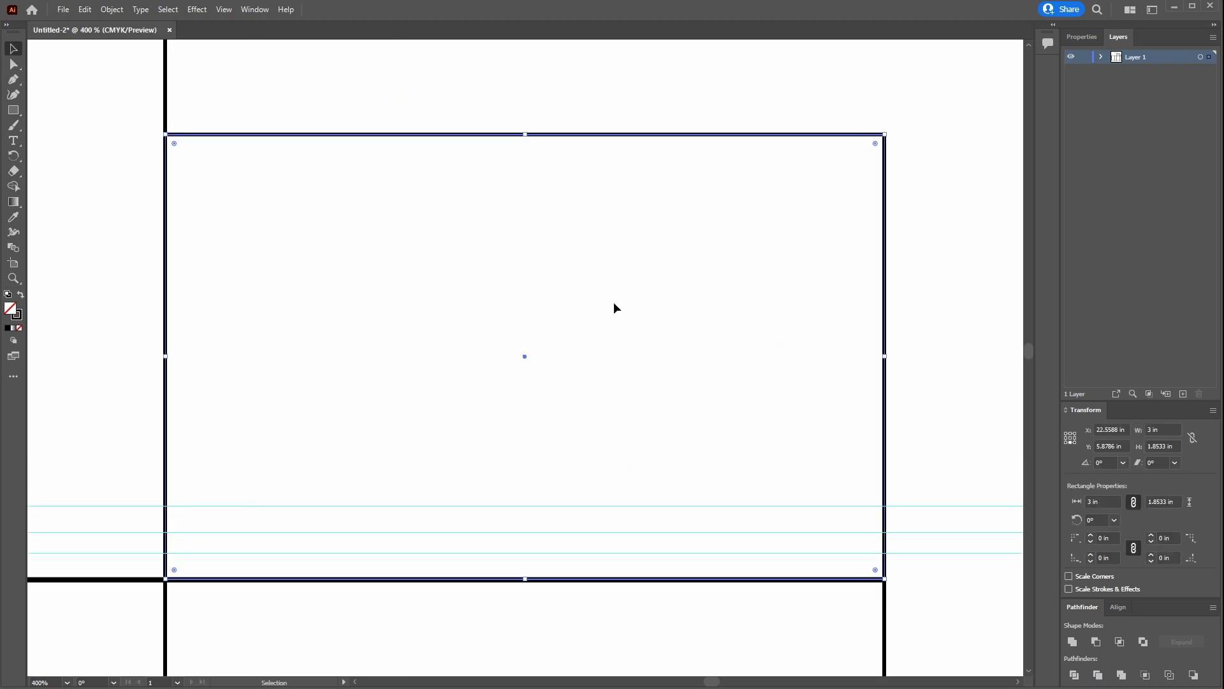
{"action": "key", "text": "a"}
{"action": "scroll", "coordinate": [702, 261], "scroll_direction": "down", "scroll_amount": 3}
{"action": "scroll", "coordinate": [702, 262], "scroll_direction": "left", "scroll_amount": 5}
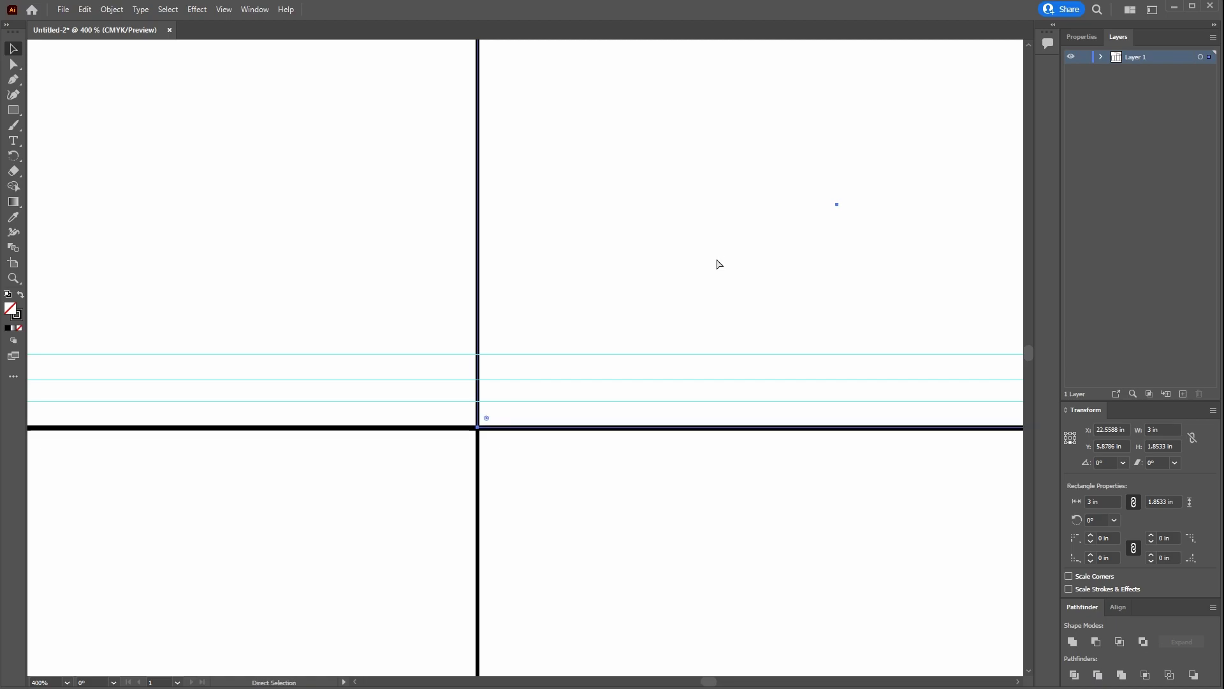
{"action": "key", "text": "ctrl+="}
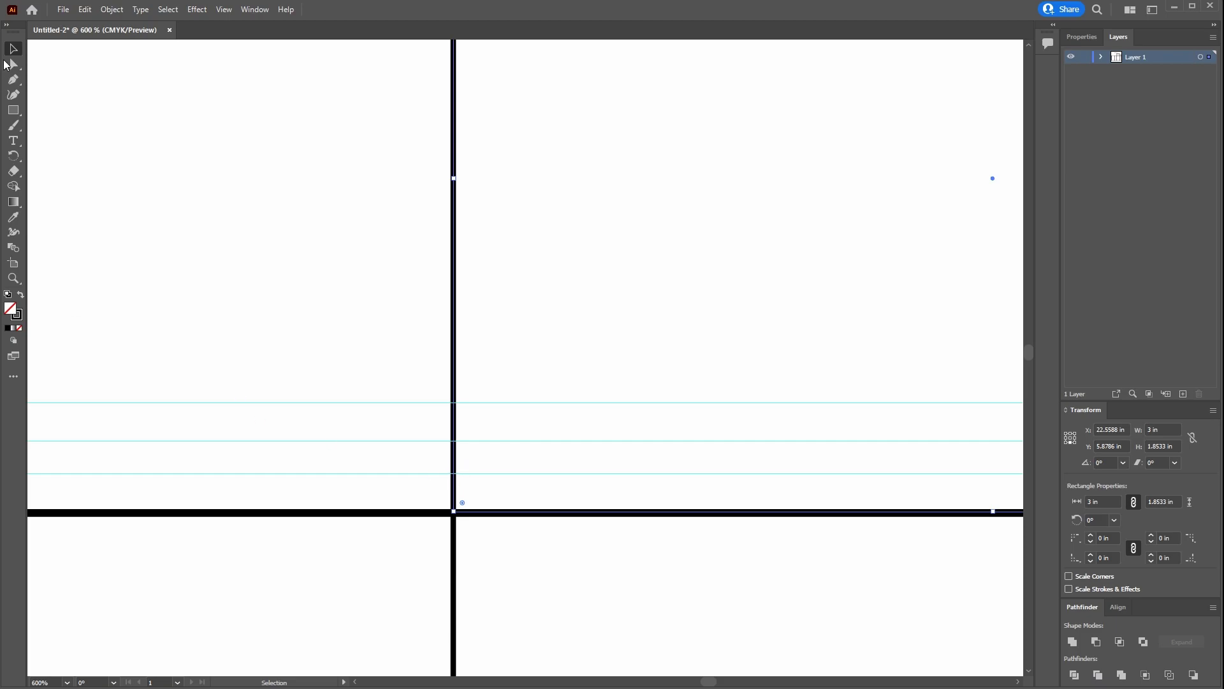
{"action": "left_click", "coordinate": [12, 79]}
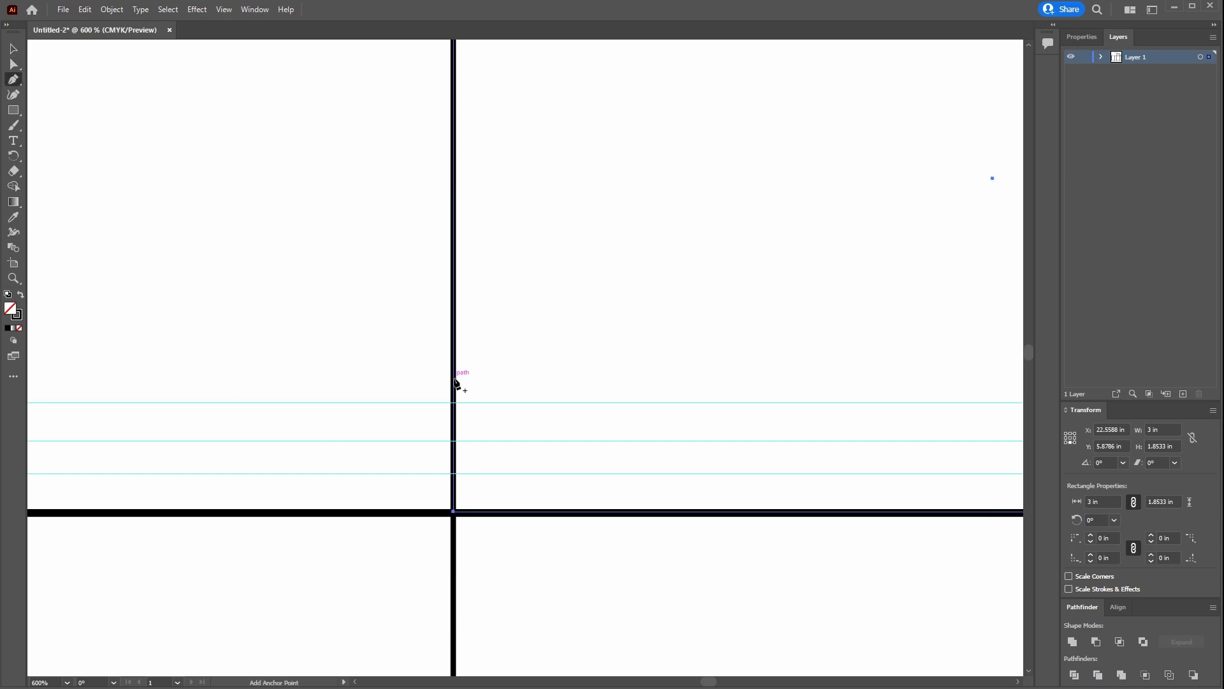
{"action": "left_click", "coordinate": [454, 474]}
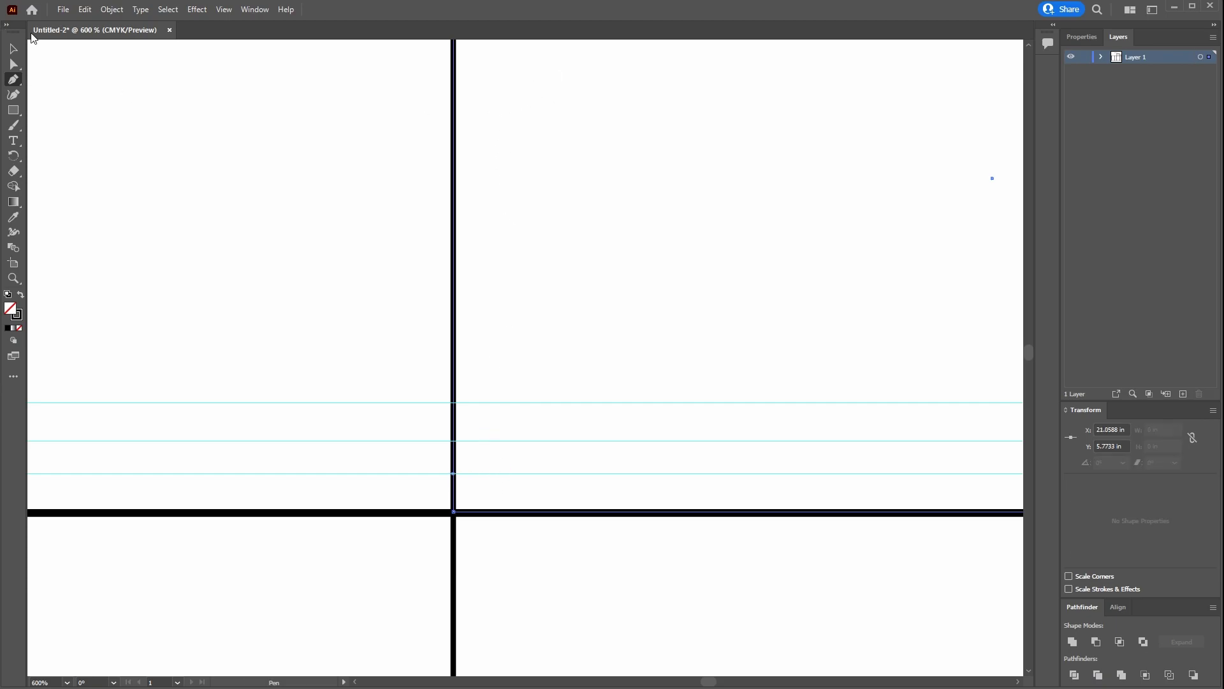
Add a second anchor point where the top guide meets the panel's left edge.
{"action": "left_click", "coordinate": [13, 48]}
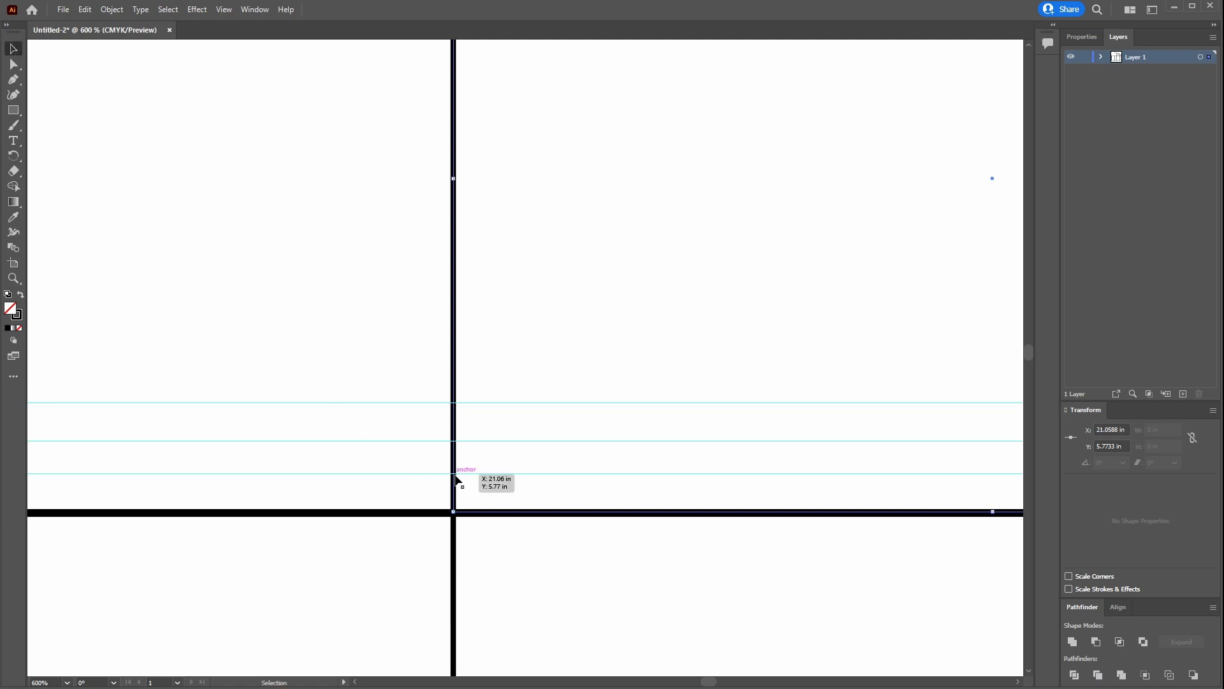
{"action": "scroll", "coordinate": [510, 326], "scroll_direction": "right", "scroll_amount": 5}
{"action": "scroll", "coordinate": [511, 326], "scroll_direction": "down", "scroll_amount": 2}
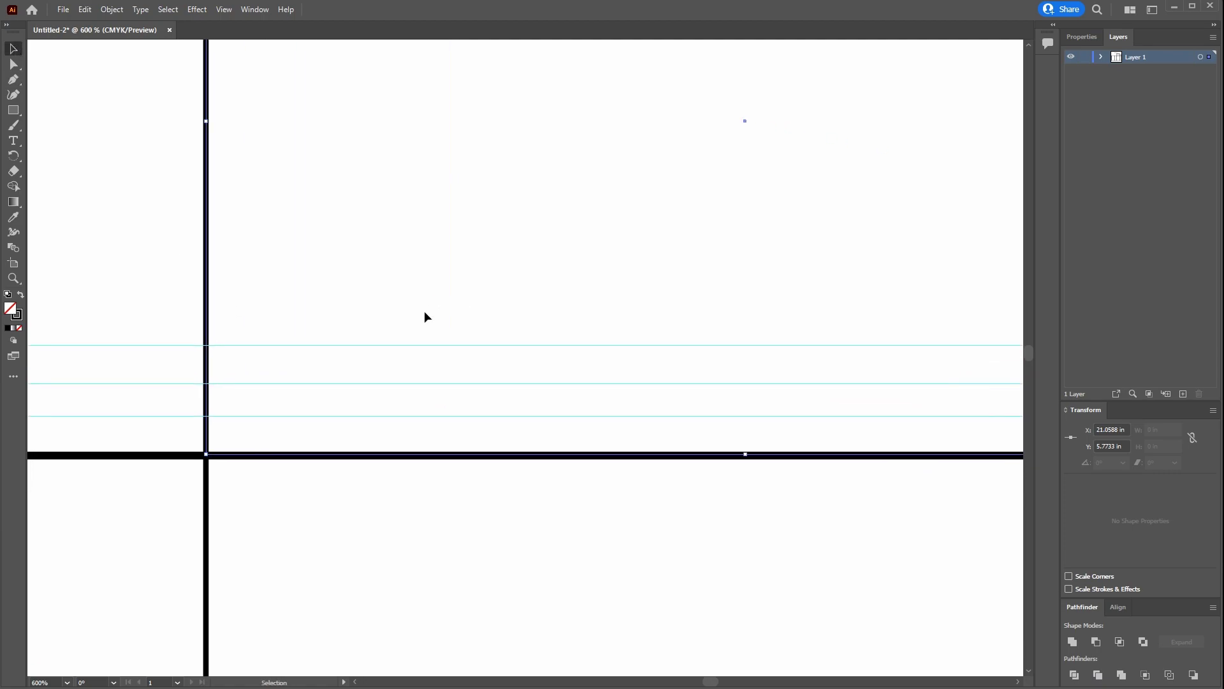
{"action": "key", "text": "ctrl+minus"}
{"action": "key", "text": "ctrl+minus"}
{"action": "key", "text": "ctrl+minus"}
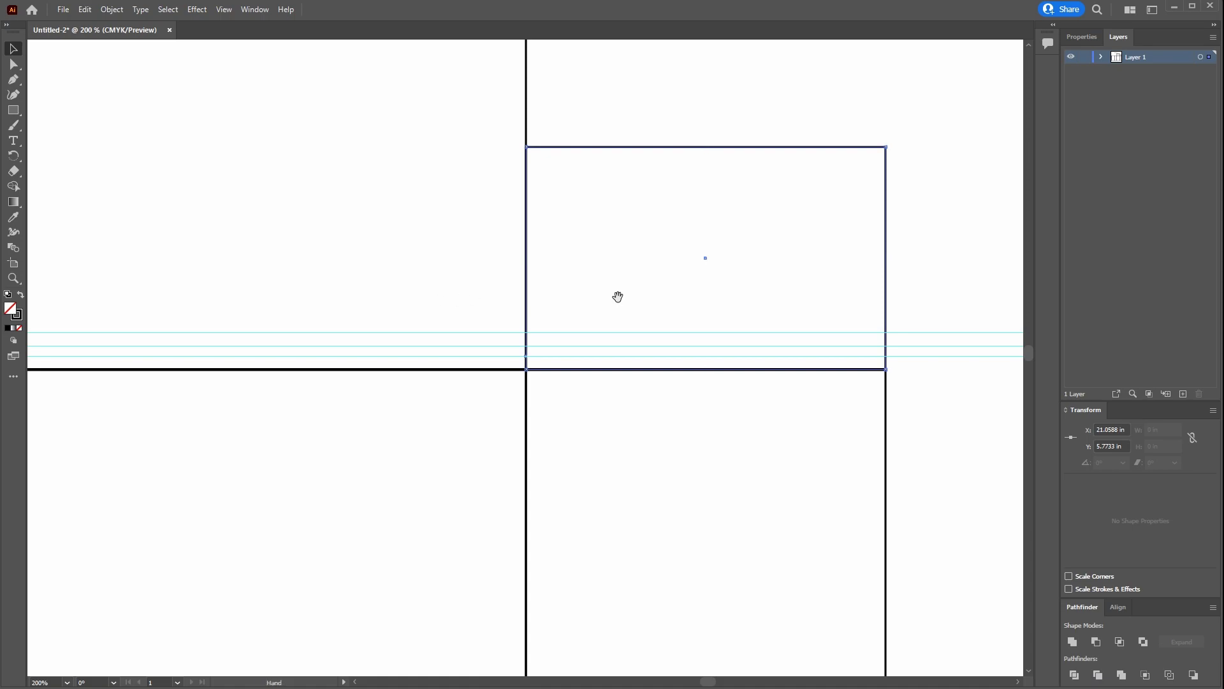
{"action": "key", "text": "ctrl+plus"}
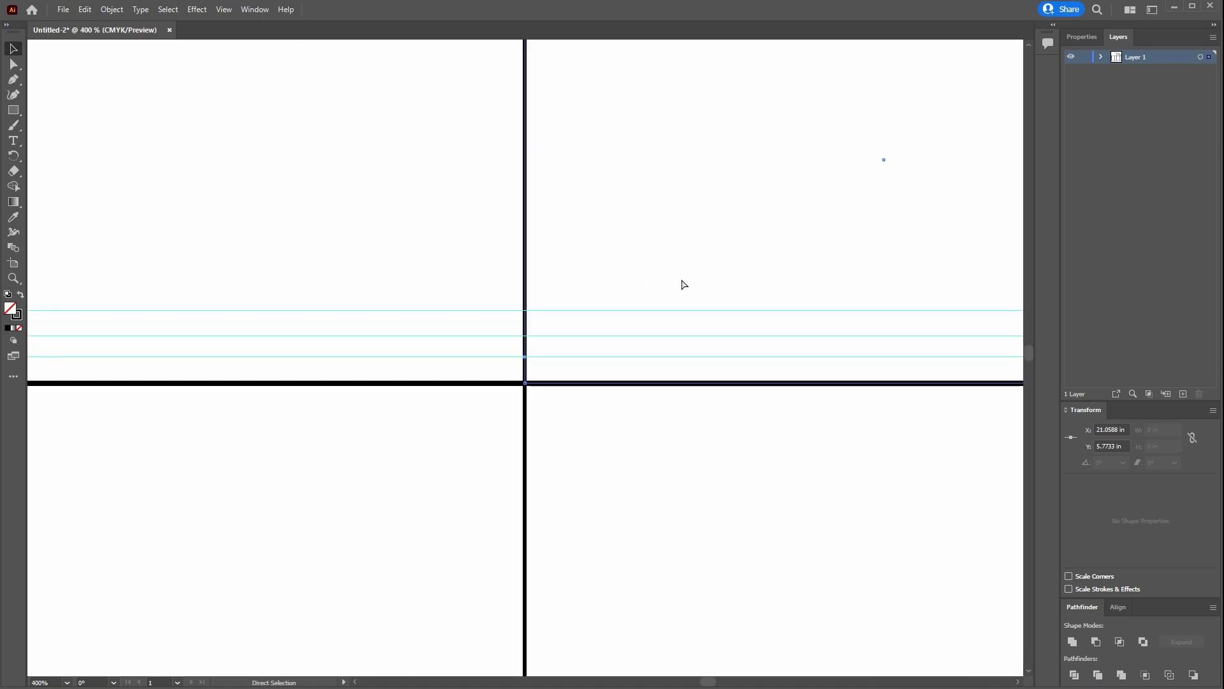
{"action": "left_click_drag", "start_coordinate": [862, 257], "coordinate": [172, 303]}
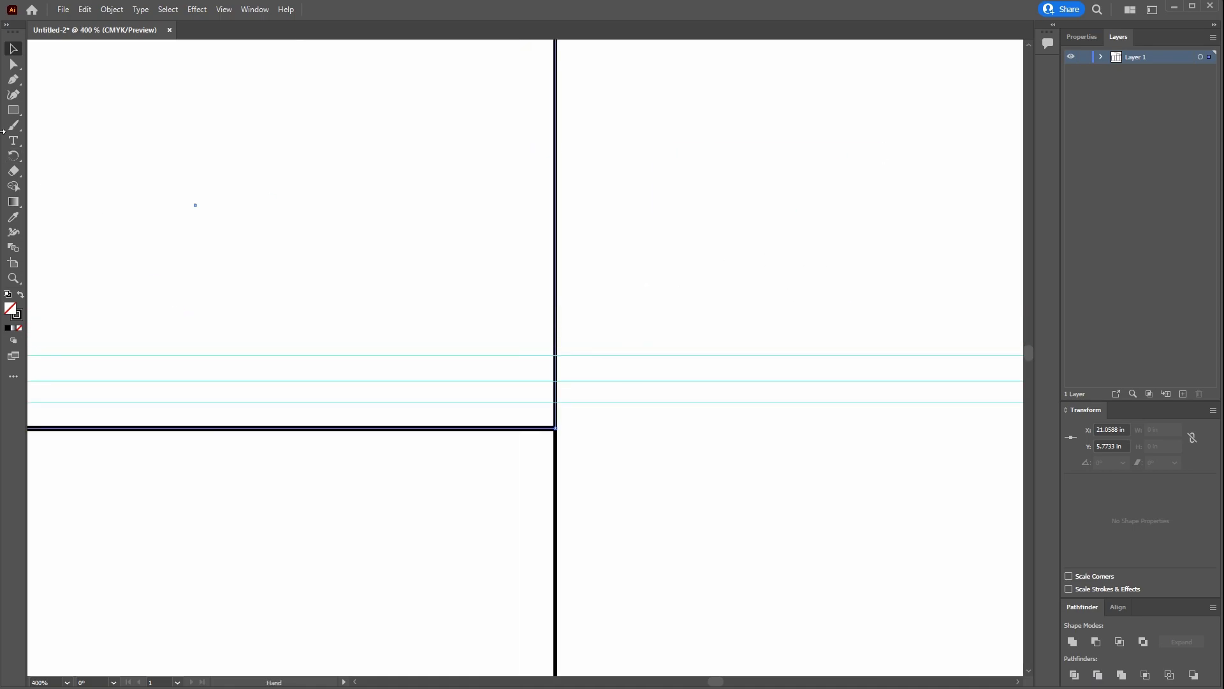
{"action": "left_click", "coordinate": [14, 83]}
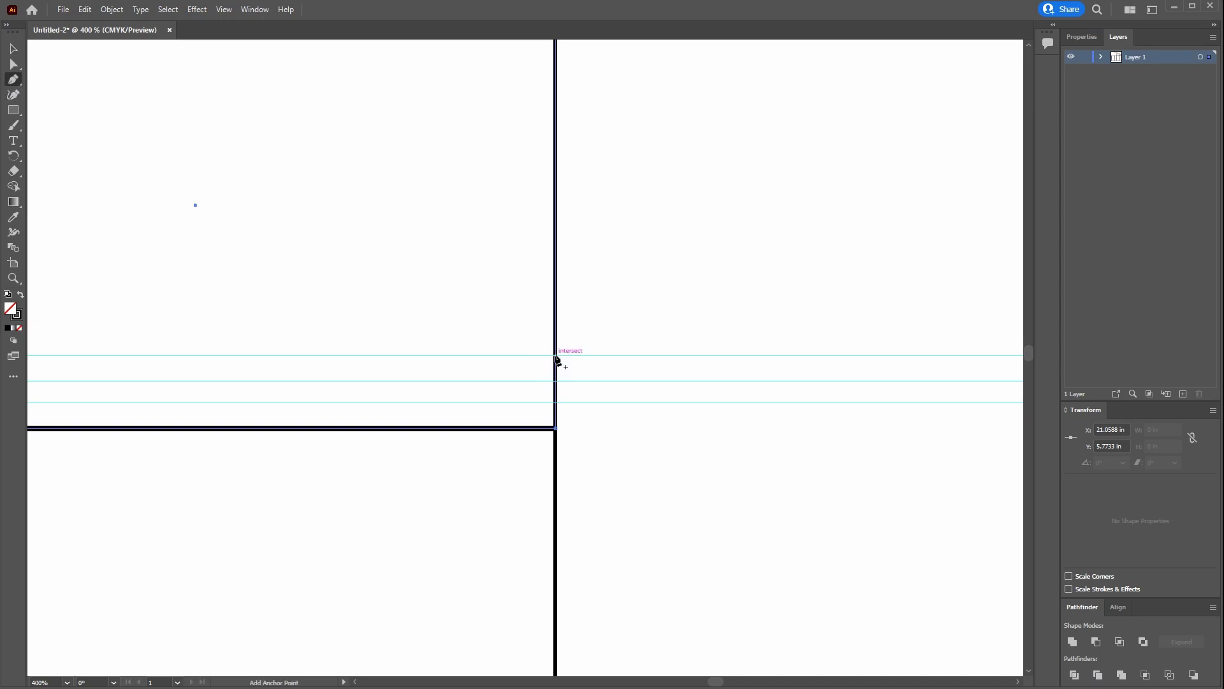
{"action": "left_click", "coordinate": [555, 355]}
{"action": "left_click", "coordinate": [555, 381]}
{"action": "left_click", "coordinate": [16, 50]}
{"action": "left_click_drag", "start_coordinate": [454, 255], "coordinate": [746, 231]}
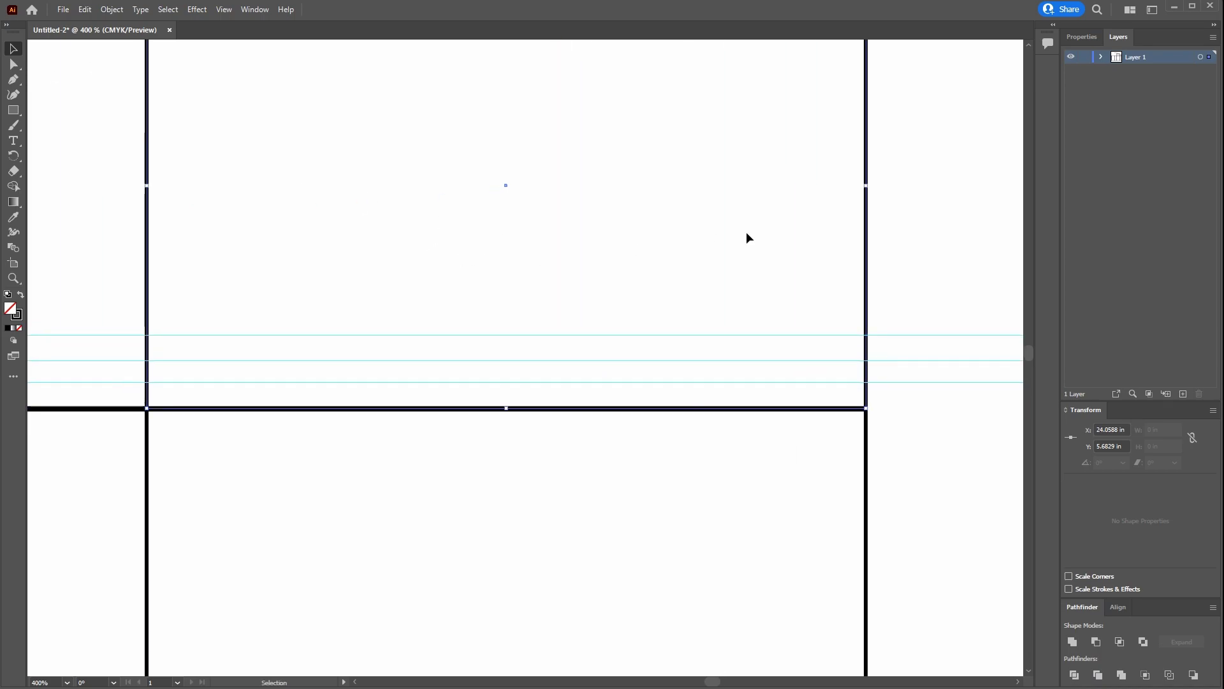
Nudge the new left-edge anchor inward and adjust the panel's top-left corner anchor.
{"action": "left_click", "coordinate": [14, 64]}
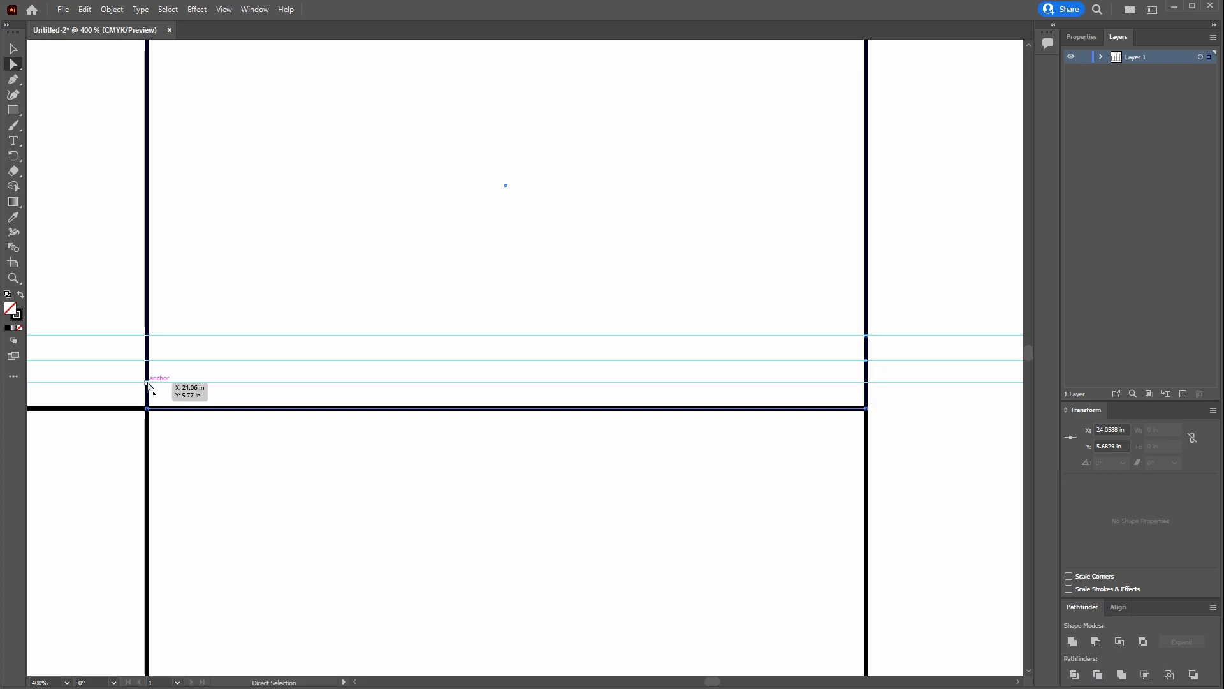
{"action": "left_click", "coordinate": [147, 383]}
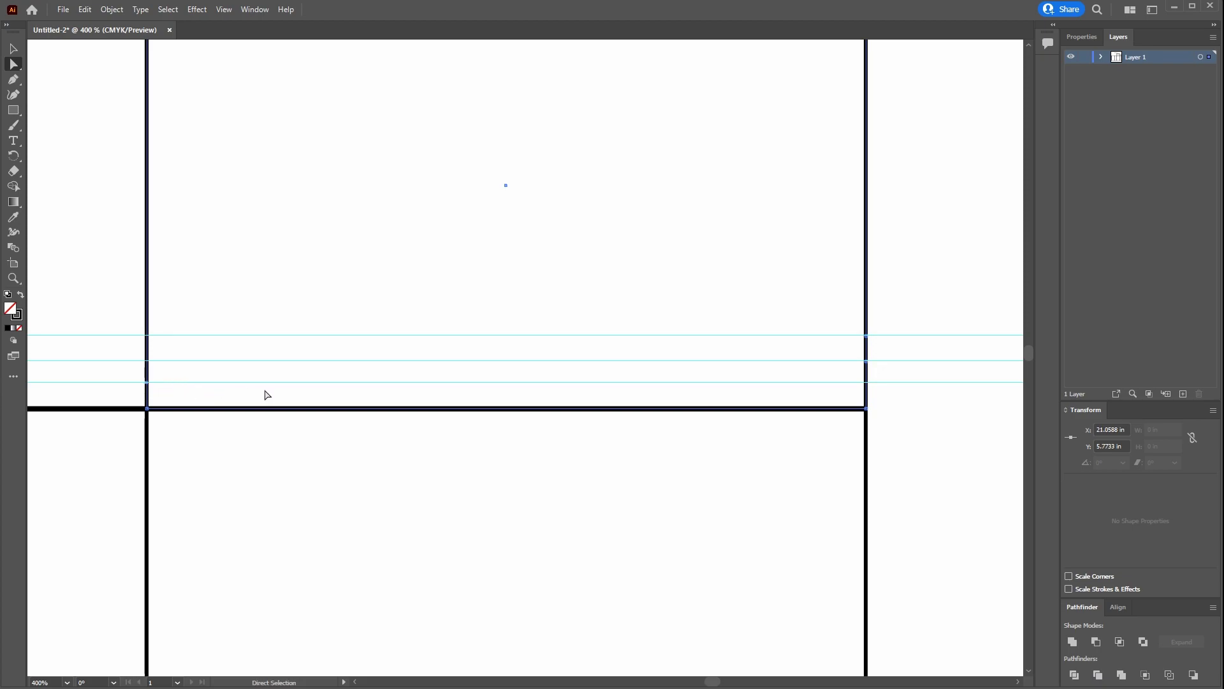
{"action": "key", "text": "shift+Right"}
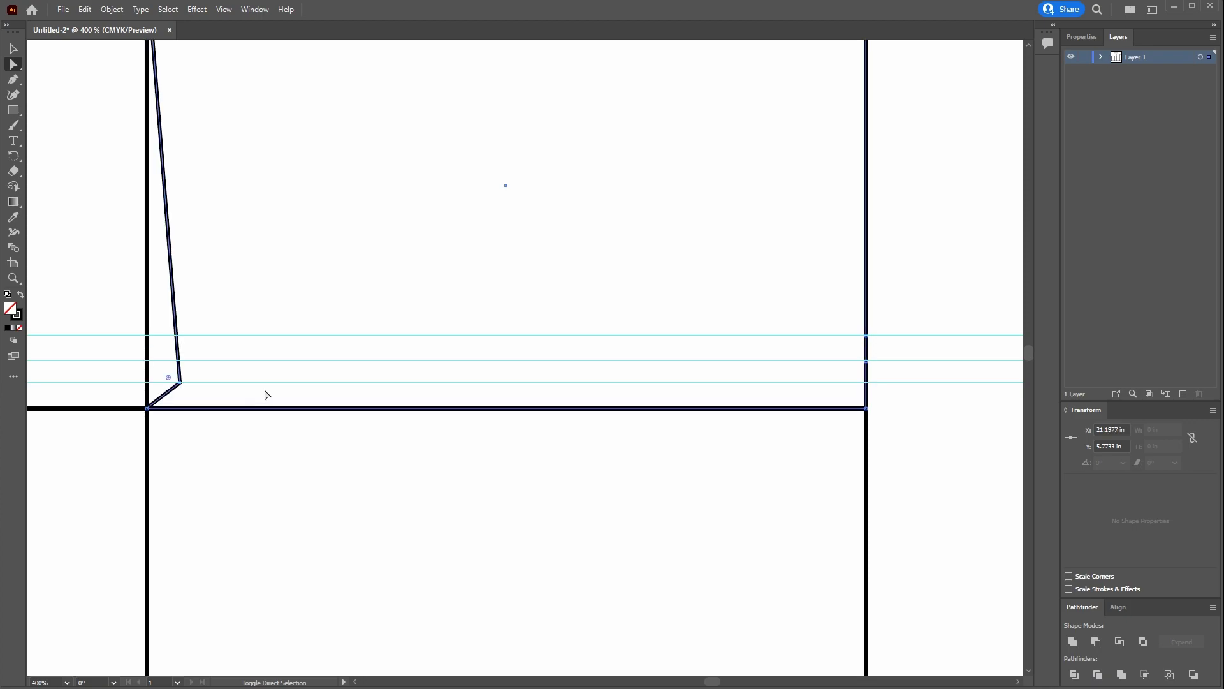
{"action": "scroll", "coordinate": [267, 395], "scroll_direction": "up", "scroll_amount": 3}
{"action": "scroll", "coordinate": [266, 395], "scroll_direction": "up", "scroll_amount": 2}
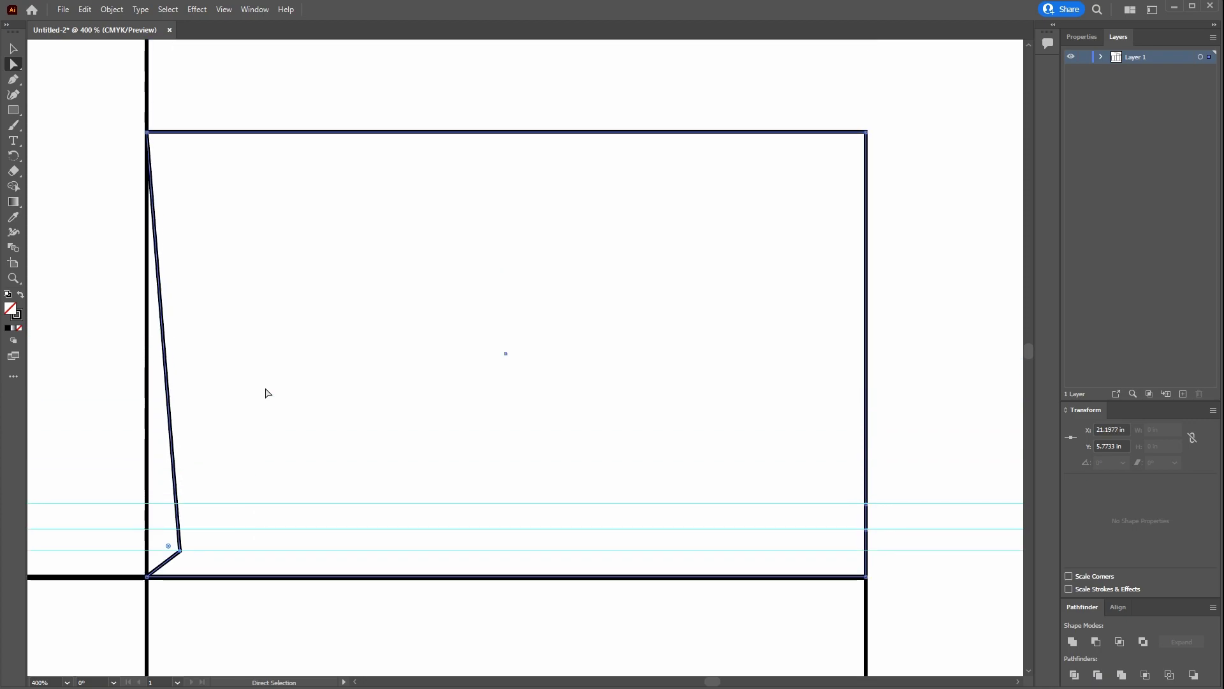
{"action": "left_click", "coordinate": [148, 133]}
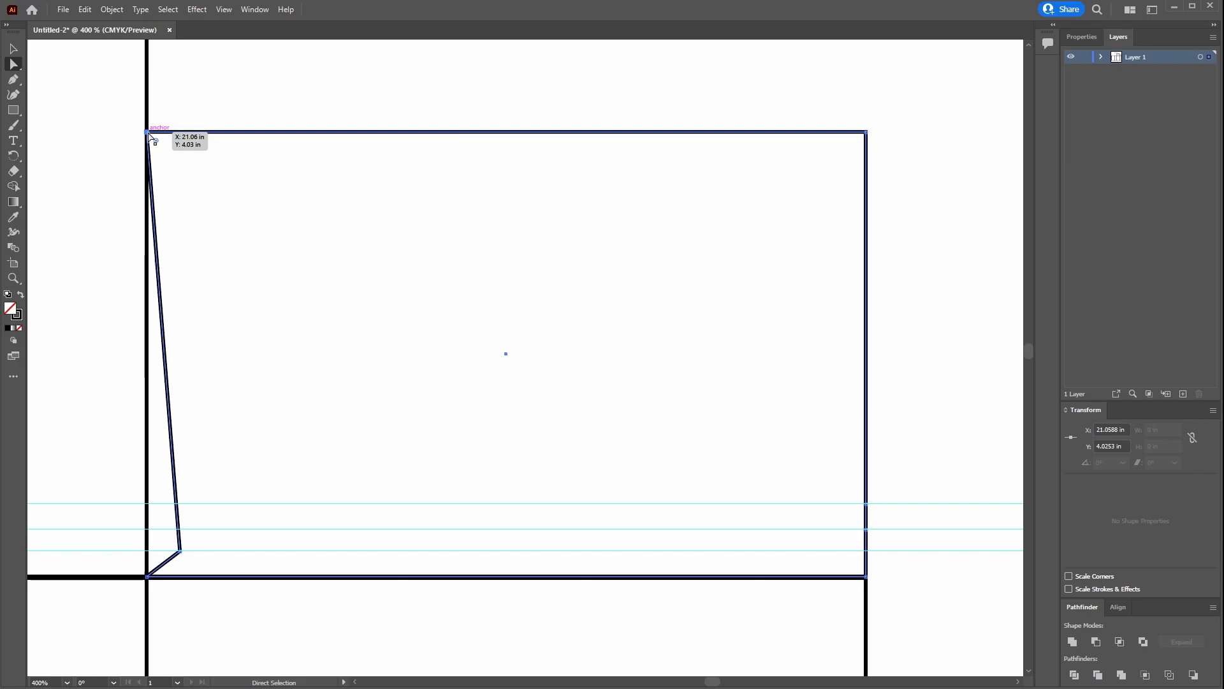
{"action": "key", "text": "ctrl"}
{"action": "key", "text": "ctrl+z"}
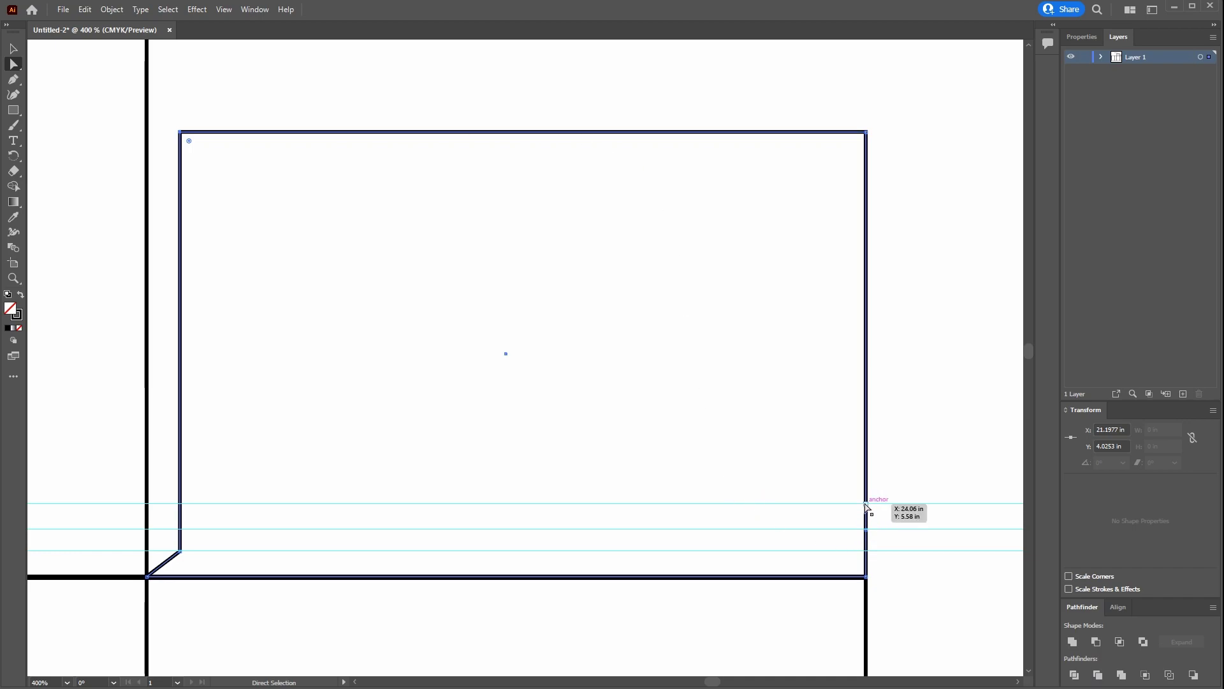
Shift the flap's lower right point and top-right corner inward so the edge slants.
{"action": "left_click", "coordinate": [866, 504]}
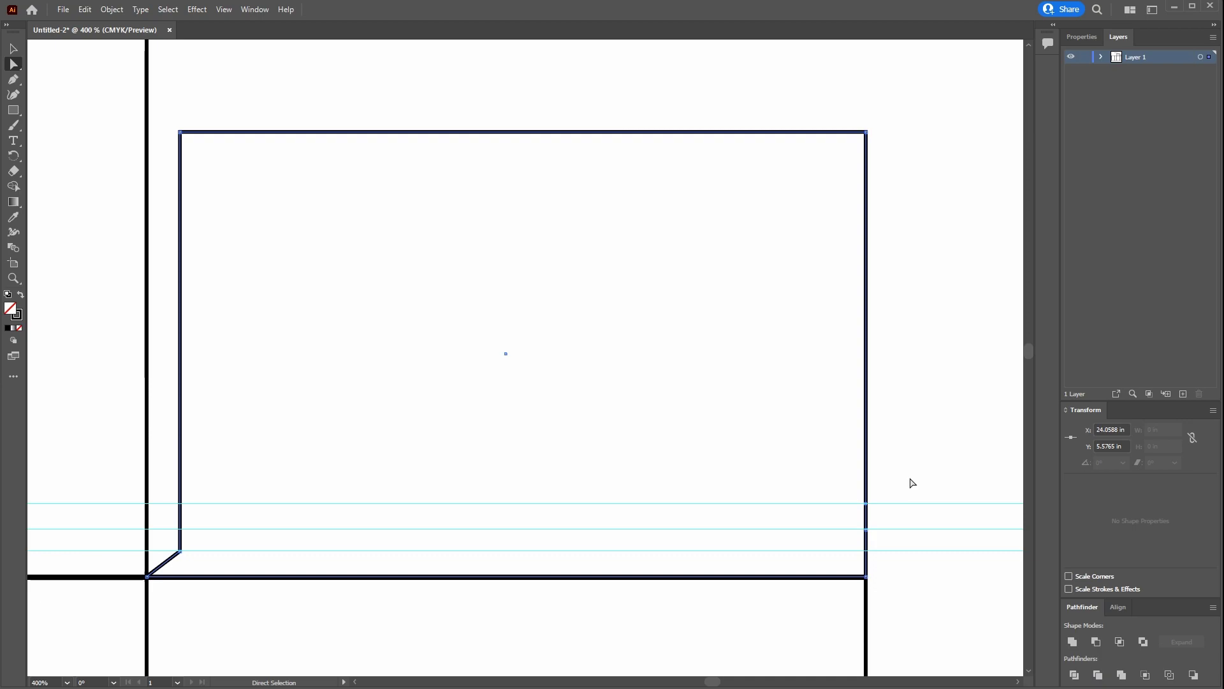
{"action": "key", "text": "shift+Left"}
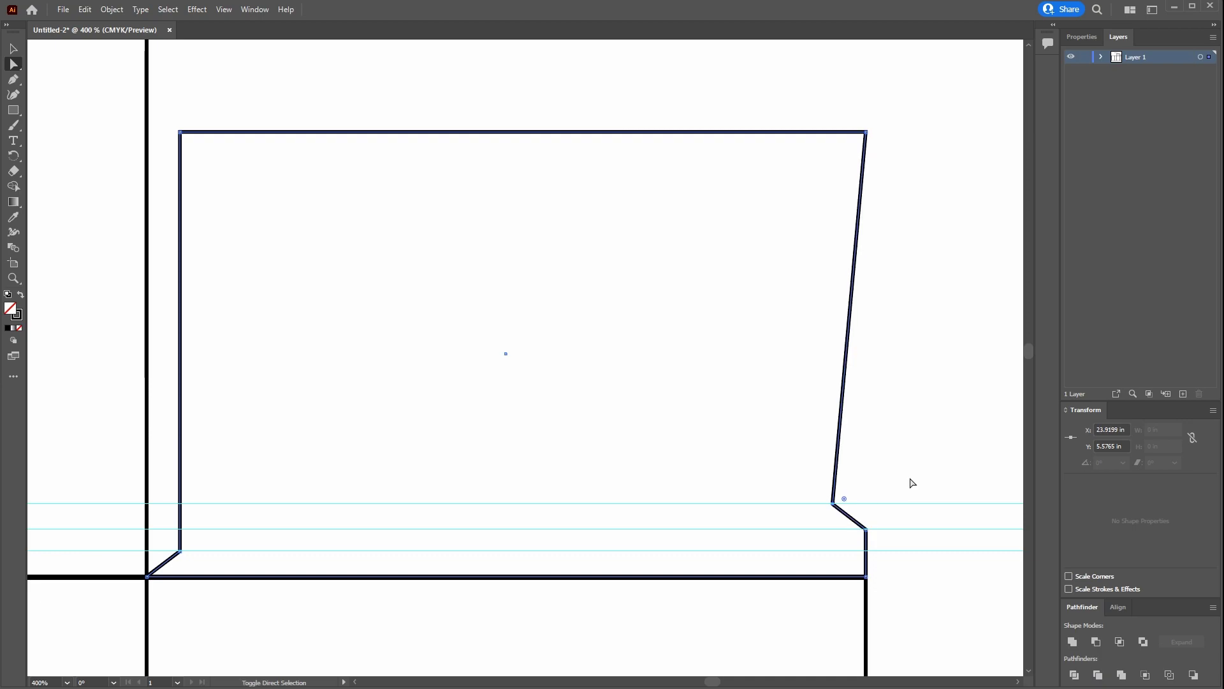
{"action": "left_click", "coordinate": [866, 132]}
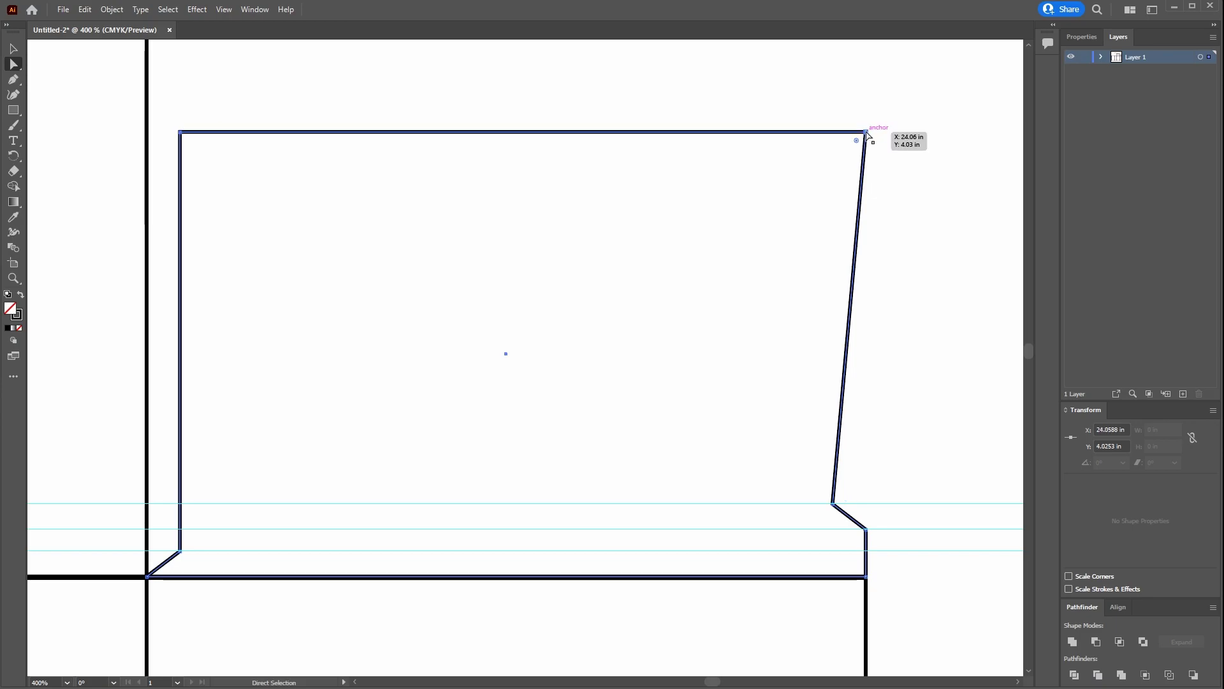
{"action": "key", "text": "shift+Left"}
{"action": "key", "text": "shift+Left"}
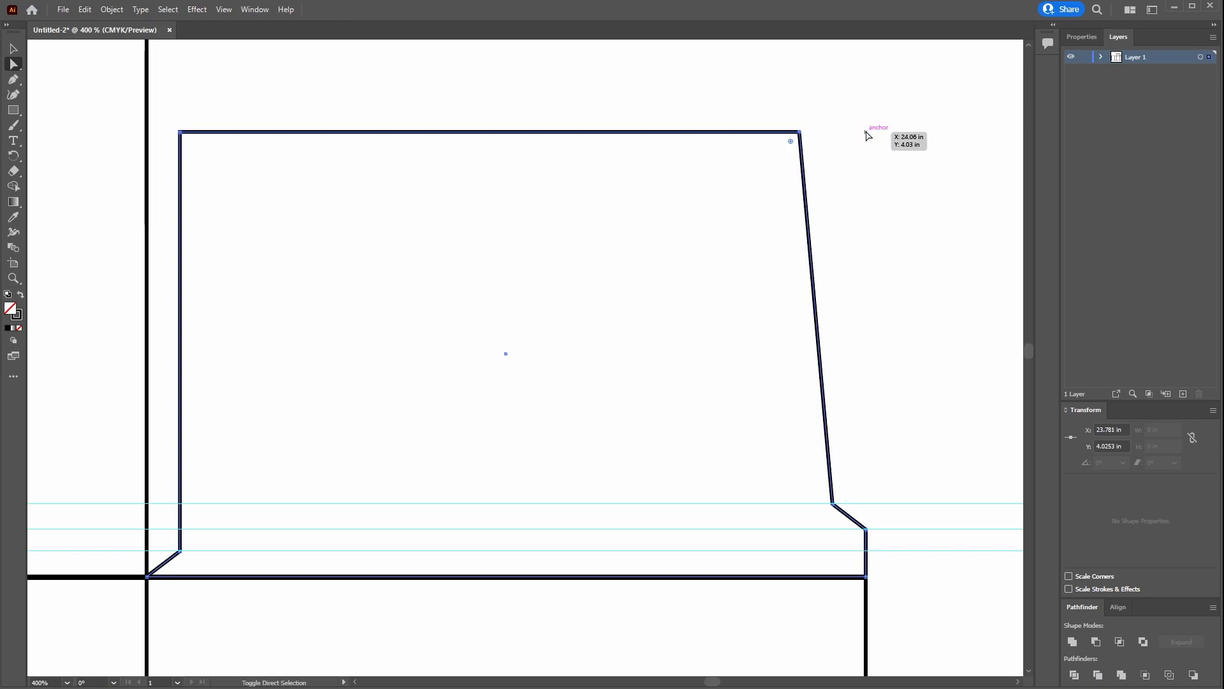
{"action": "key", "text": "ctrl+minus"}
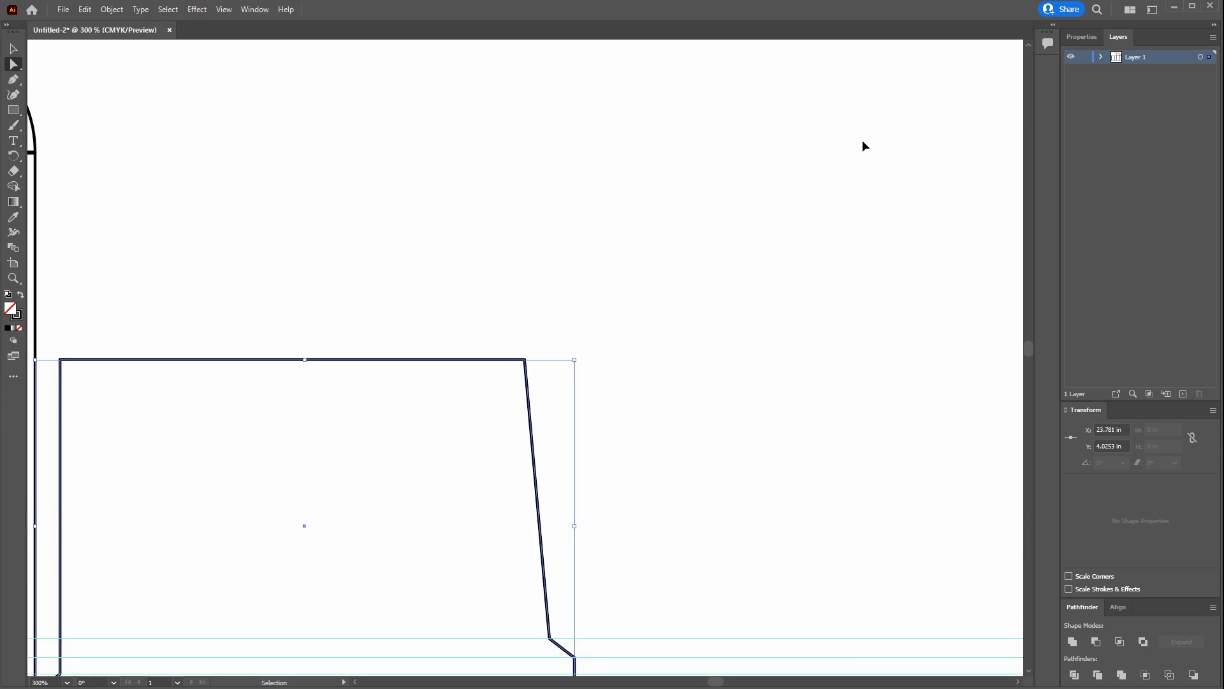
{"action": "key", "text": "ctrl+minus"}
{"action": "key", "text": "ctrl+minus"}
{"action": "key", "text": "ctrl+minus"}
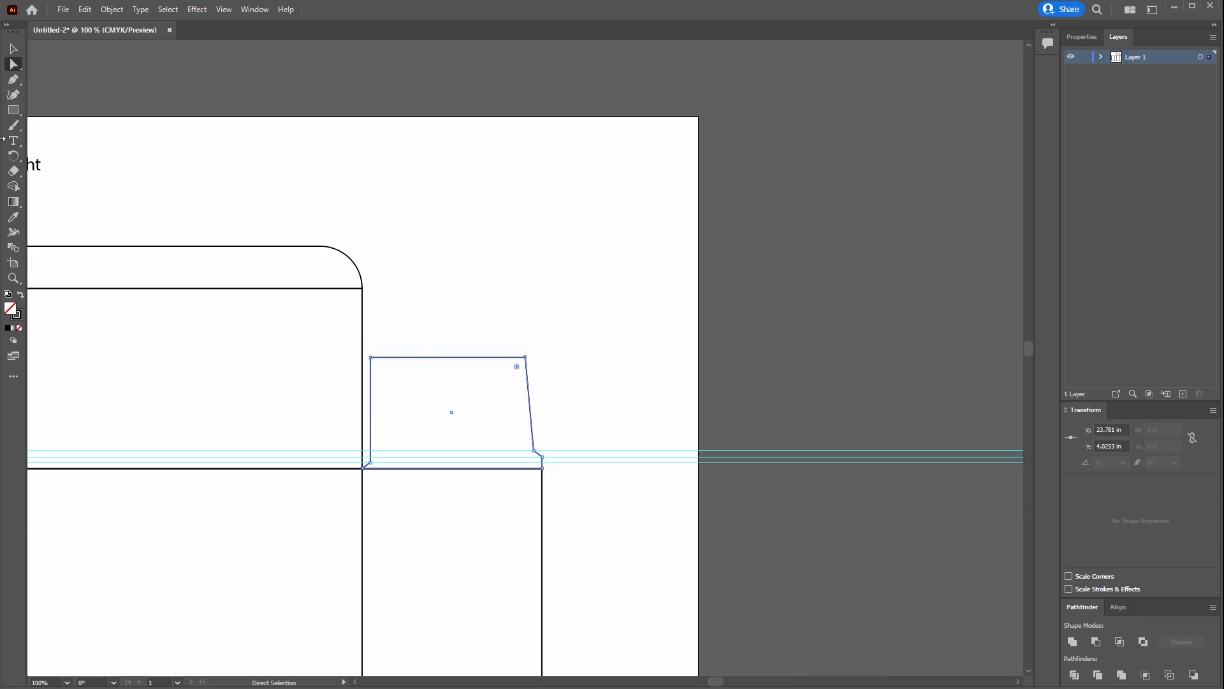
Centre the lid and flaps in view and choose Hide Guides from the canvas menu.
{"action": "left_click", "coordinate": [14, 50]}
{"action": "left_click", "coordinate": [488, 275]}
{"action": "left_click_drag", "start_coordinate": [488, 275], "coordinate": [768, 145]}
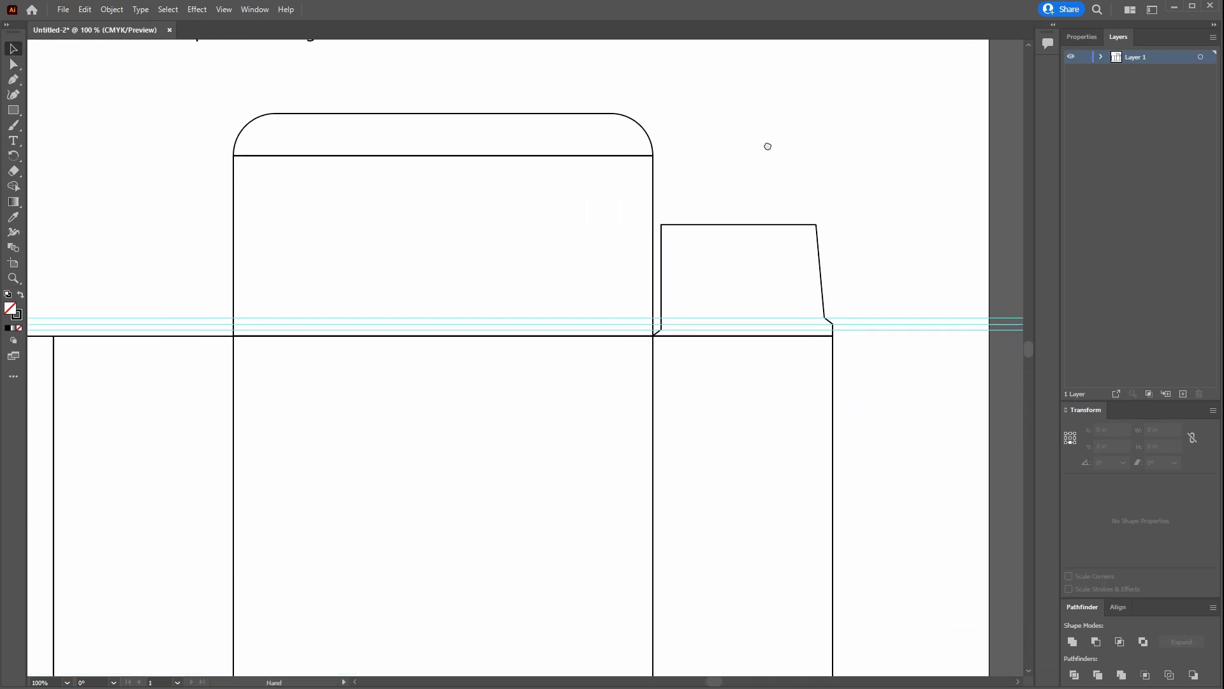
{"action": "key", "text": "ctrl+minus"}
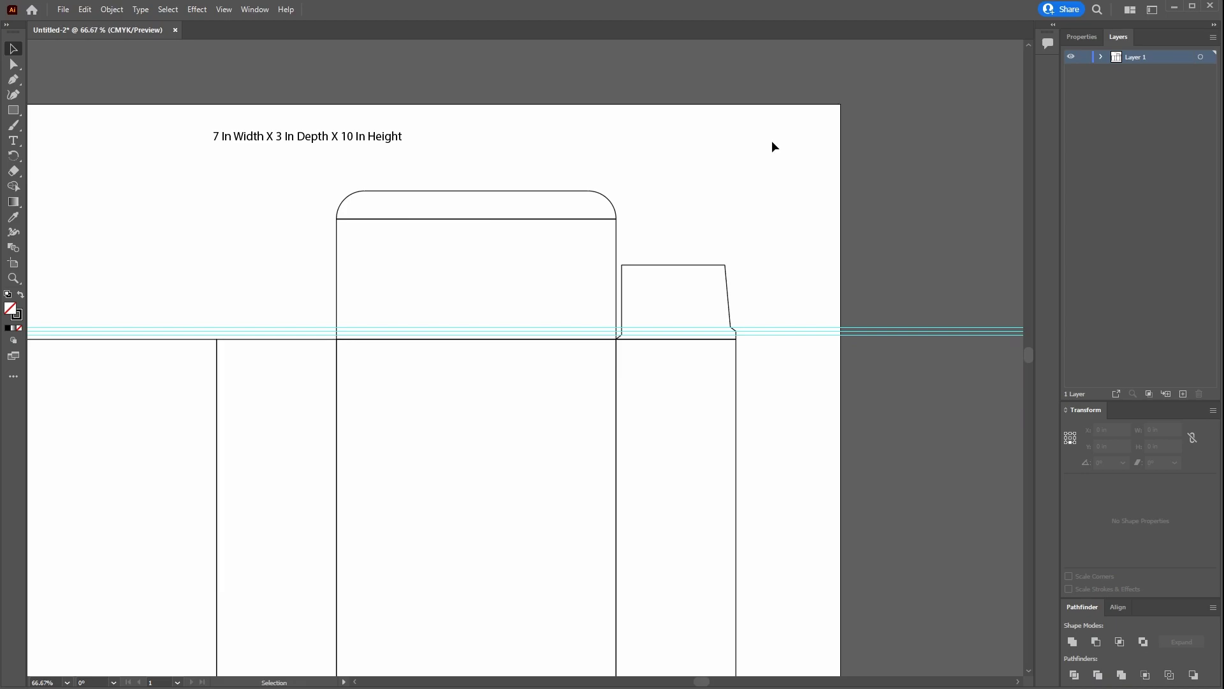
{"action": "left_click_drag", "start_coordinate": [749, 174], "coordinate": [819, 97]}
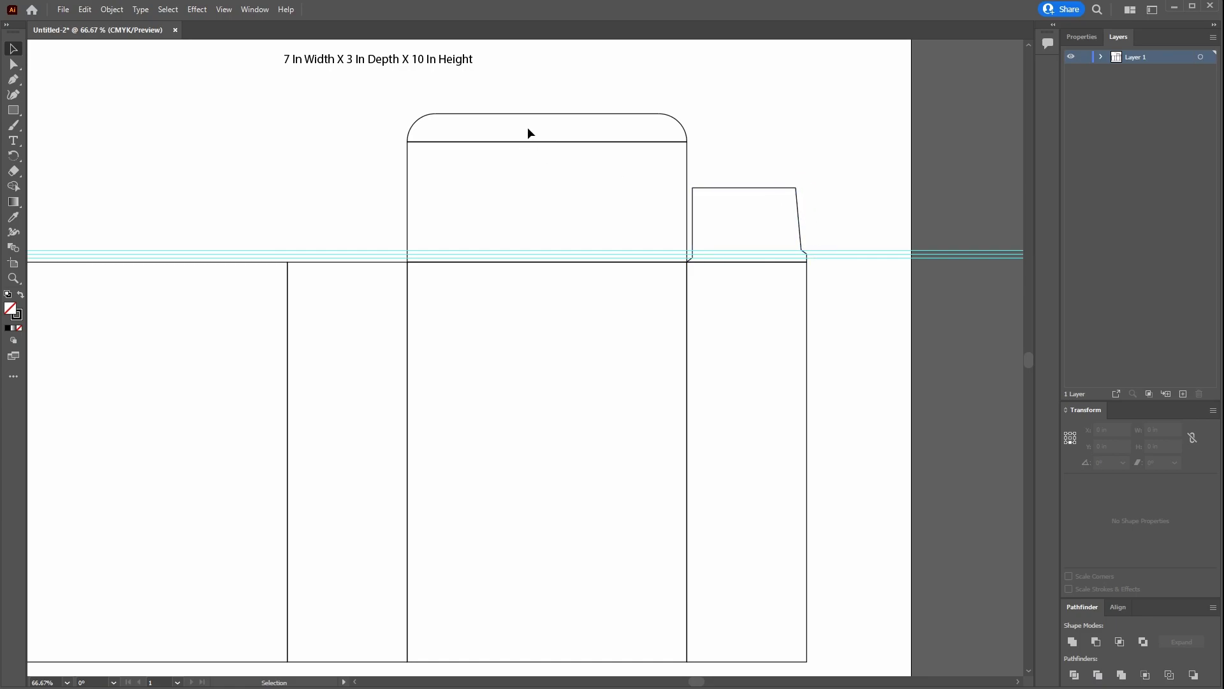
{"action": "right_click", "coordinate": [856, 285]}
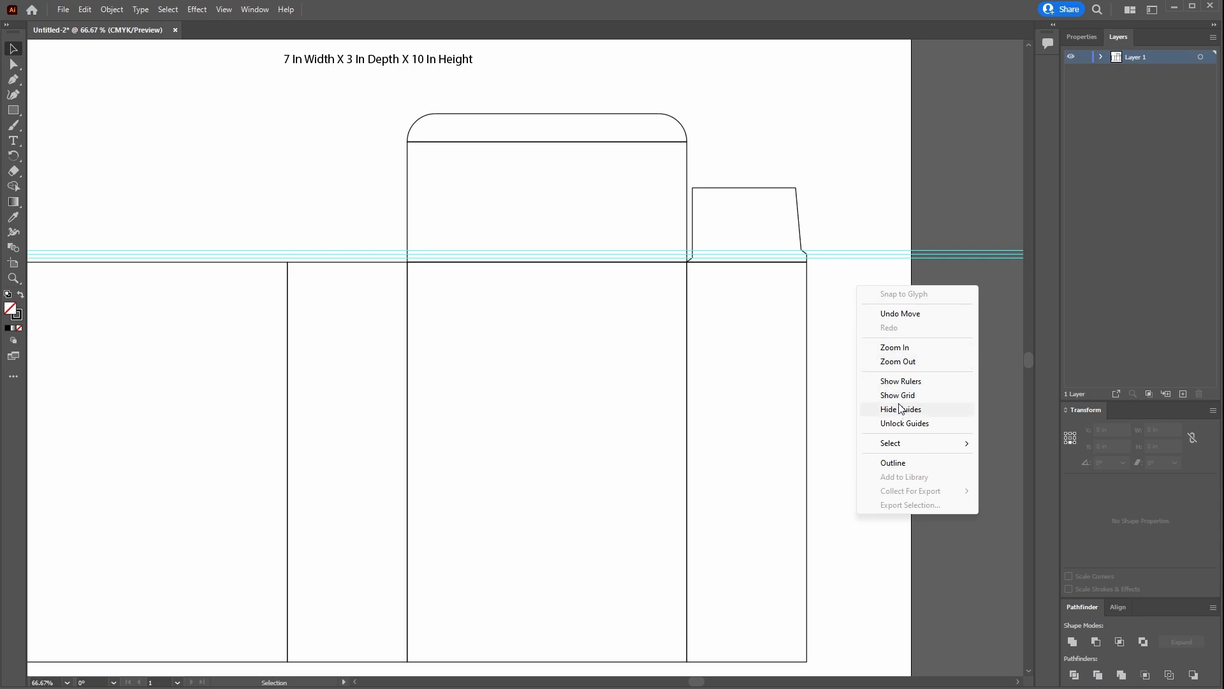
{"action": "left_click", "coordinate": [901, 408]}
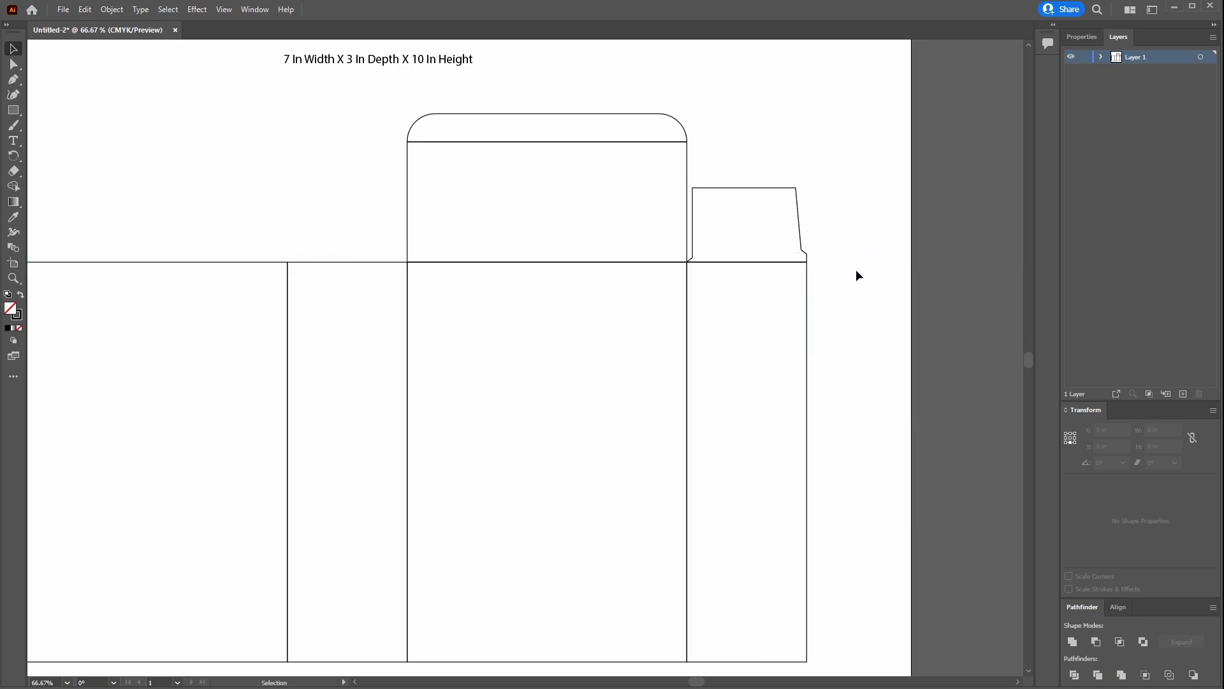
{"action": "scroll", "coordinate": [815, 316], "scroll_direction": "down", "scroll_amount": 3}
Copy the small top-right flap straight down to the right panel's bottom edge.
{"action": "key", "text": "ctrl+minus"}
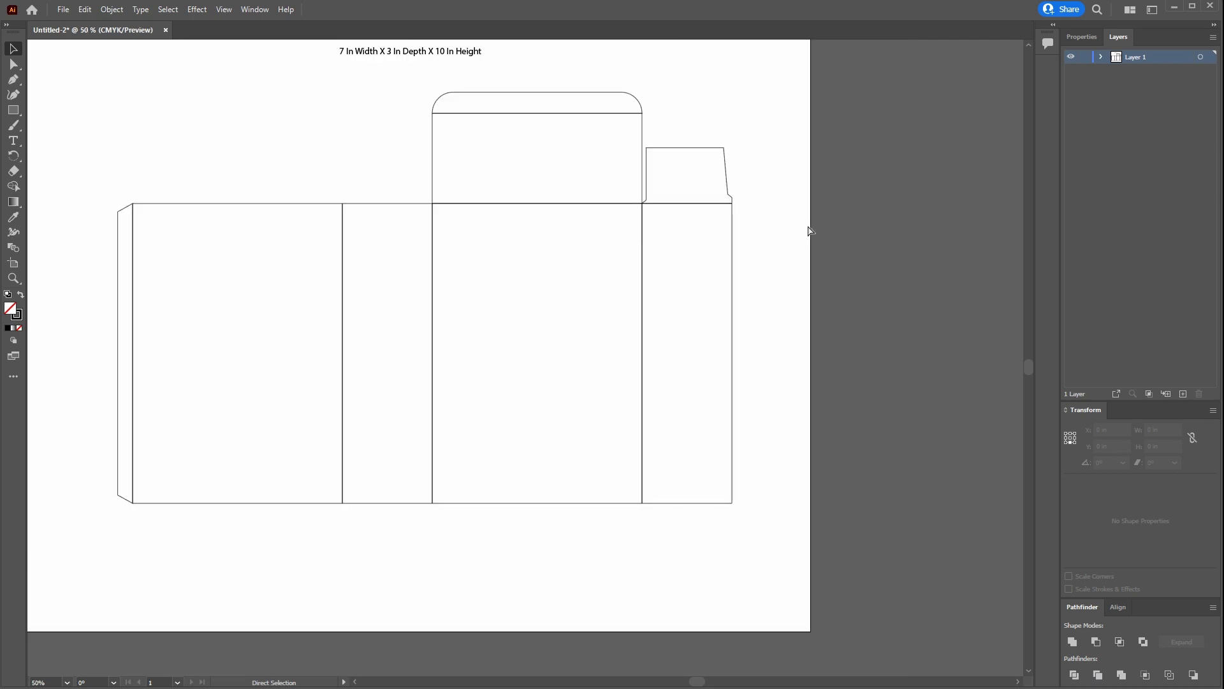
{"action": "key", "text": "ctrl+minus"}
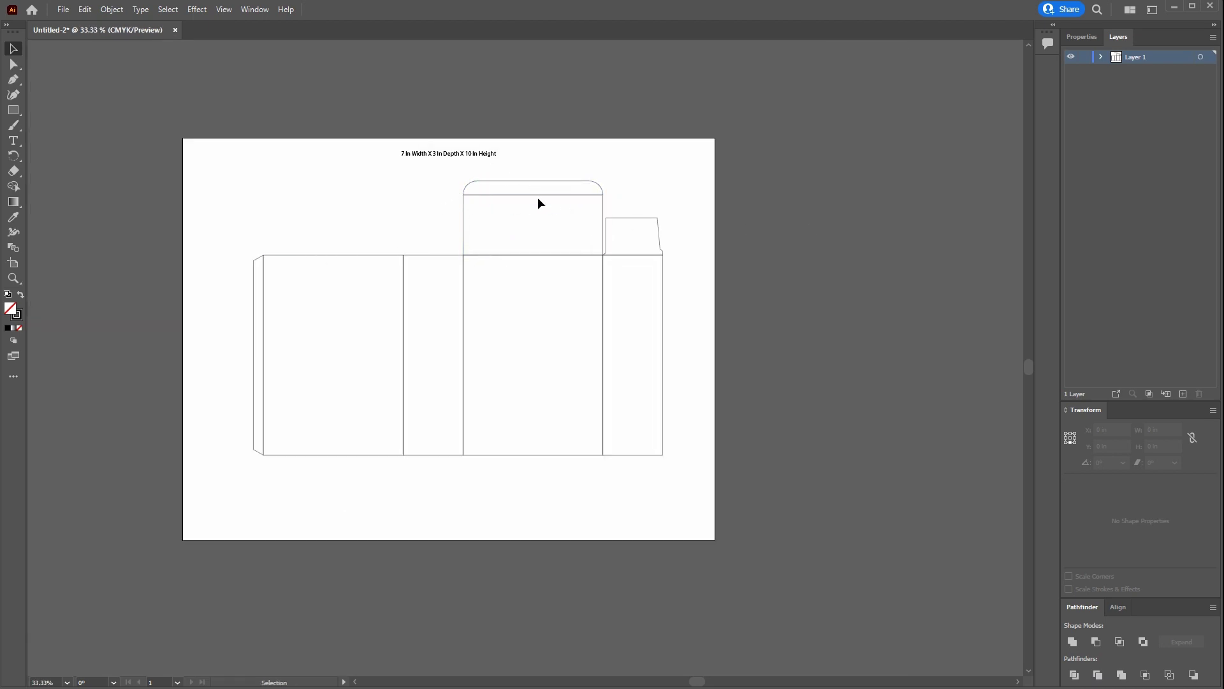
{"action": "left_click_drag", "start_coordinate": [618, 201], "coordinate": [673, 246]}
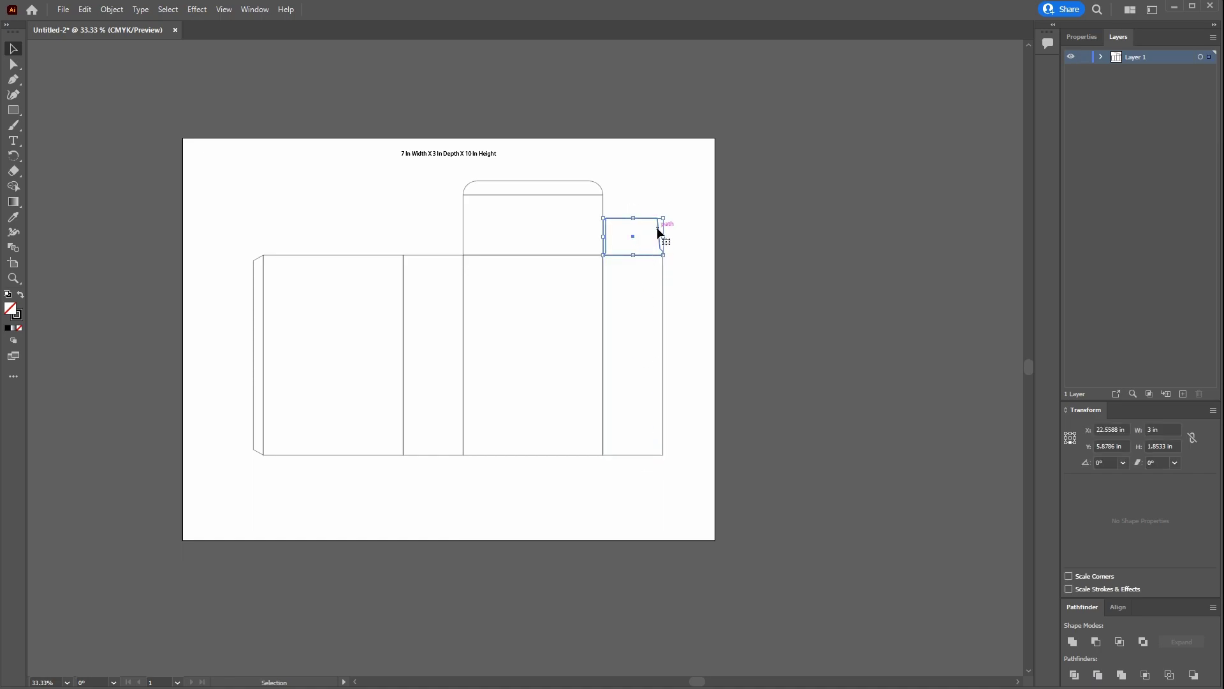
{"action": "left_click_drag", "start_coordinate": [660, 232], "coordinate": [665, 463]}
Flip the copied flap vertically so it points downward.
{"action": "key", "text": "a"}
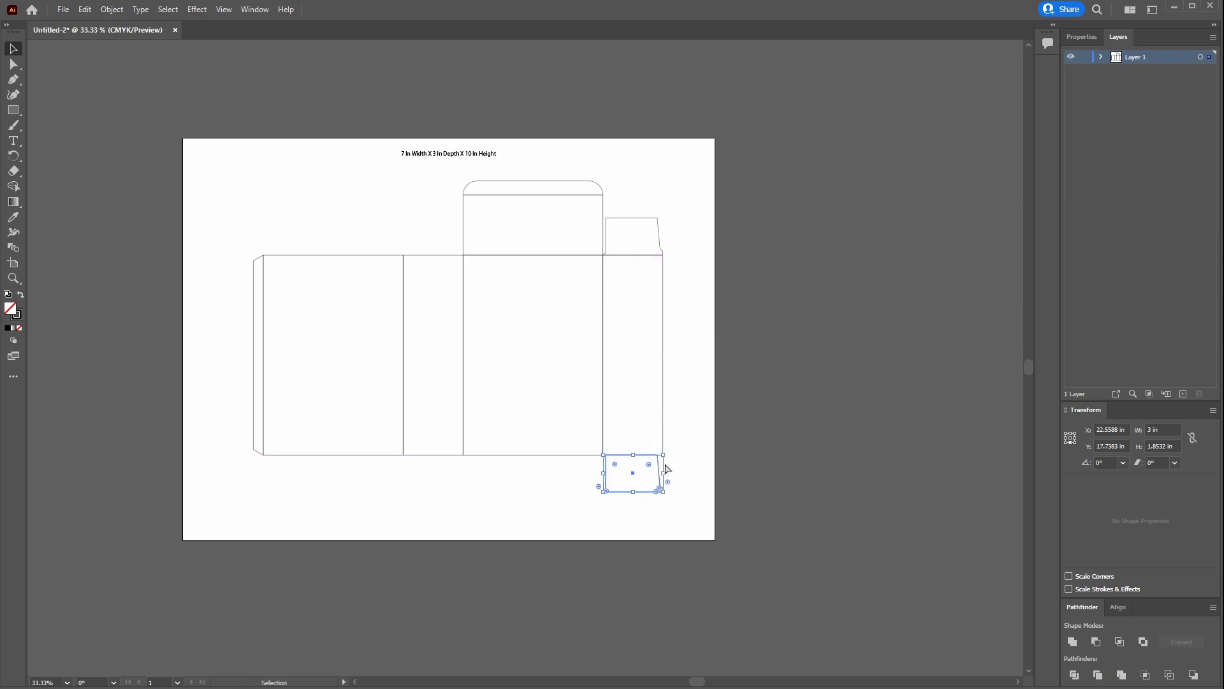
{"action": "key", "text": "ctrl+equal"}
{"action": "key", "text": "ctrl+equal"}
{"action": "key", "text": "ctrl+equal"}
{"action": "key", "text": "ctrl+equal"}
{"action": "key", "text": "v"}
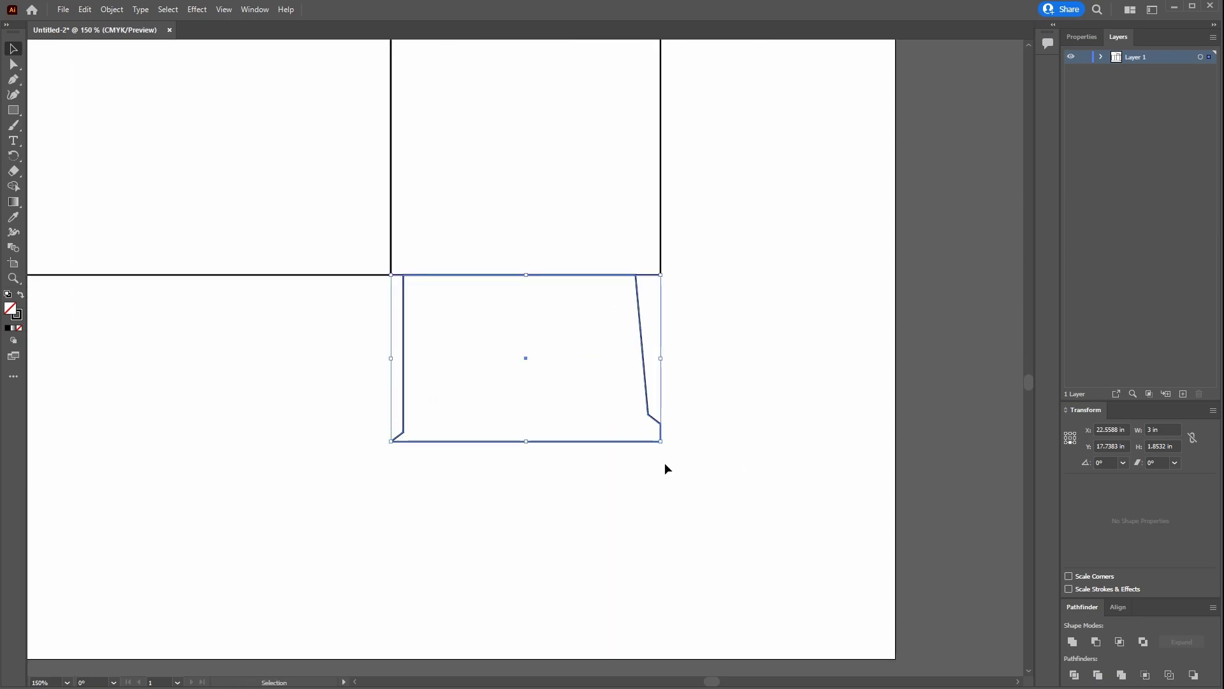
{"action": "left_click", "coordinate": [1083, 39]}
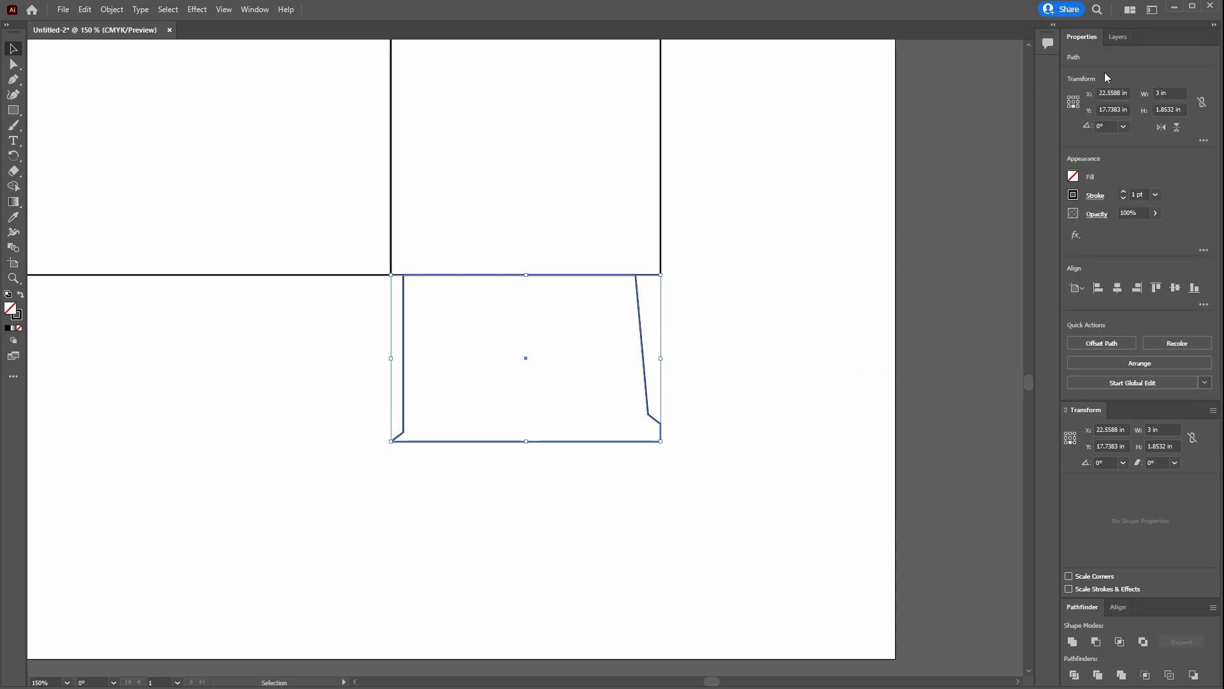
{"action": "left_click", "coordinate": [1174, 130]}
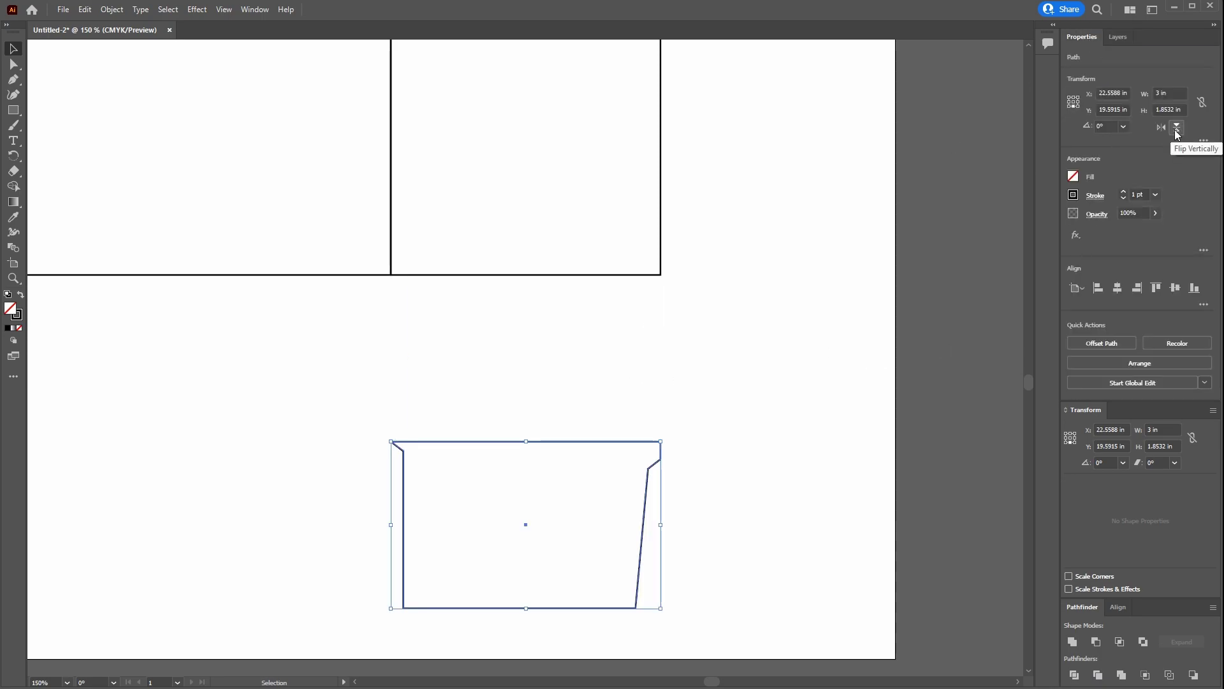
{"action": "left_click", "coordinate": [1174, 129]}
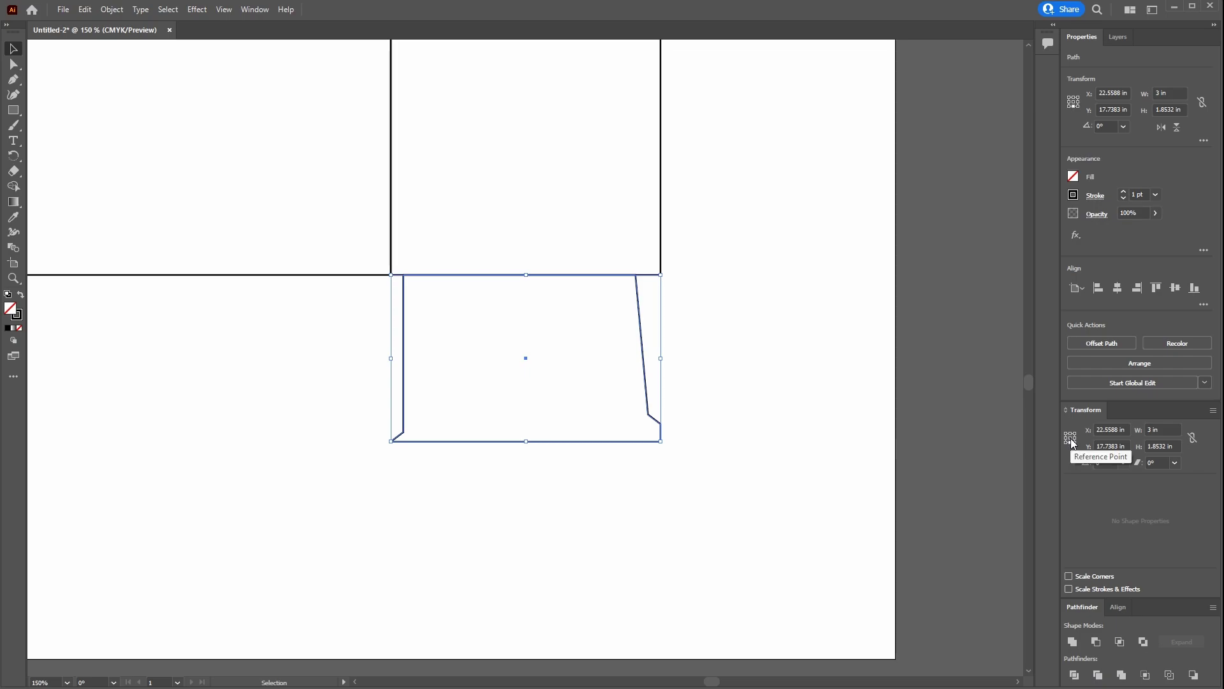
{"action": "left_click", "coordinate": [1177, 128]}
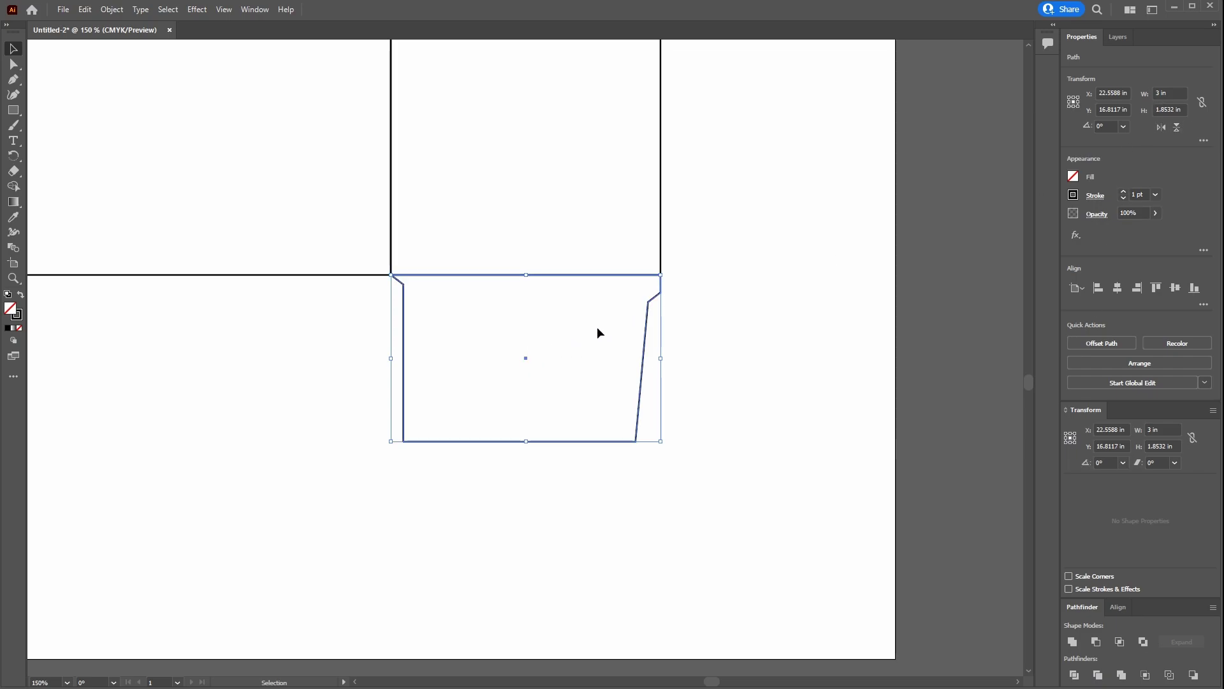
{"action": "left_click", "coordinate": [766, 342]}
{"action": "scroll", "coordinate": [652, 394], "scroll_direction": "left", "scroll_amount": 3}
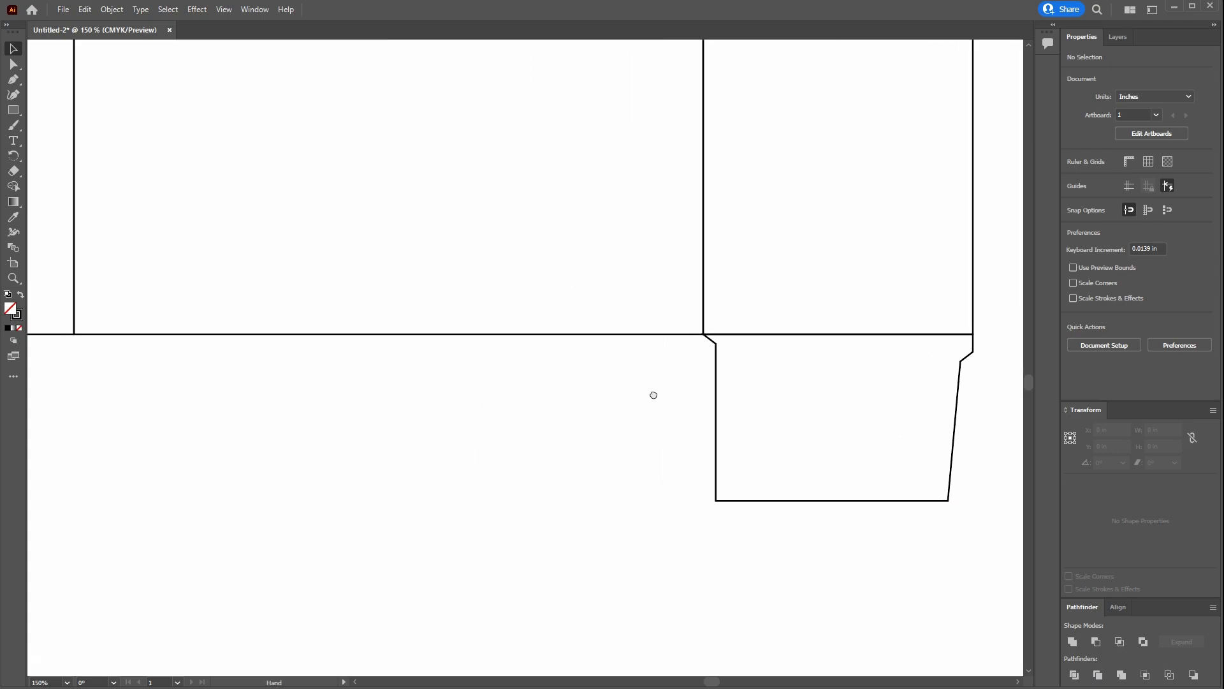
{"action": "scroll", "coordinate": [654, 395], "scroll_direction": "down", "scroll_amount": 1}
{"action": "scroll", "coordinate": [654, 399], "scroll_direction": "down", "scroll_amount": 2}
Copy both right side flaps onto the left side panel and flip them horizontally.
{"action": "scroll", "coordinate": [655, 398], "scroll_direction": "down", "scroll_amount": 1}
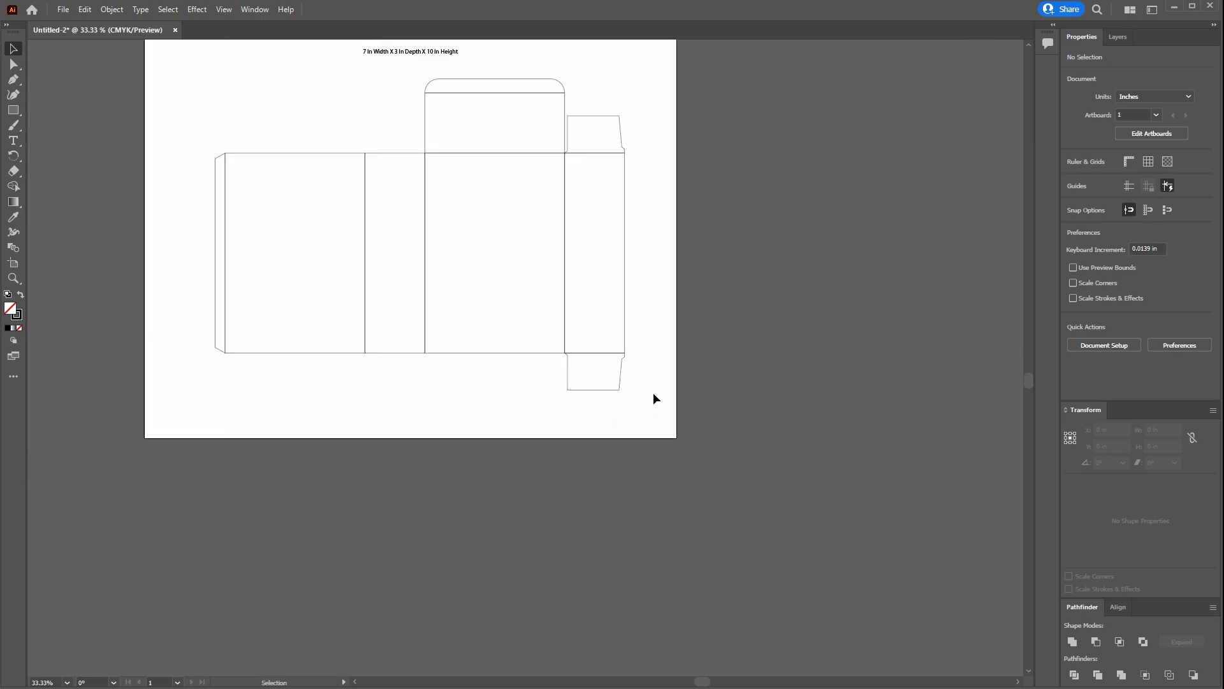
{"action": "left_click_drag", "start_coordinate": [646, 133], "coordinate": [603, 122]}
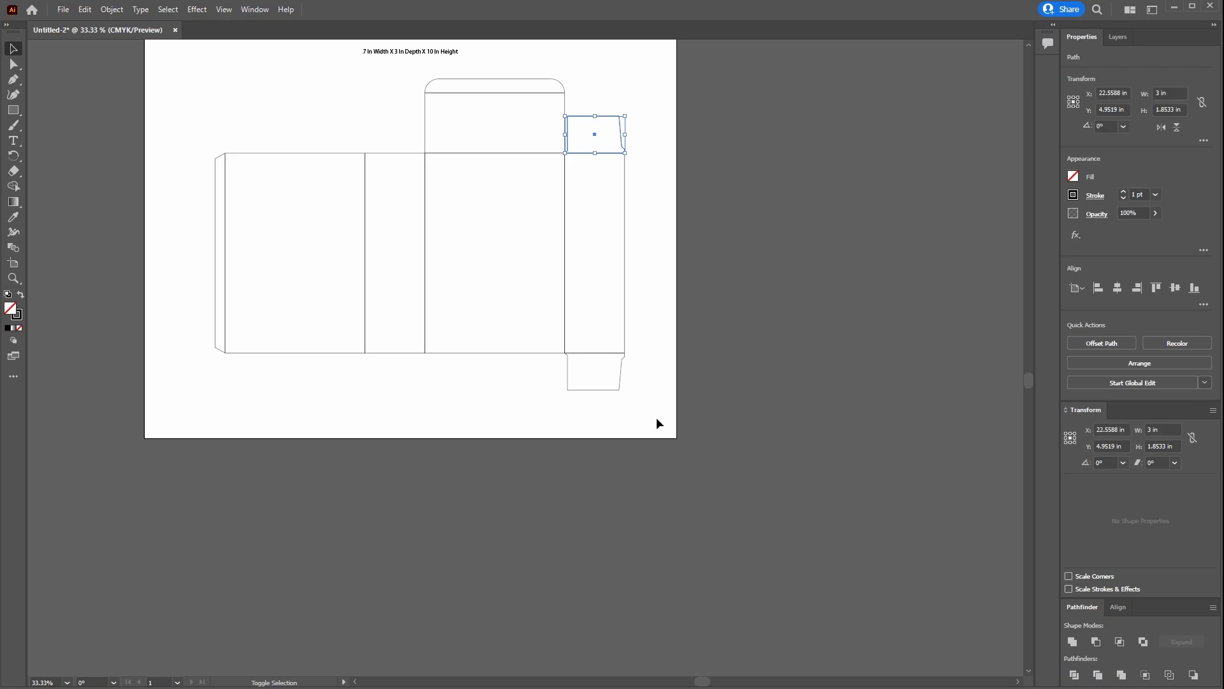
{"action": "left_click_drag", "start_coordinate": [598, 373], "coordinate": [367, 358]}
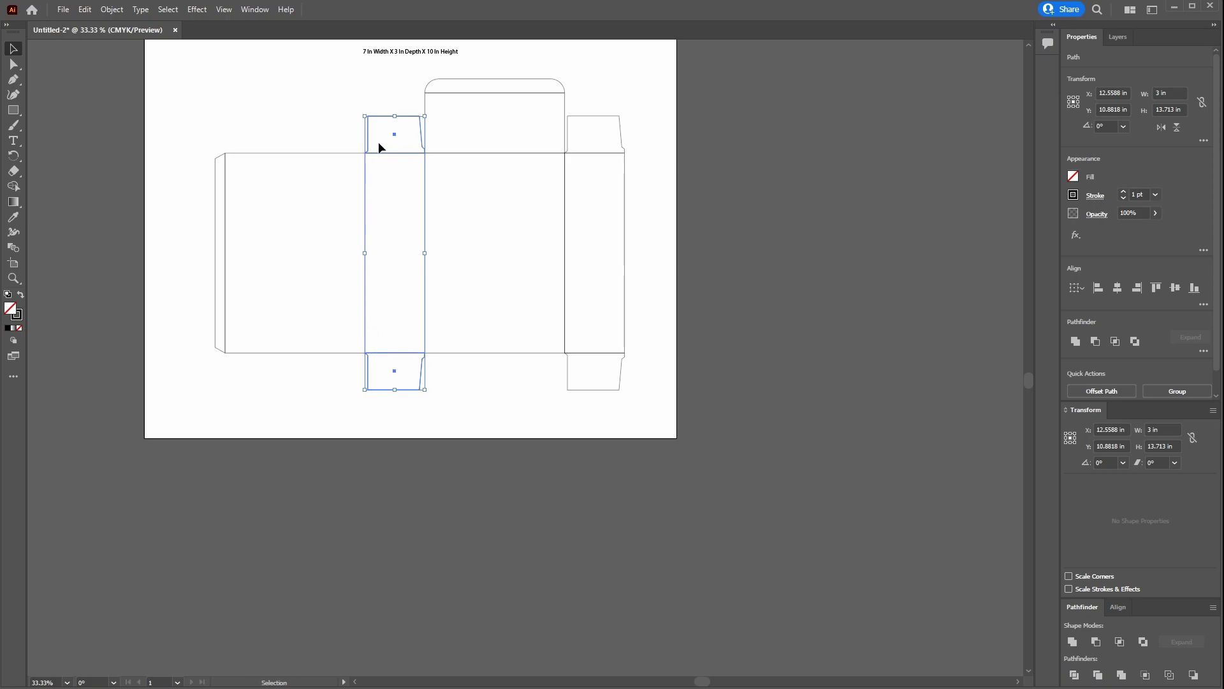
{"action": "left_click", "coordinate": [1163, 129]}
{"action": "left_click", "coordinate": [474, 406]}
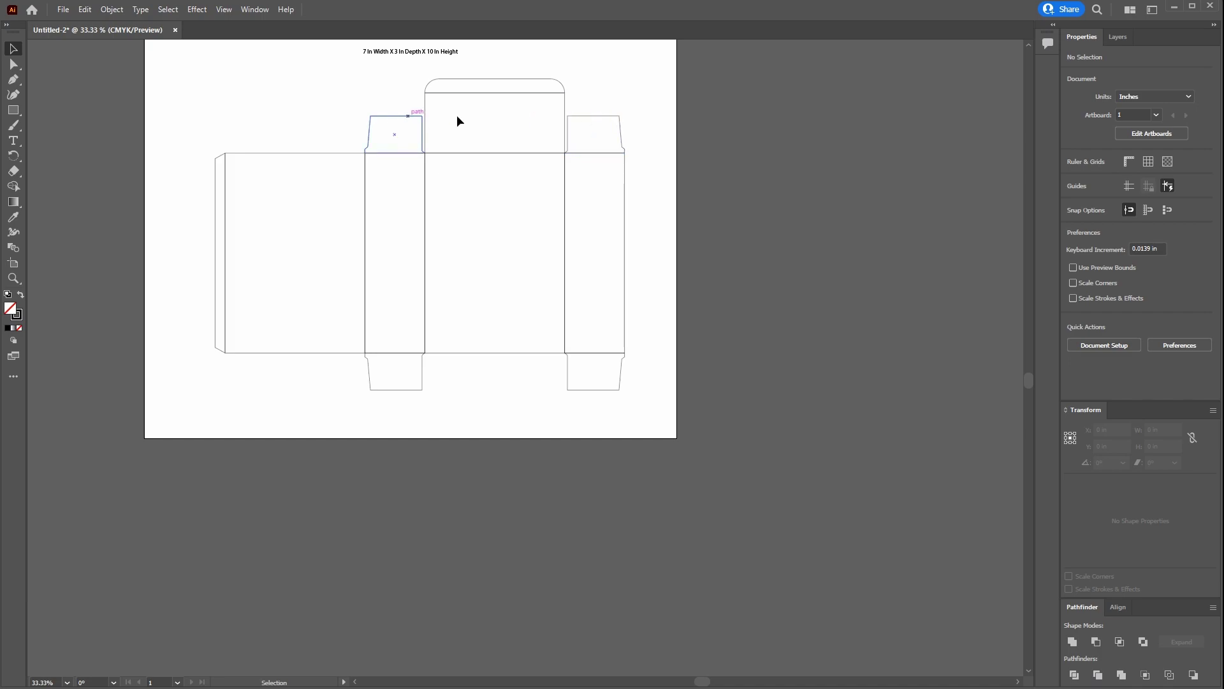
Drag the top edges of both top side flaps upward to make them taller.
{"action": "left_click", "coordinate": [603, 116]}
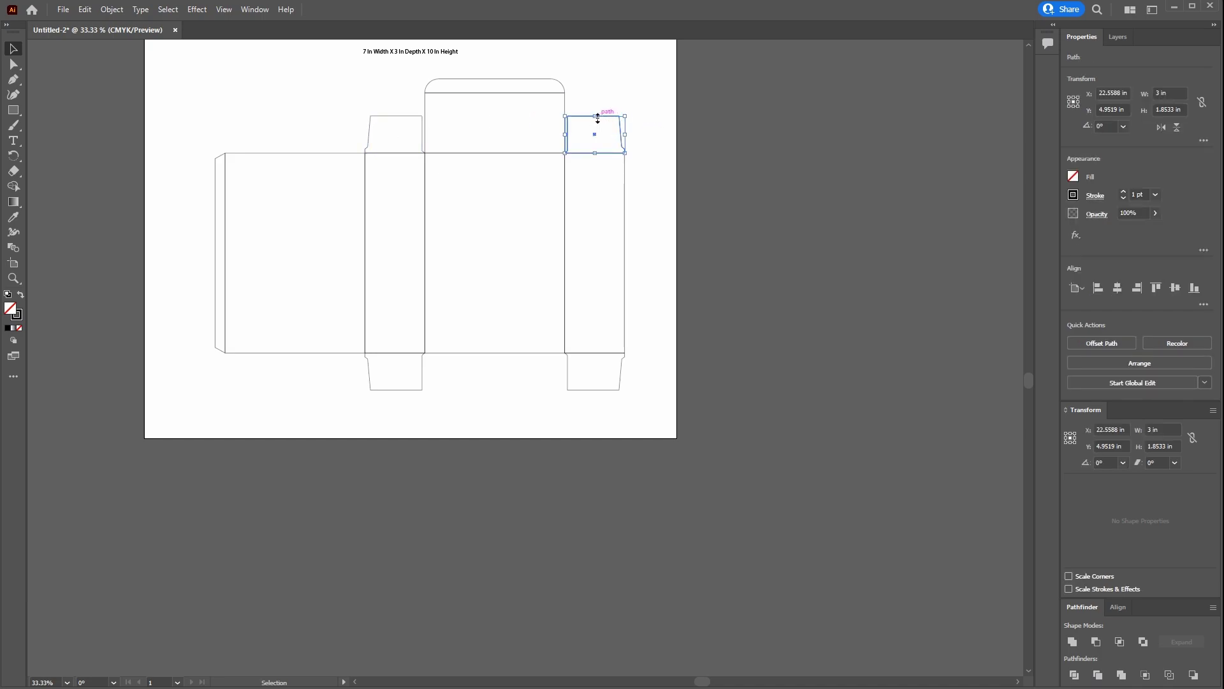
{"action": "left_click_drag", "start_coordinate": [598, 116], "coordinate": [597, 106]}
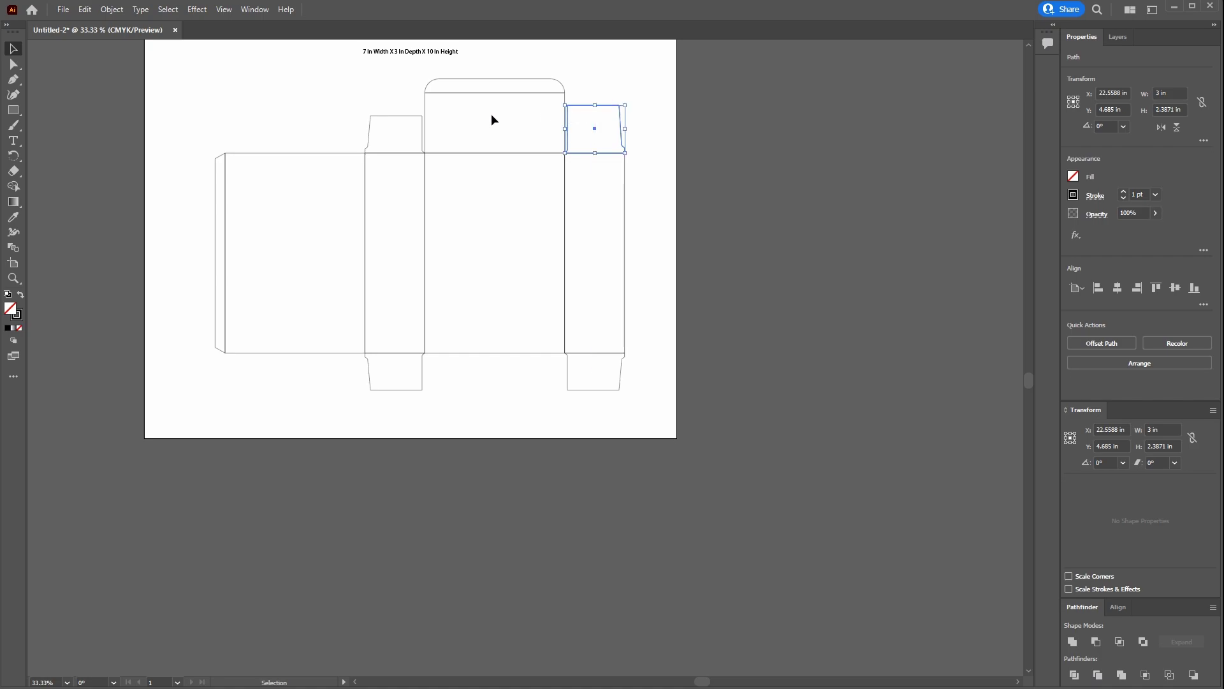
{"action": "left_click", "coordinate": [408, 120]}
{"action": "left_click_drag", "start_coordinate": [400, 116], "coordinate": [400, 105]}
{"action": "left_click", "coordinate": [647, 82]}
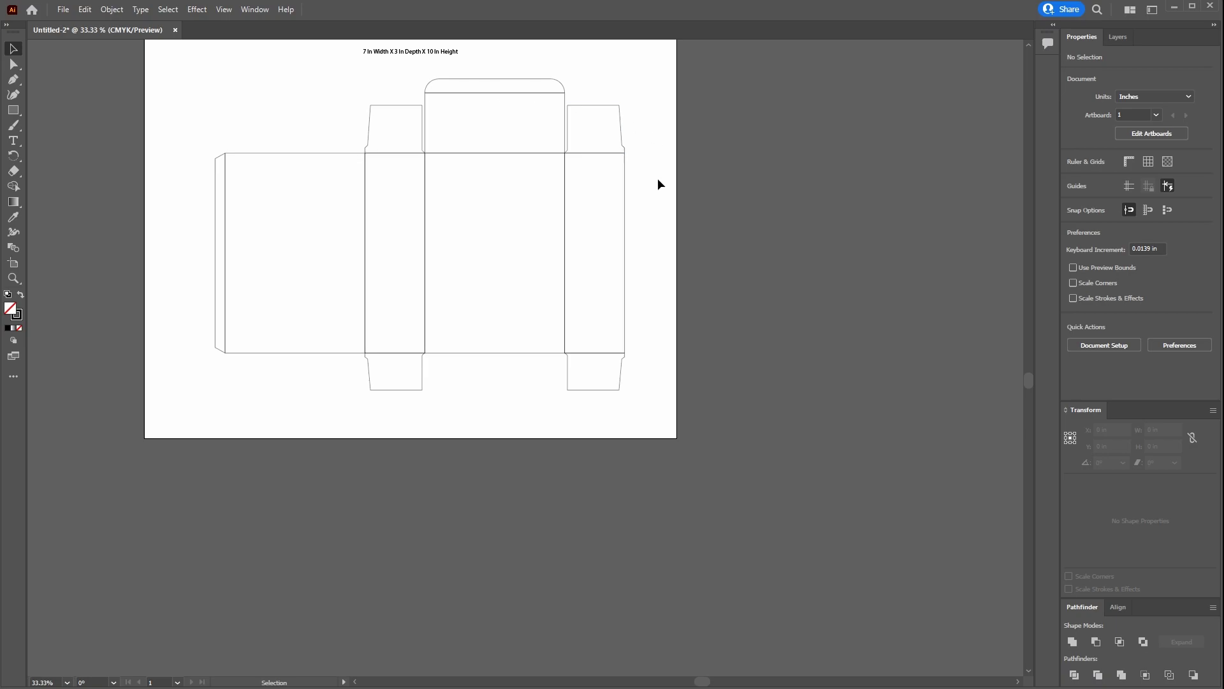
{"action": "key", "text": "ctrl+z"}
{"action": "key", "text": "ctrl+z"}
{"action": "key", "text": "ctrl+z"}
Place a copy of the lid and rounded tuck below the first 7 in panel, flipped vertically.
{"action": "left_click", "coordinate": [520, 92]}
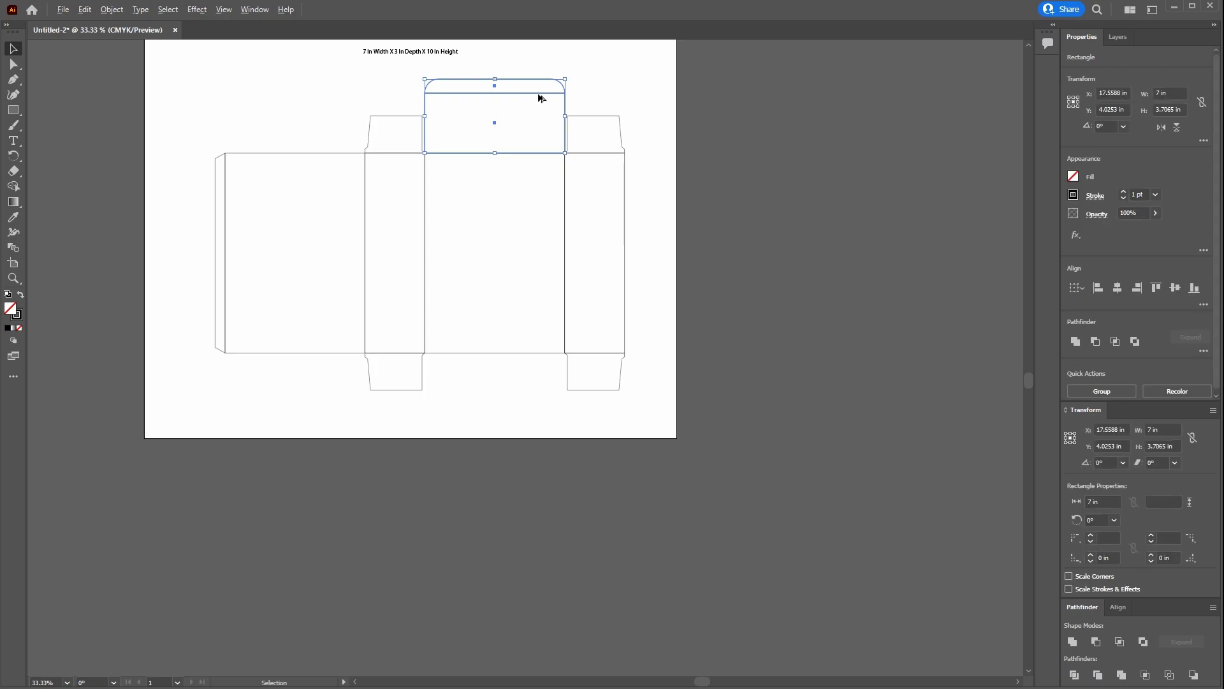
{"action": "left_click_drag", "start_coordinate": [539, 98], "coordinate": [341, 372]}
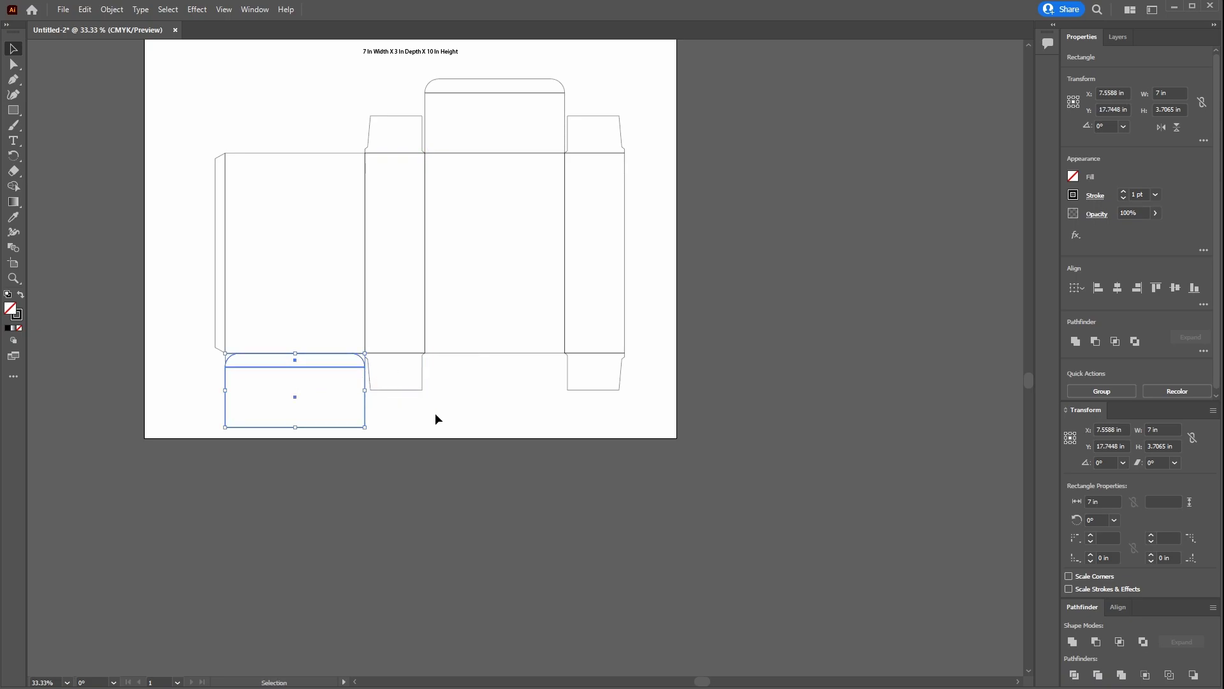
{"action": "left_click", "coordinate": [1176, 127]}
{"action": "left_click", "coordinate": [418, 411]}
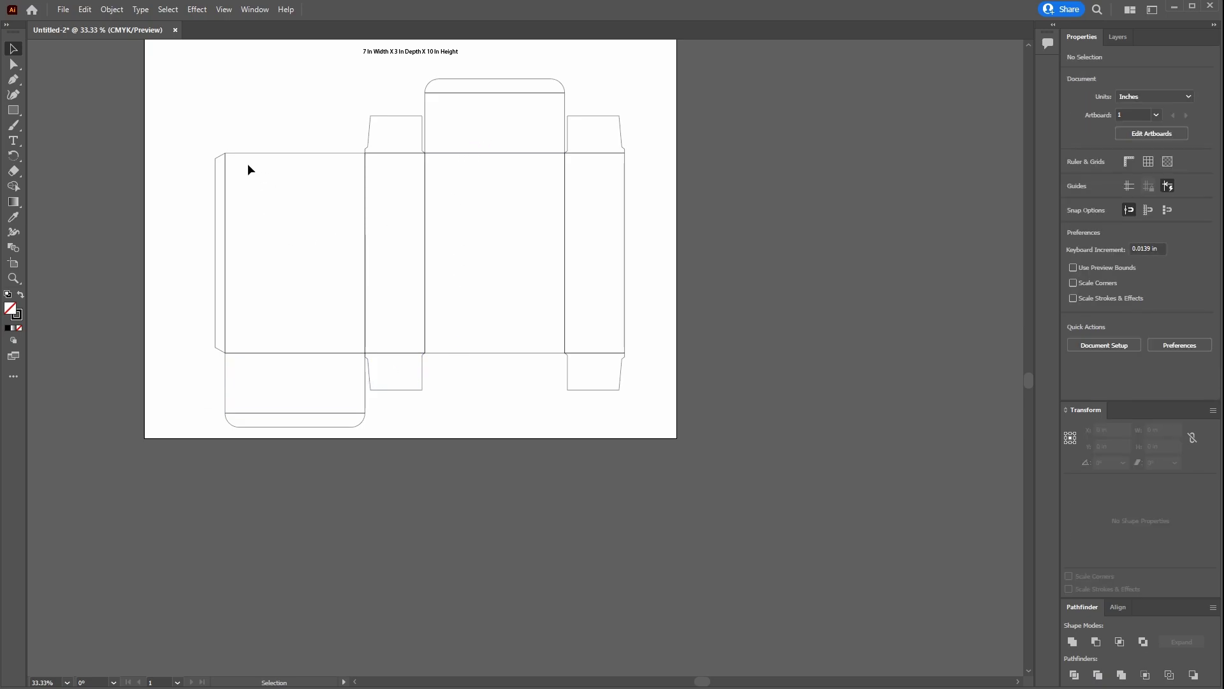
Scroll the canvas up slightly to bring the top of the artboard into view.
{"action": "scroll", "coordinate": [220, 210], "scroll_direction": "up", "scroll_amount": 2}
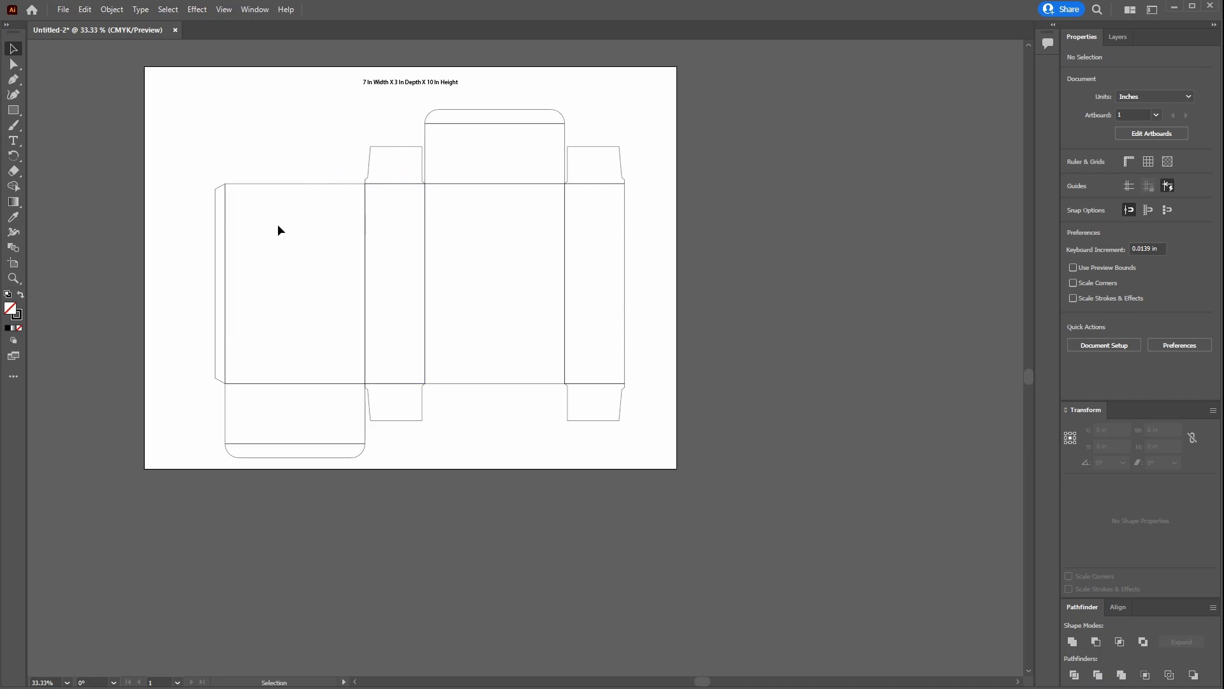
Lengthen the artboard to about 21.56 in tall by extending its bottom edge.
{"action": "left_click", "coordinate": [14, 263]}
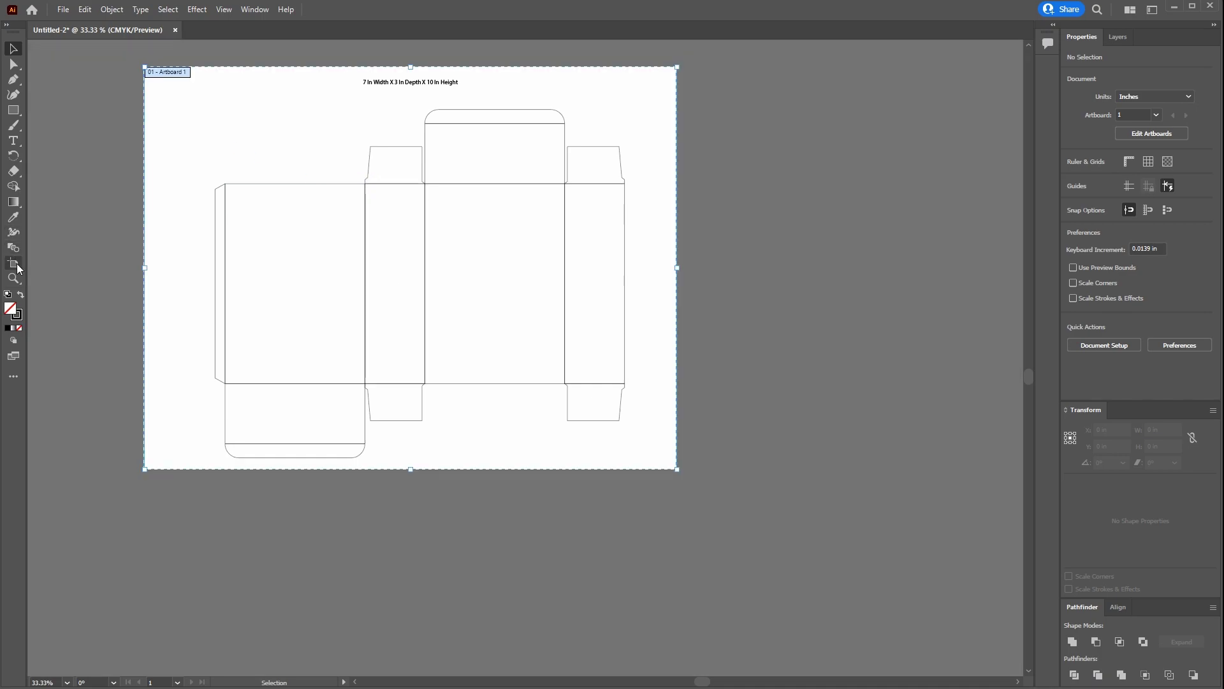
{"action": "left_click_drag", "start_coordinate": [411, 470], "coordinate": [411, 497]}
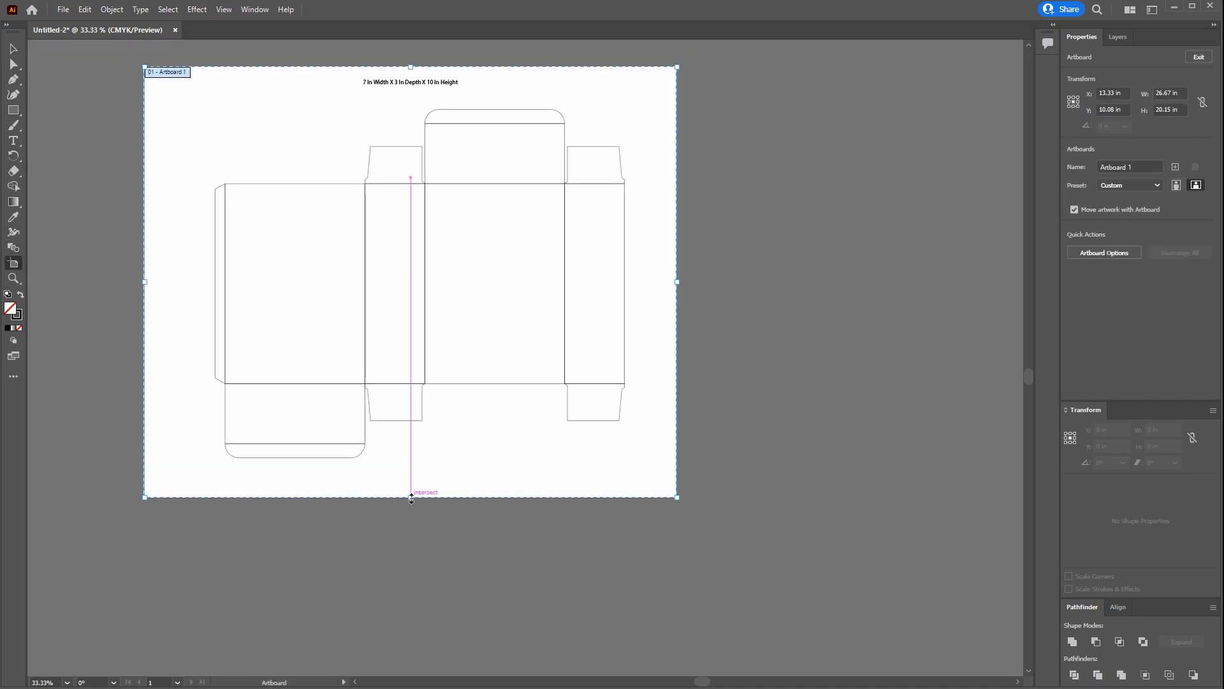
{"action": "left_click", "coordinate": [13, 49]}
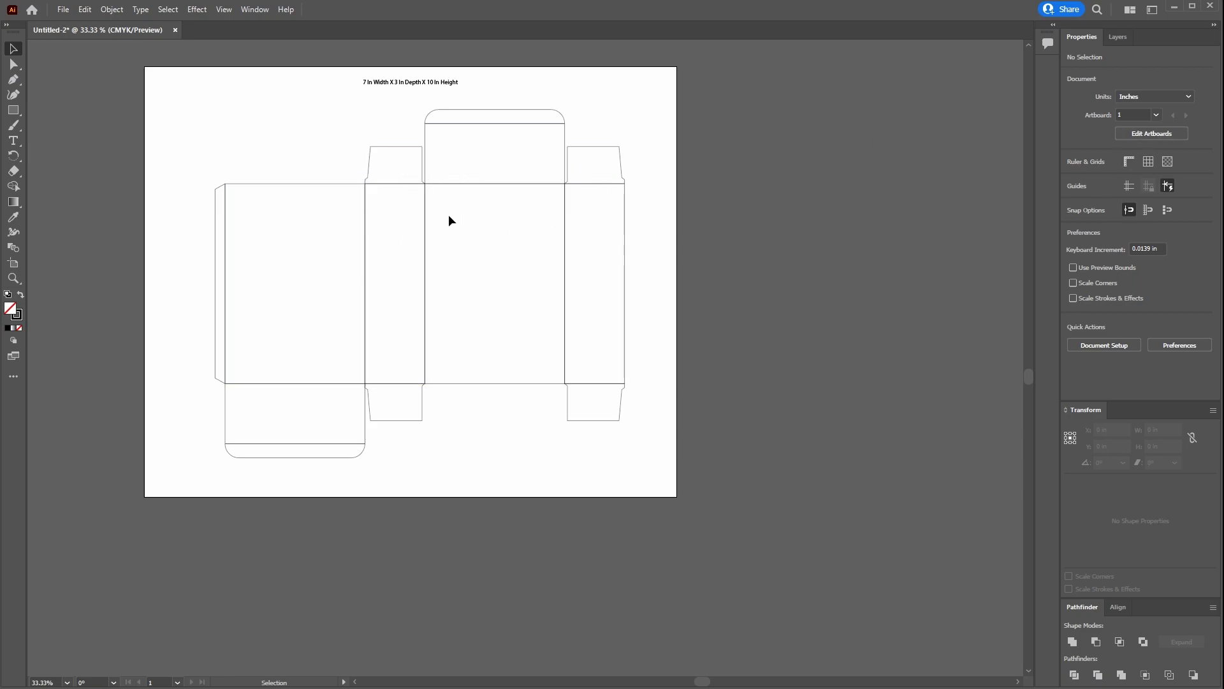
With Direct Selection, select the main box panels plus the top lid.
{"action": "left_click", "coordinate": [12, 63]}
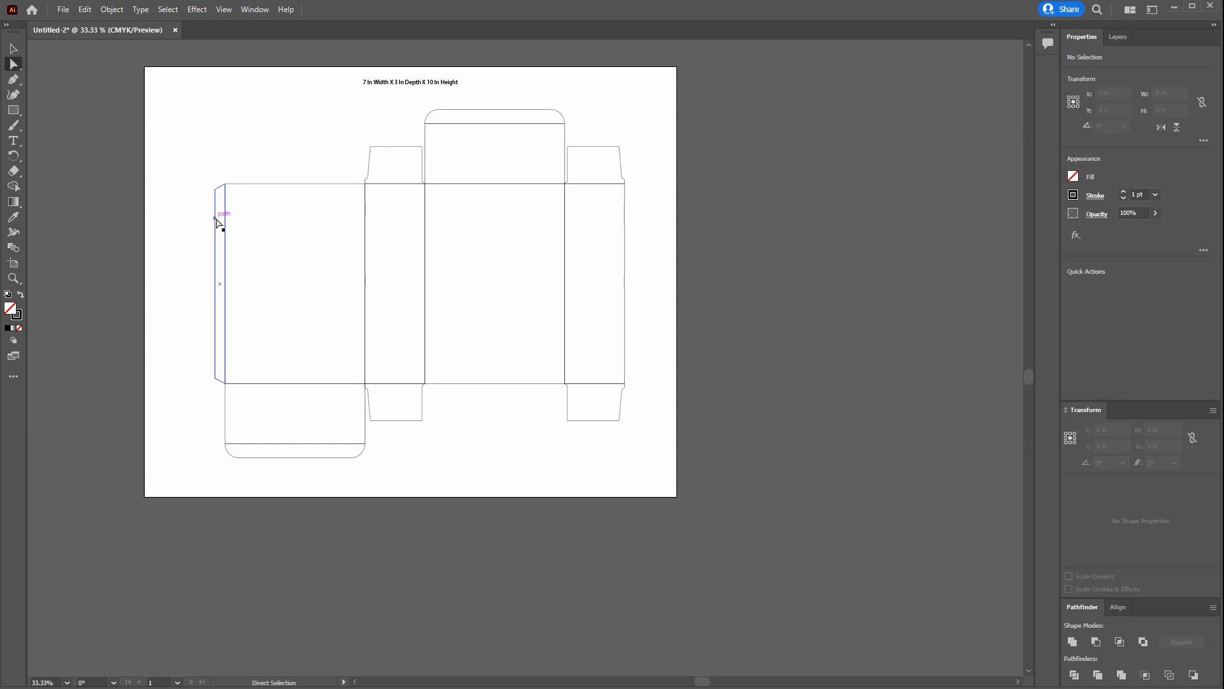
{"action": "left_click_drag", "start_coordinate": [221, 219], "coordinate": [544, 292]}
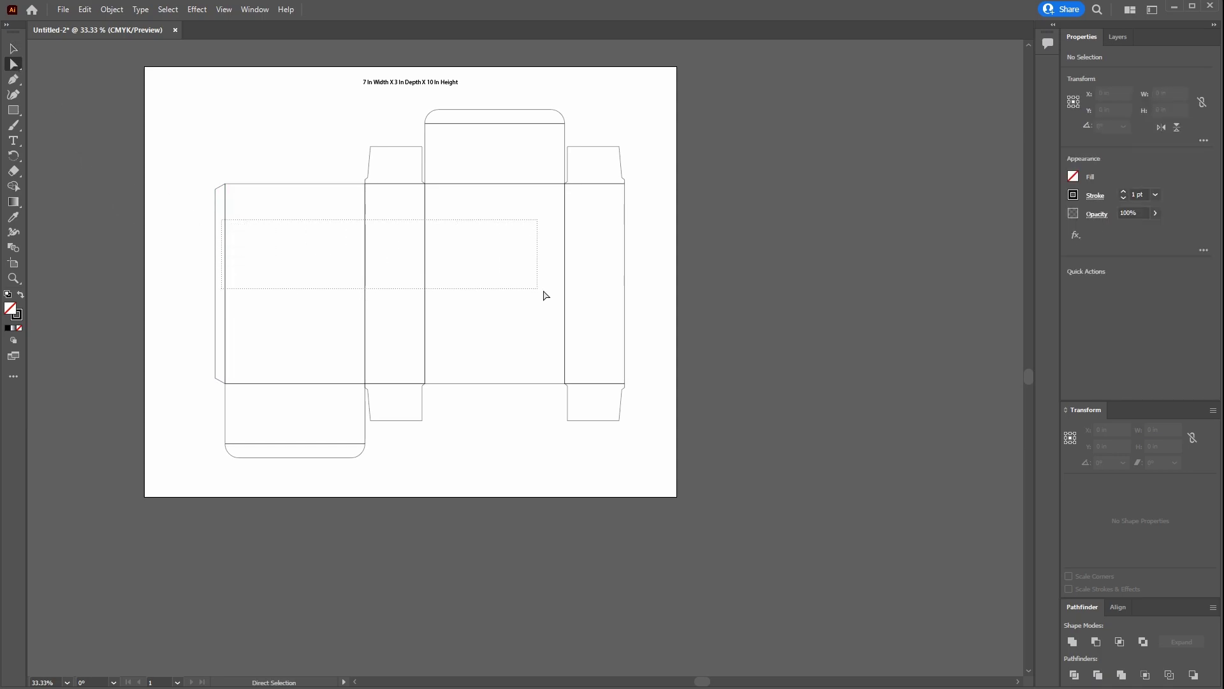
{"action": "left_click_drag", "start_coordinate": [544, 292], "coordinate": [604, 336]}
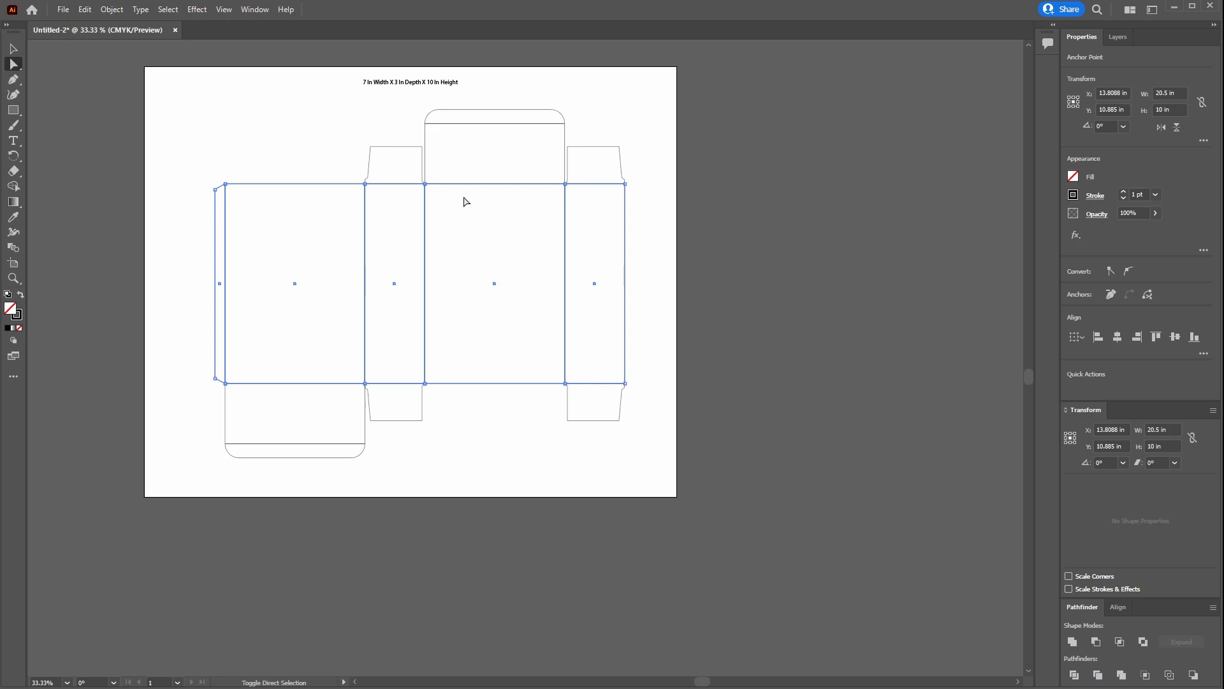
{"action": "left_click", "coordinate": [487, 171], "text": "shift"}
Add the tuck flaps, bottom panel and rounded top flap, then Unite all pieces into one outline.
{"action": "left_click", "coordinate": [402, 170], "text": "shift"}
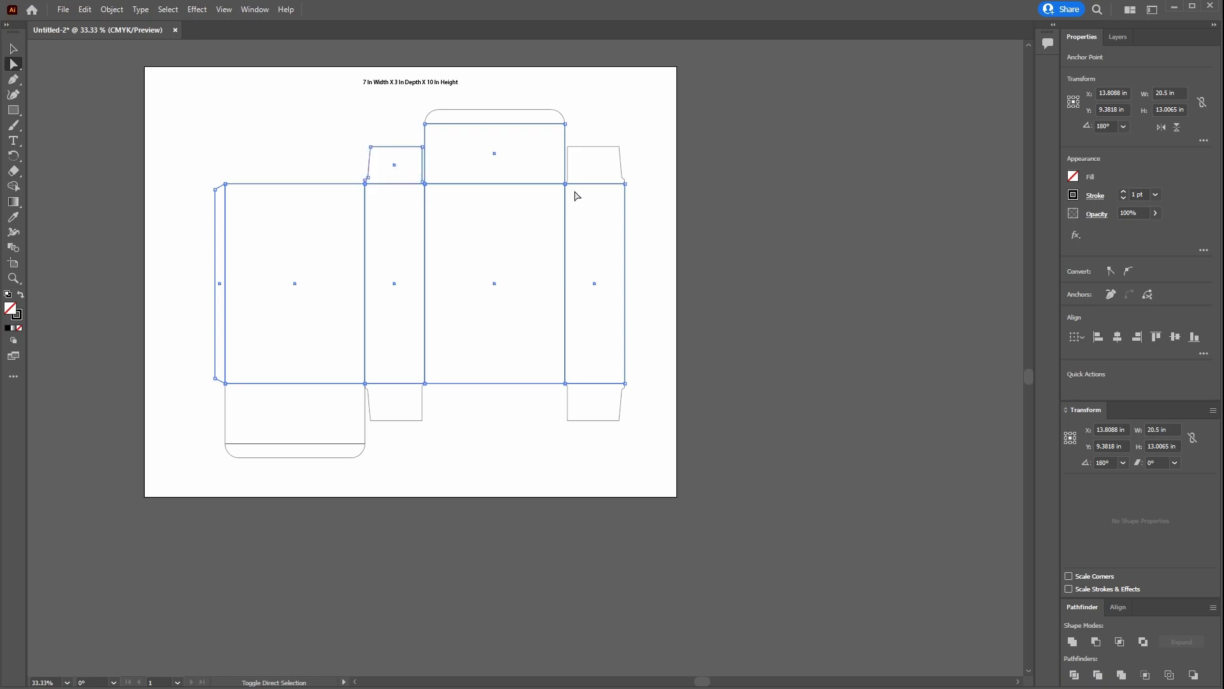
{"action": "left_click", "coordinate": [602, 168], "text": "shift"}
{"action": "left_click", "coordinate": [600, 398], "text": "shift"}
{"action": "left_click", "coordinate": [400, 391], "text": "shift"}
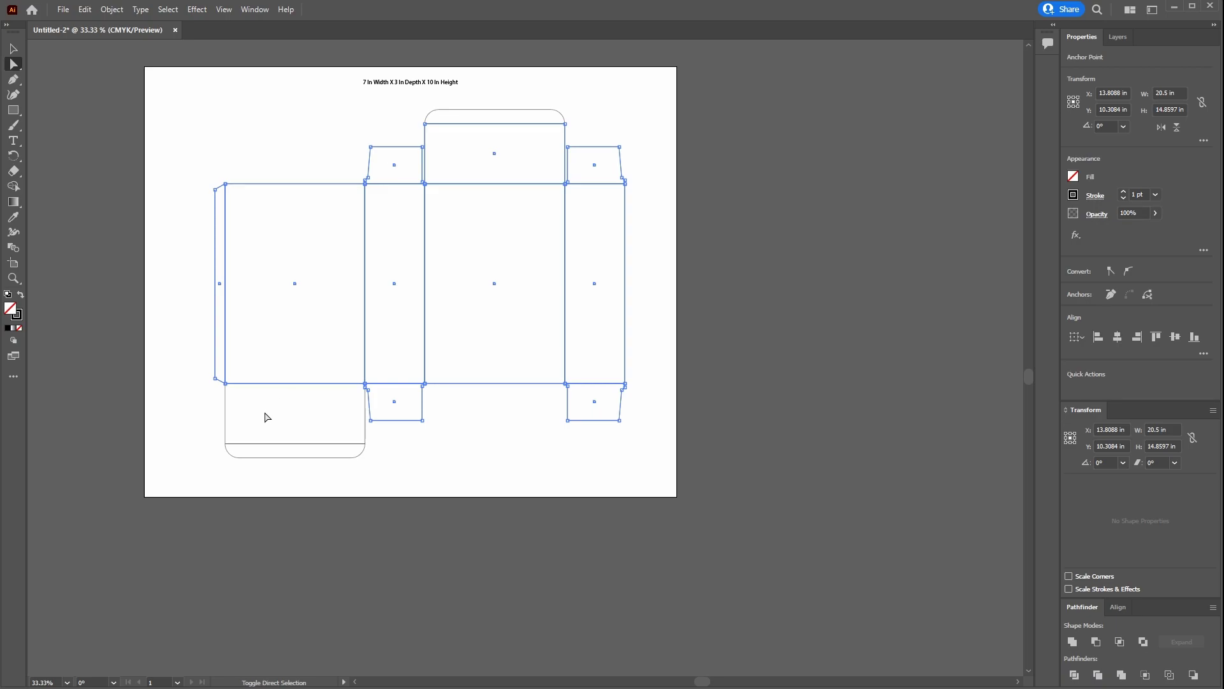
{"action": "left_click", "coordinate": [290, 451], "text": "shift"}
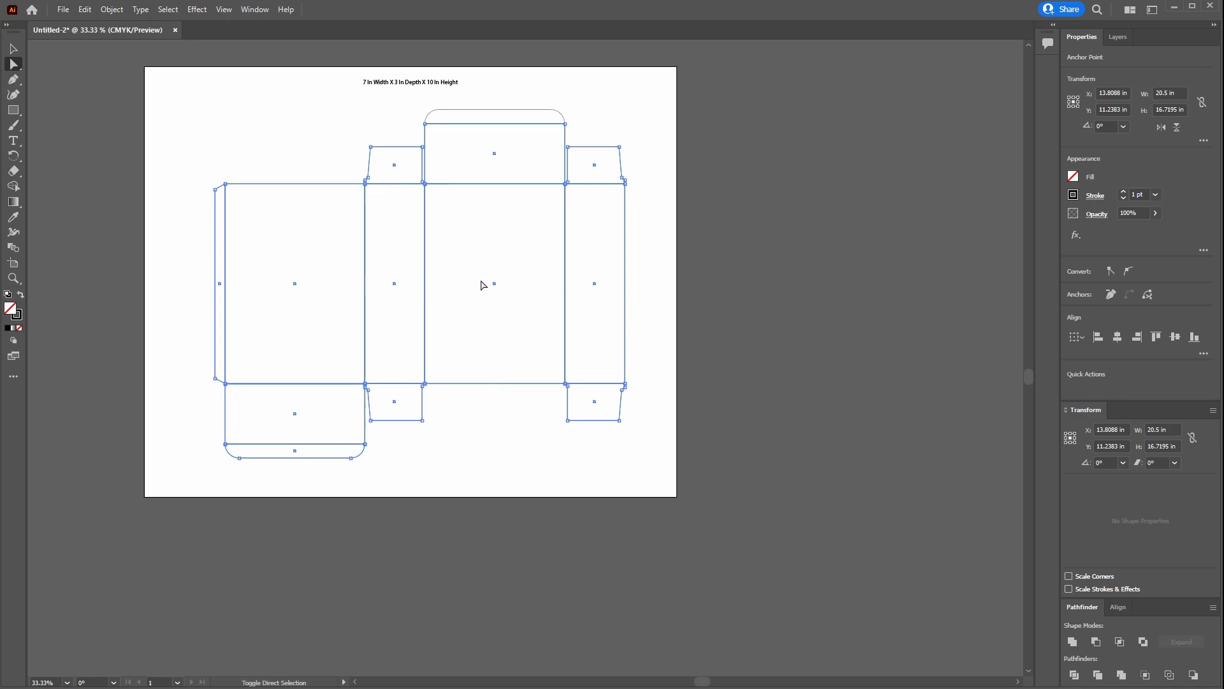
{"action": "left_click", "coordinate": [497, 116], "text": "shift"}
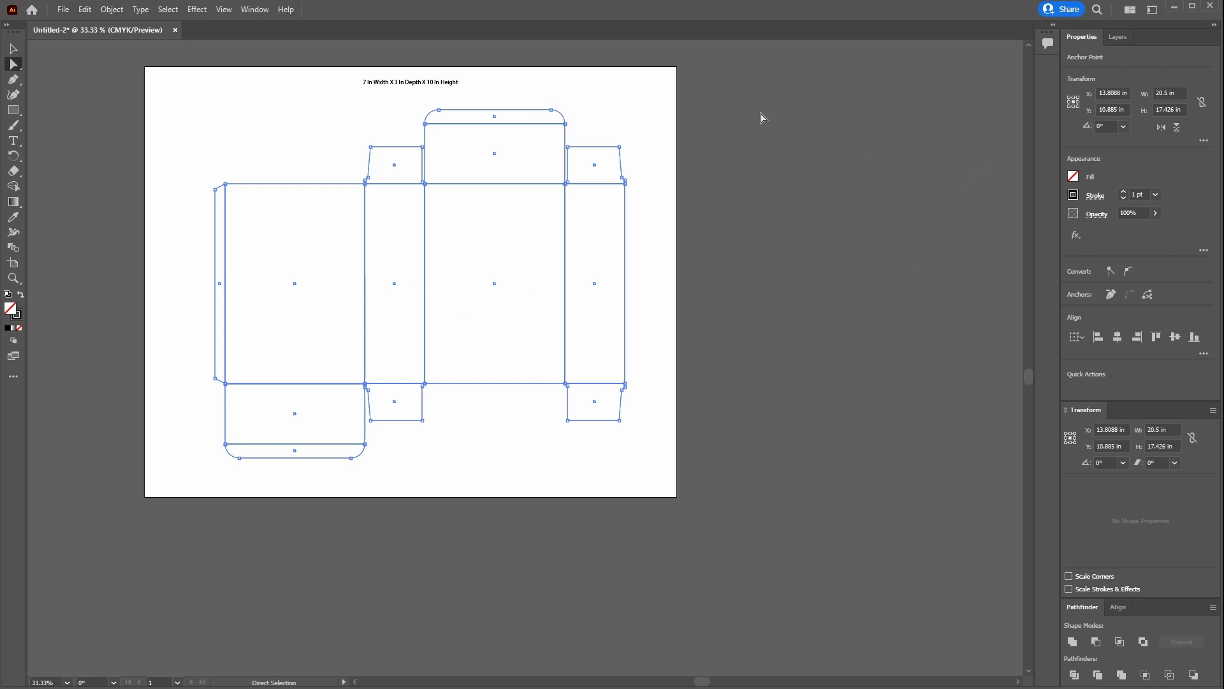
{"action": "key", "text": "ctrl+shift+u"}
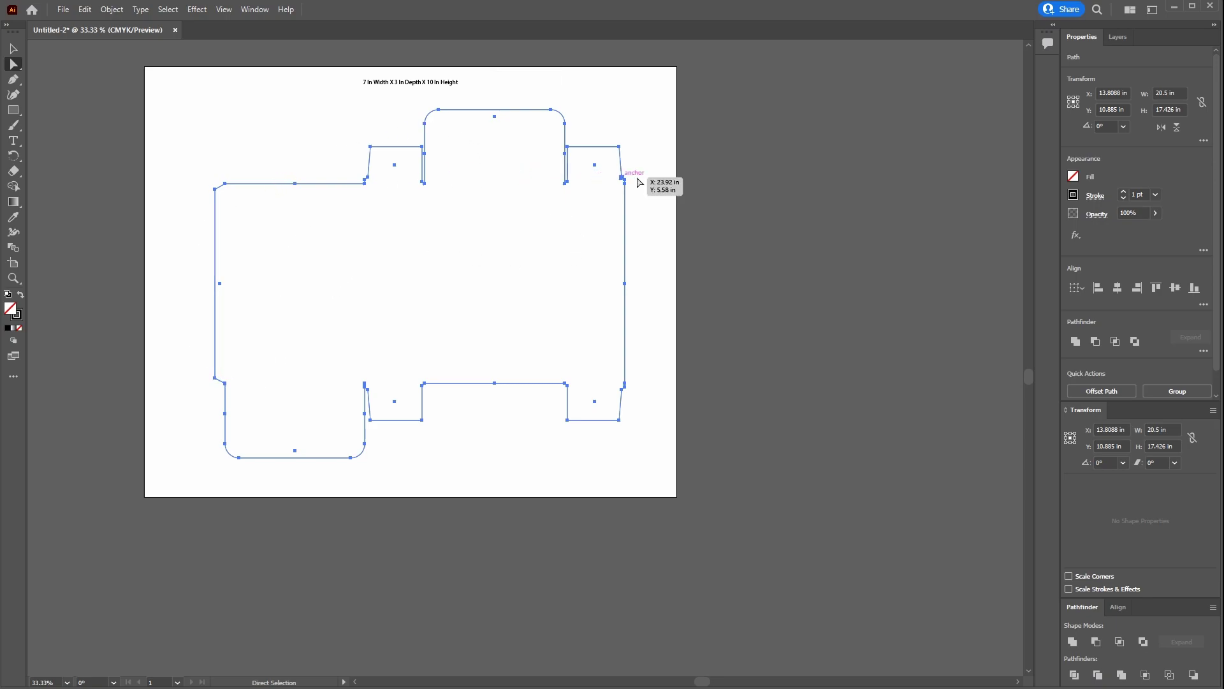
Create Layer 2 for the fold lines and lock Layer 1 holding the cut outline.
{"action": "left_click", "coordinate": [1119, 37]}
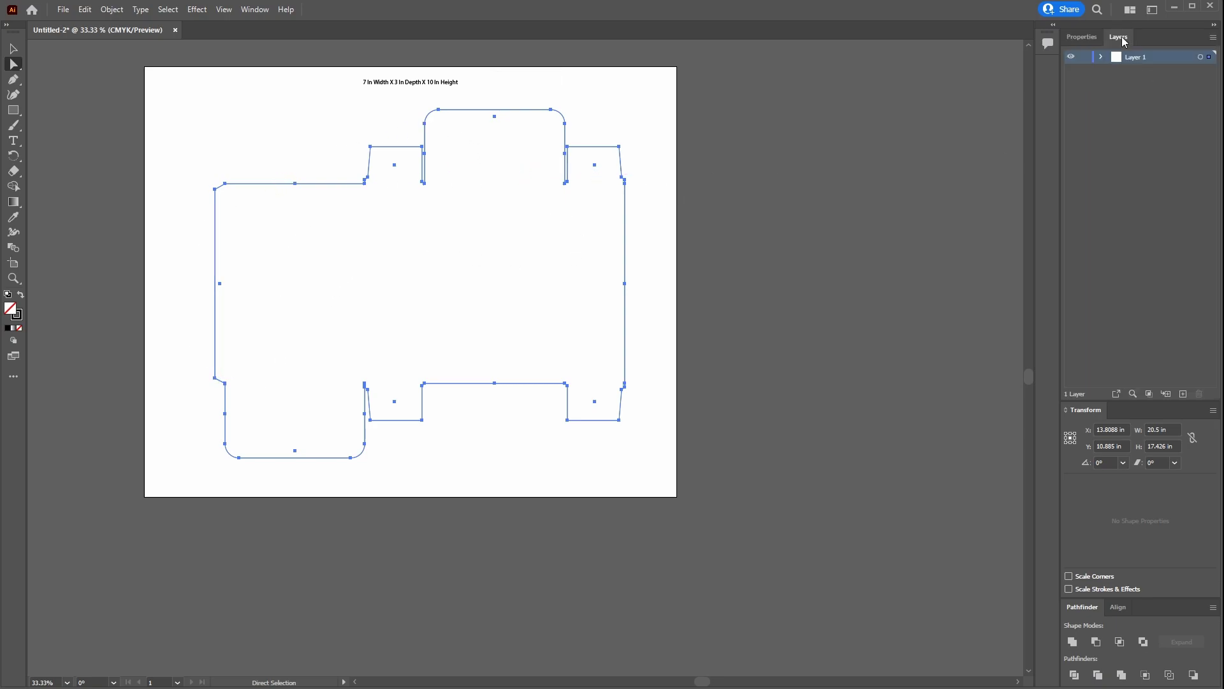
{"action": "left_click", "coordinate": [1184, 394]}
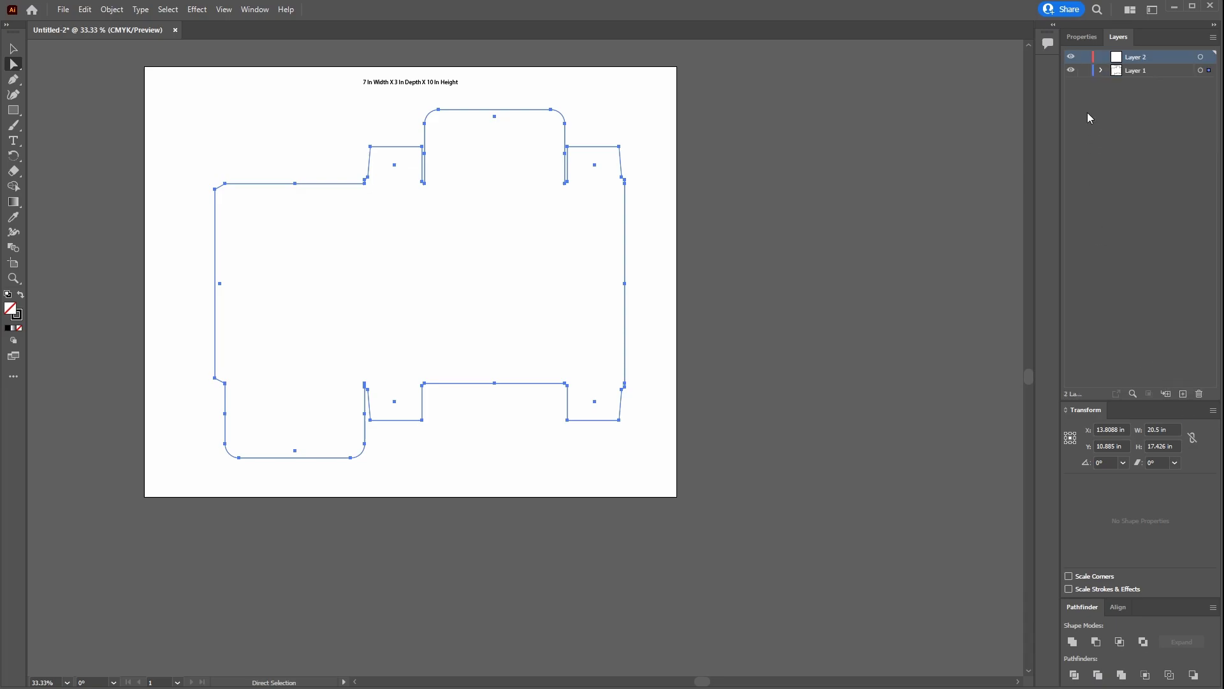
{"action": "left_click", "coordinate": [1084, 71]}
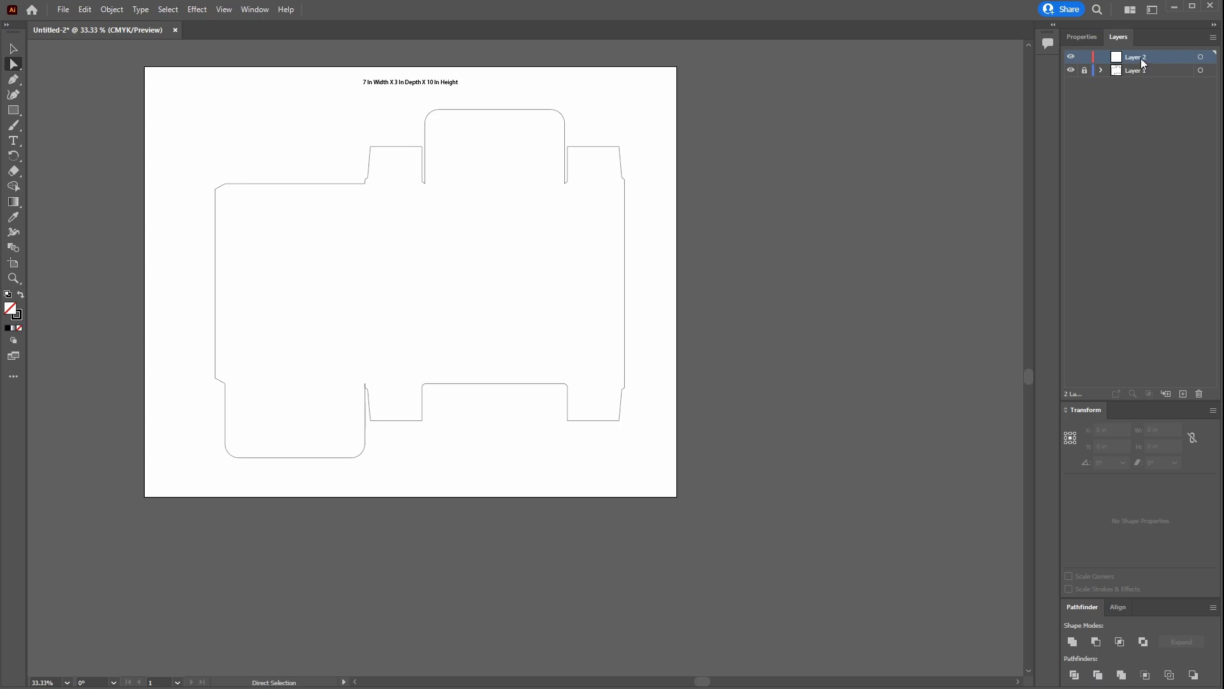
Paste the fold lines in place on Layer 2, then deselect them.
{"action": "key", "text": "ctrl+v"}
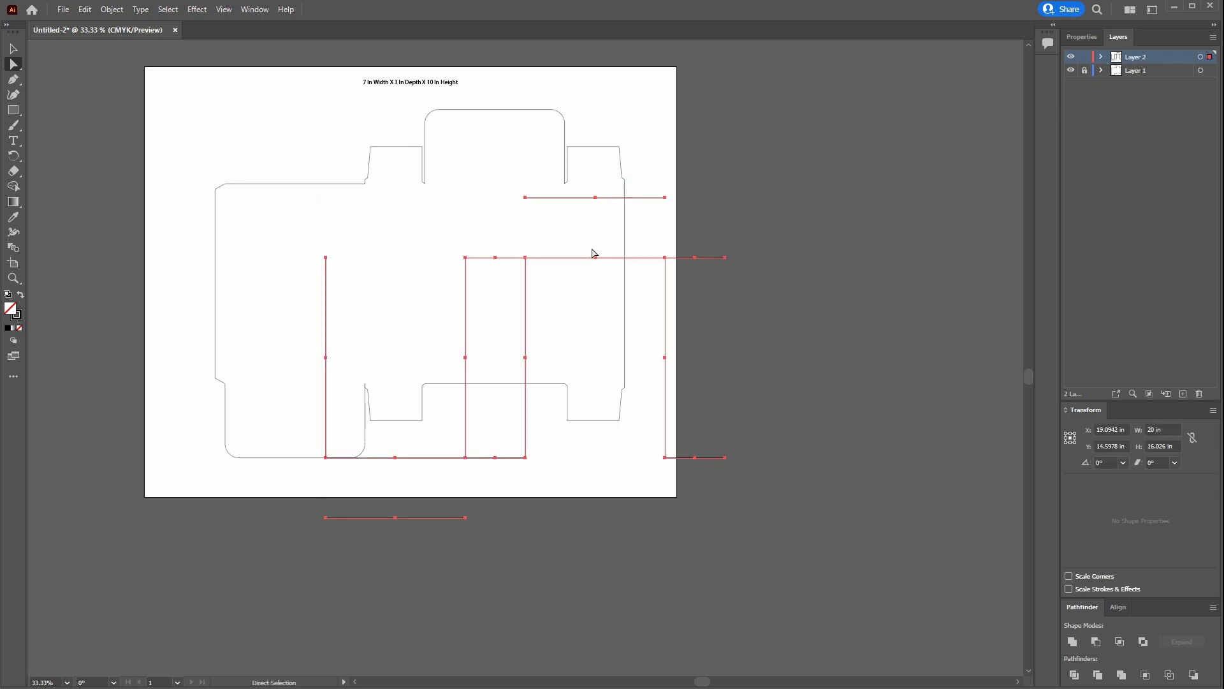
{"action": "key", "text": "ctrl+z"}
{"action": "left_click", "coordinate": [85, 9]}
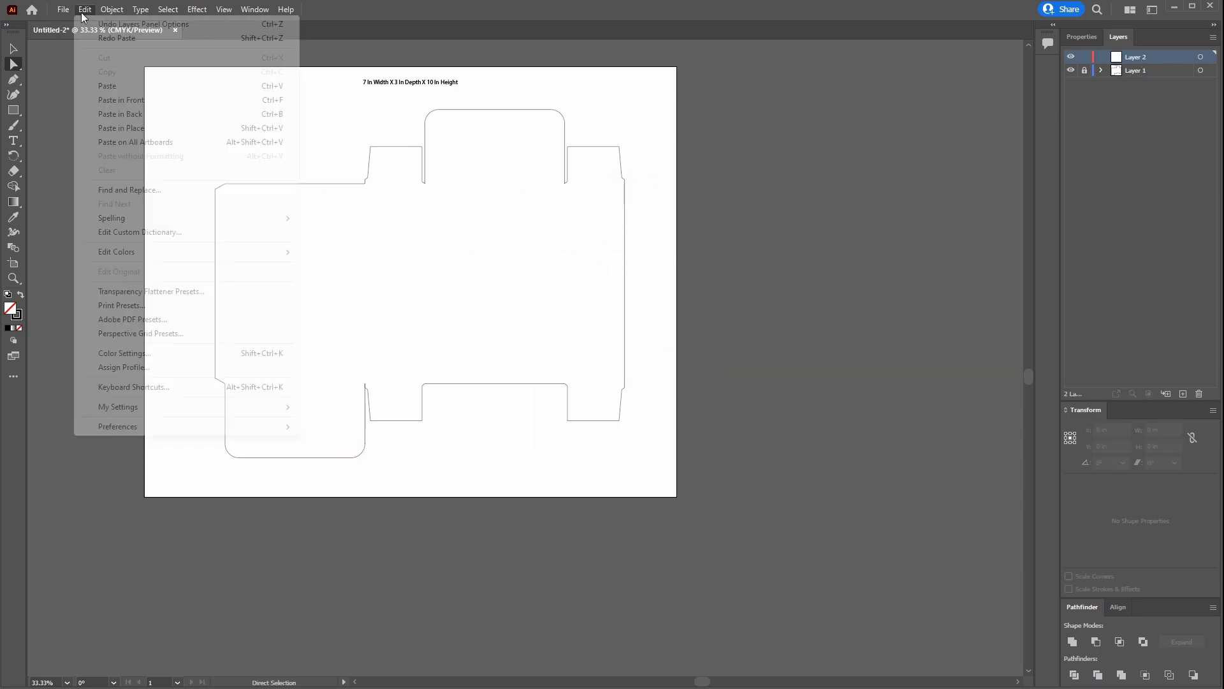
{"action": "left_click", "coordinate": [124, 100]}
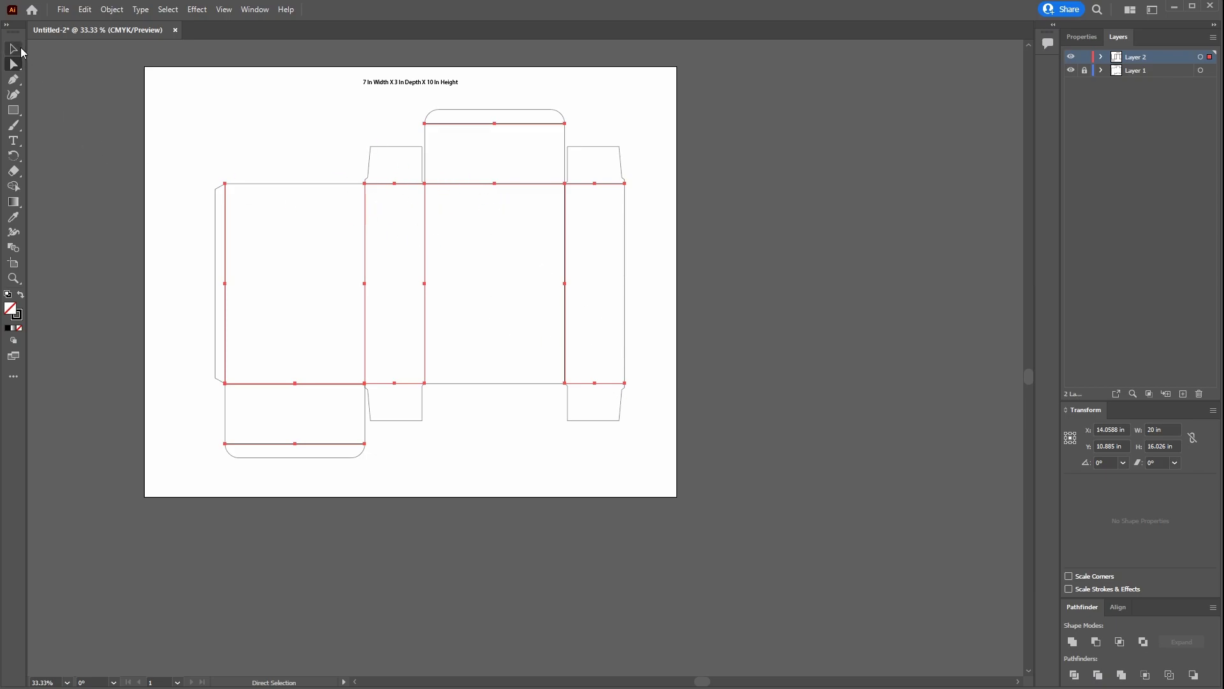
{"action": "left_click", "coordinate": [22, 49]}
{"action": "left_click", "coordinate": [267, 108]}
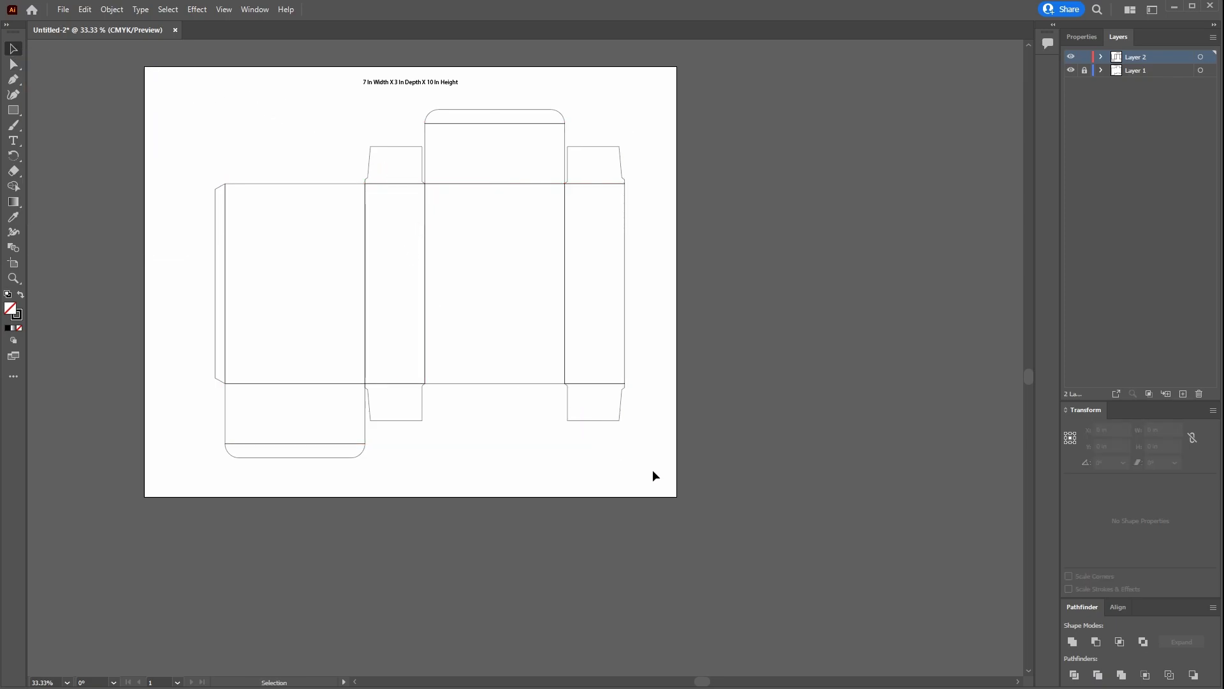
Make all the fold lines dashed using the Stroke options.
{"action": "left_click_drag", "start_coordinate": [653, 470], "coordinate": [156, 107]}
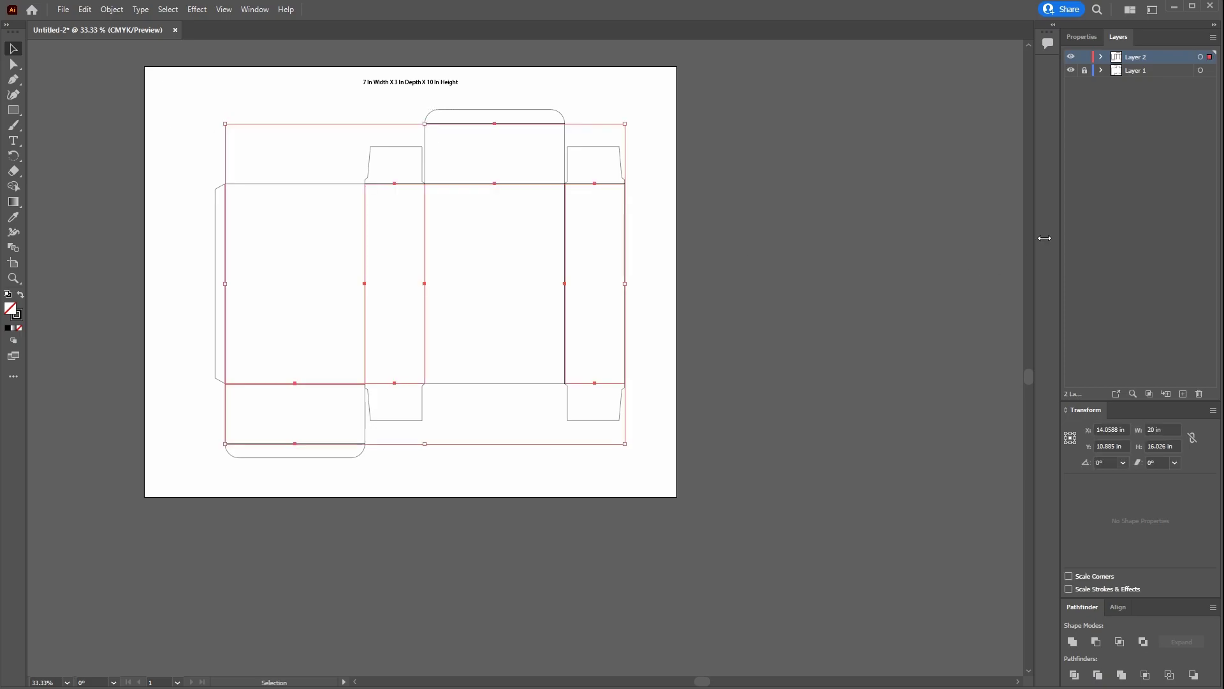
{"action": "left_click", "coordinate": [1082, 36]}
{"action": "left_click", "coordinate": [1094, 196]}
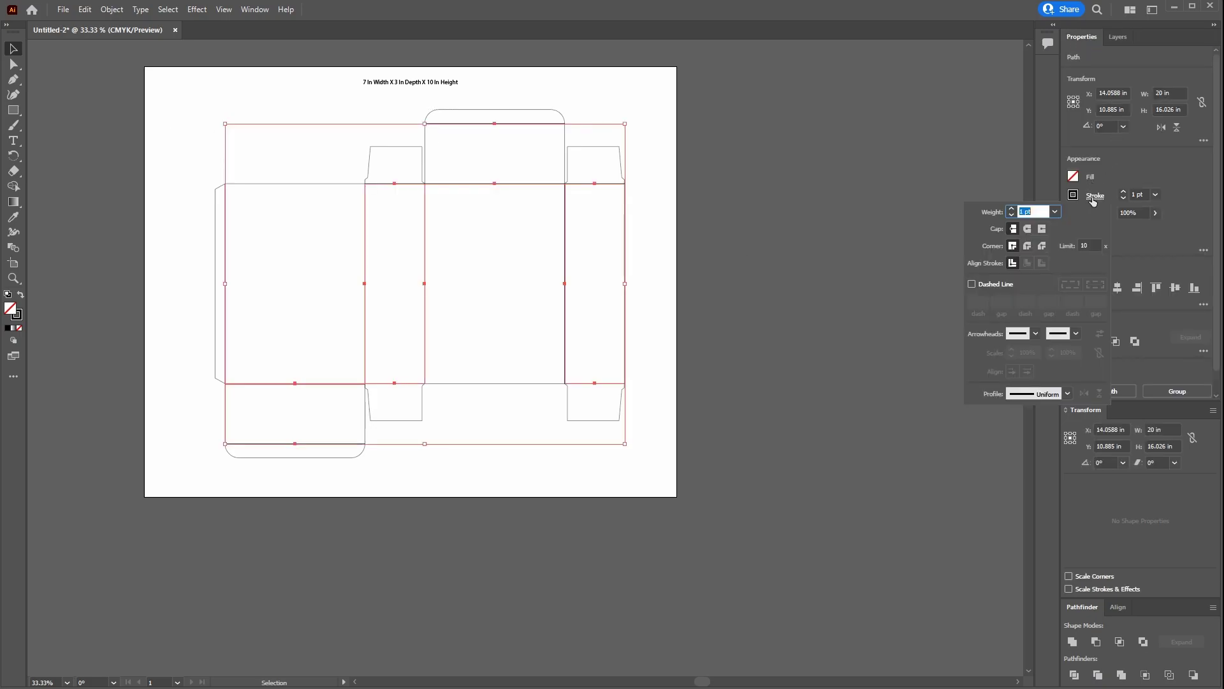
{"action": "left_click", "coordinate": [972, 285]}
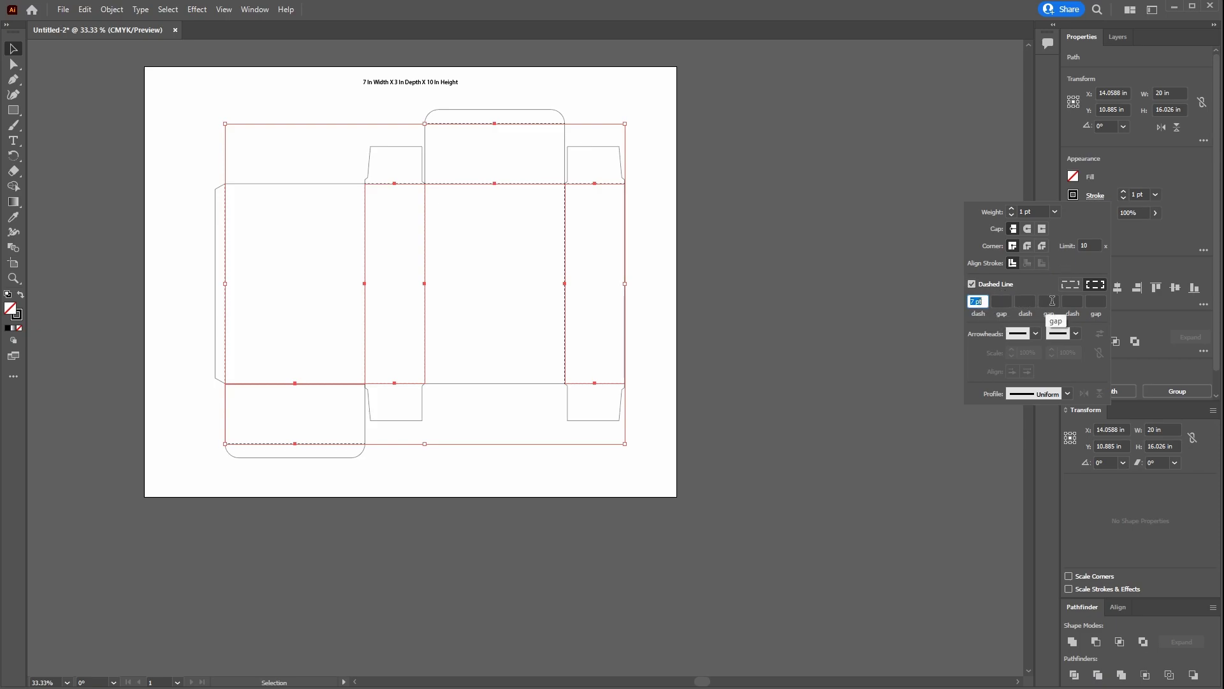
{"action": "left_click", "coordinate": [663, 291]}
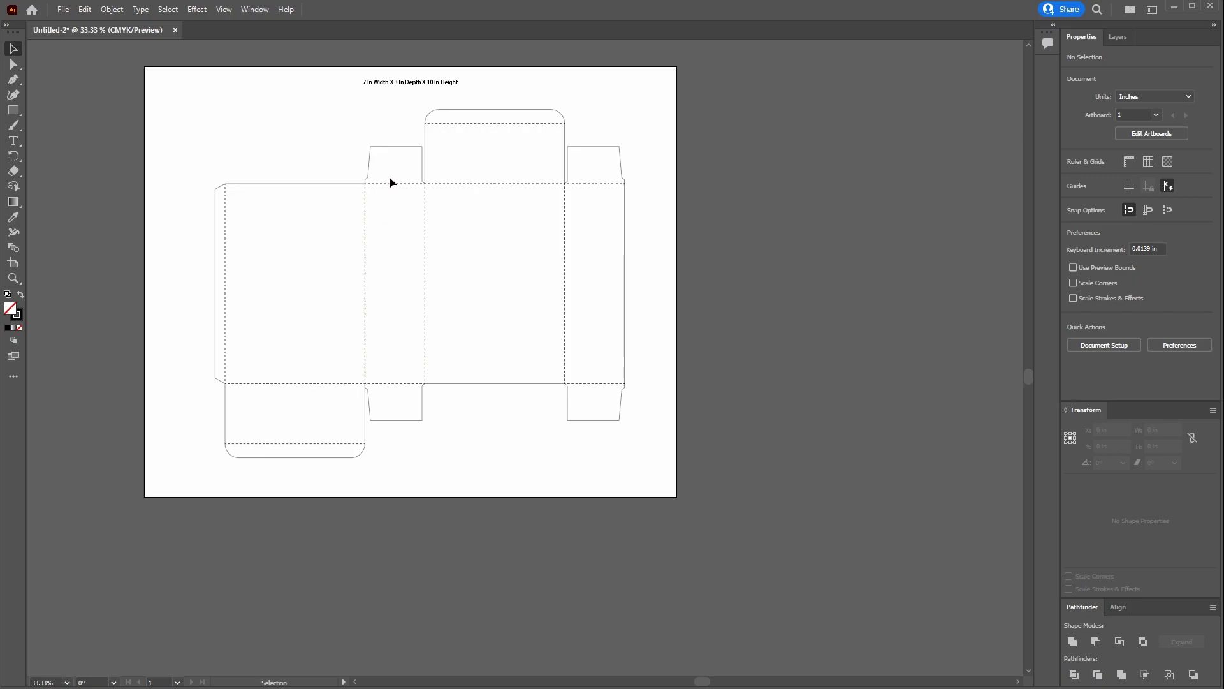
Set the fold lines' stroke colour to red and deselect them.
{"action": "left_click_drag", "start_coordinate": [634, 471], "coordinate": [193, 106]}
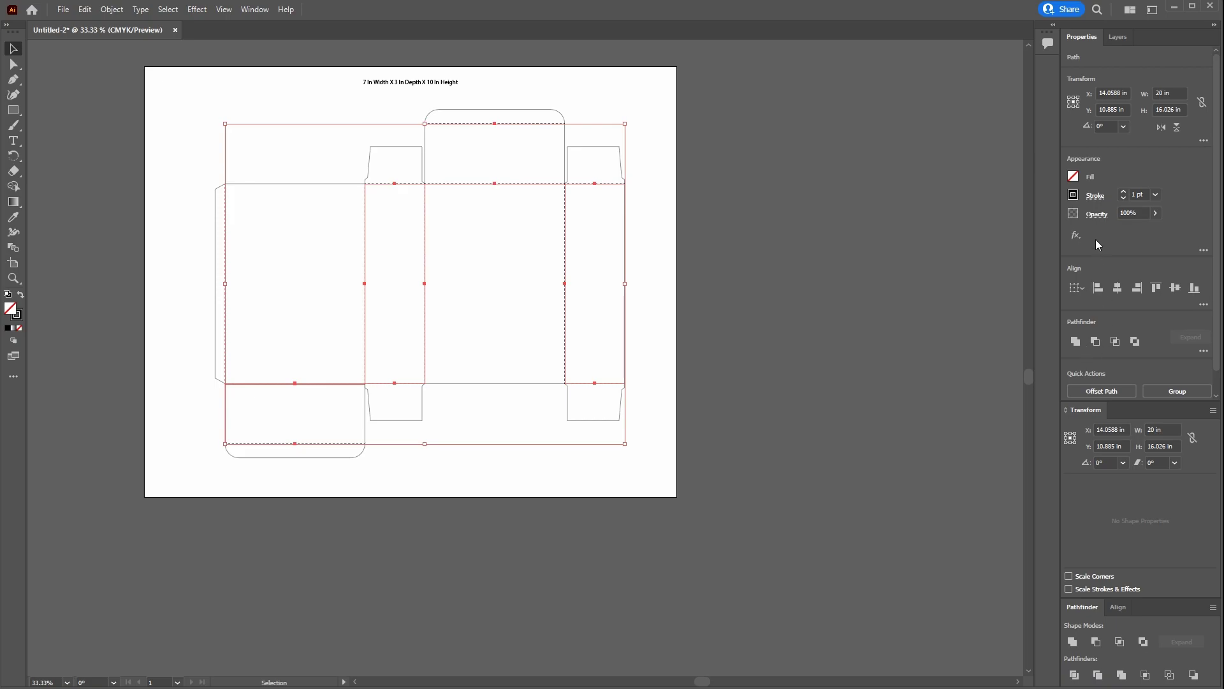
{"action": "left_click", "coordinate": [1075, 196]}
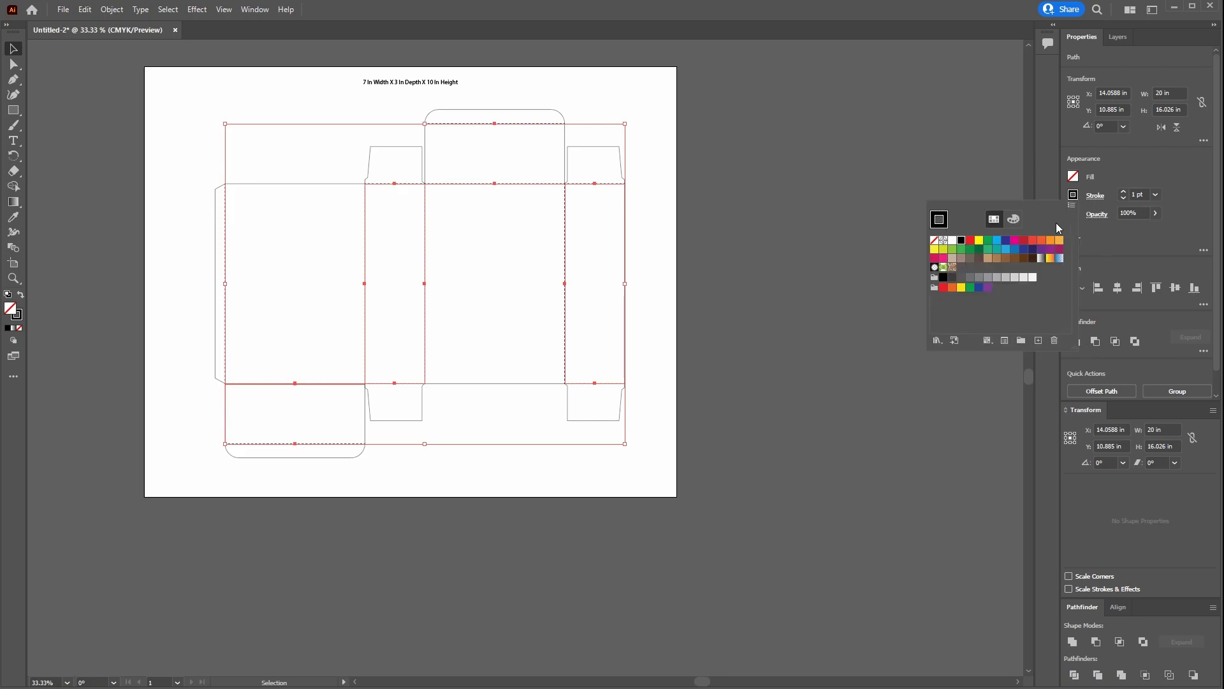
{"action": "left_click", "coordinate": [970, 240]}
{"action": "left_click", "coordinate": [647, 204]}
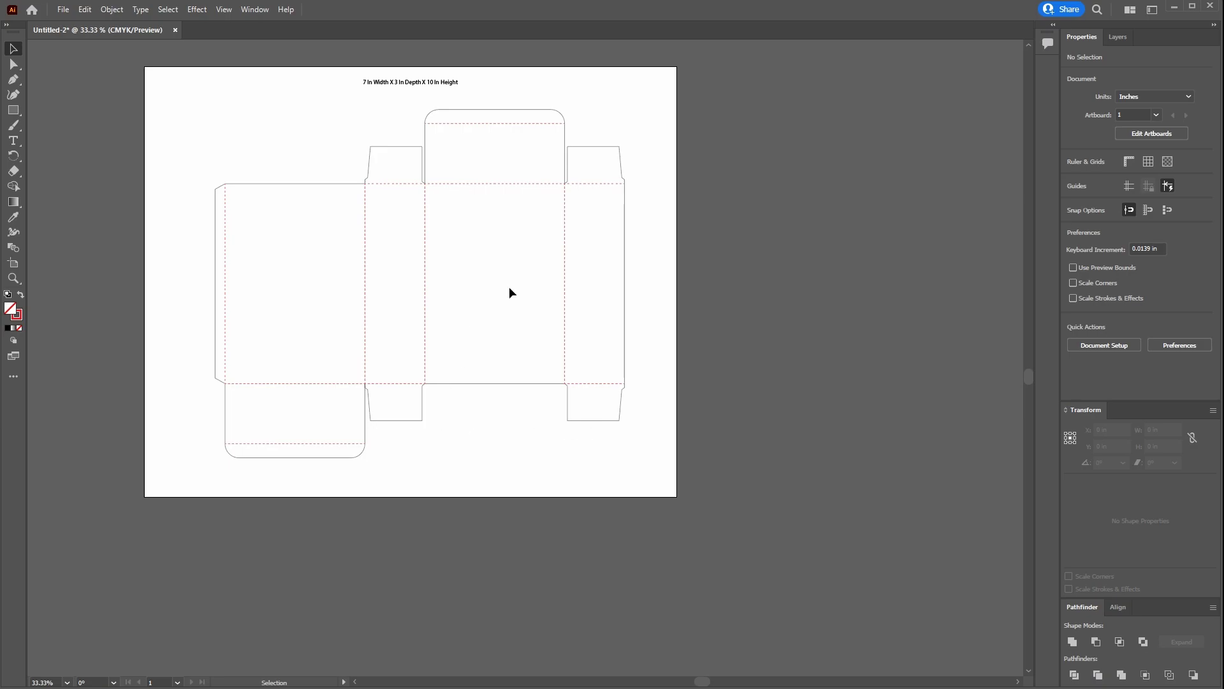
Duplicate Layer 1 and make the copy, placed below it, the working layer.
{"action": "left_click", "coordinate": [1117, 36]}
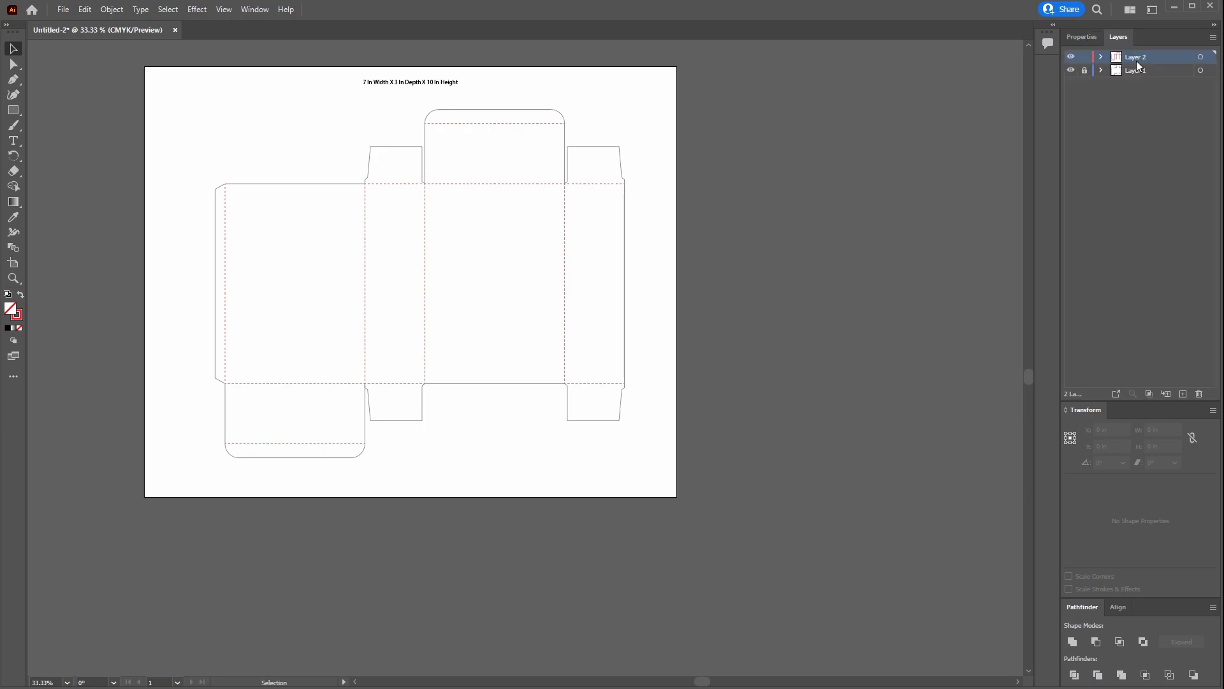
{"action": "left_click", "coordinate": [1134, 70]}
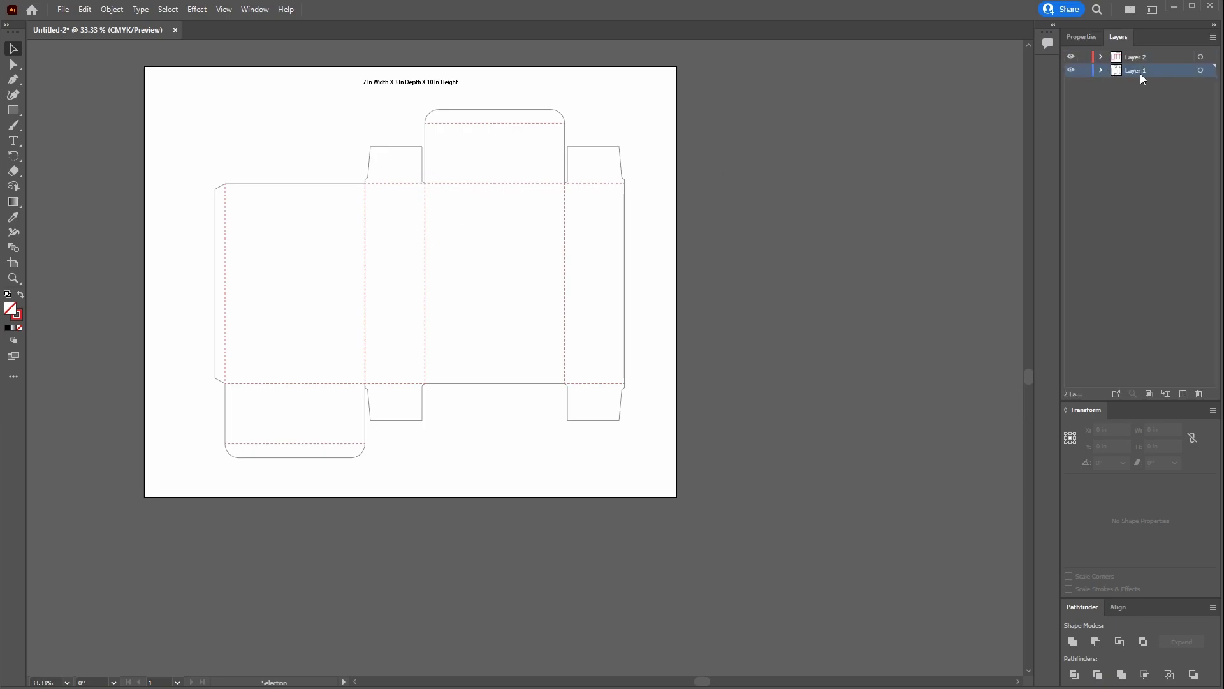
{"action": "left_click_drag", "start_coordinate": [1134, 70], "coordinate": [1184, 394]}
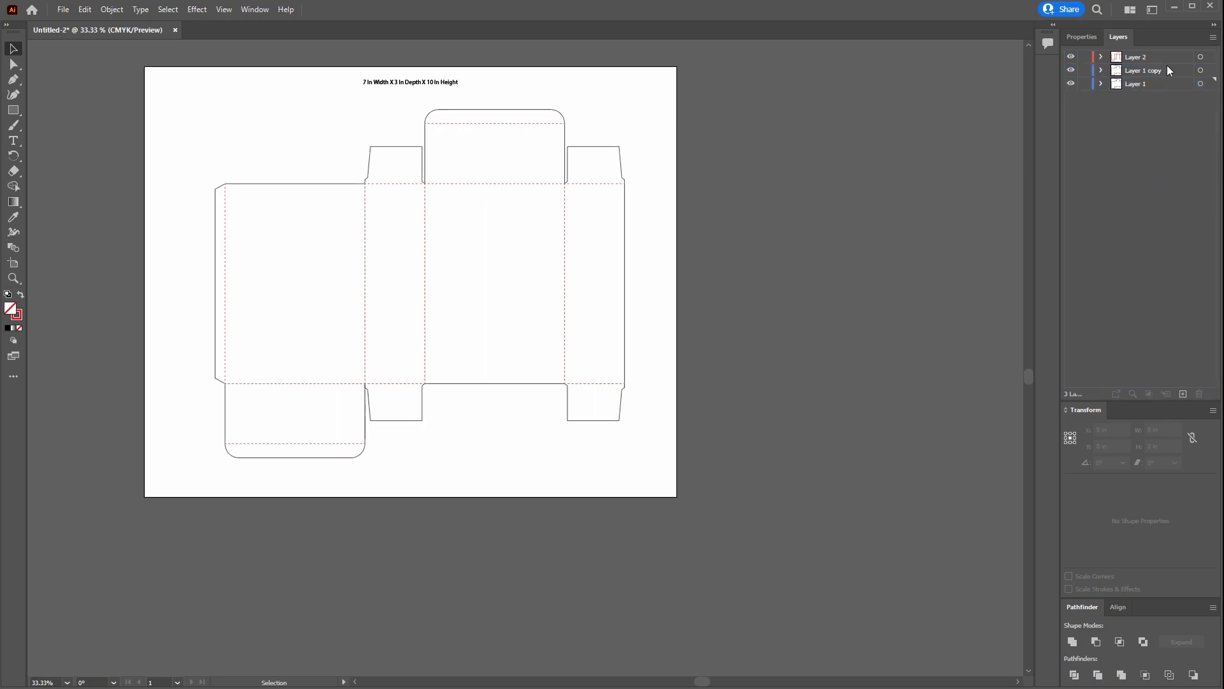
{"action": "left_click_drag", "start_coordinate": [1169, 70], "coordinate": [1163, 95]}
{"action": "left_click", "coordinate": [1150, 85]}
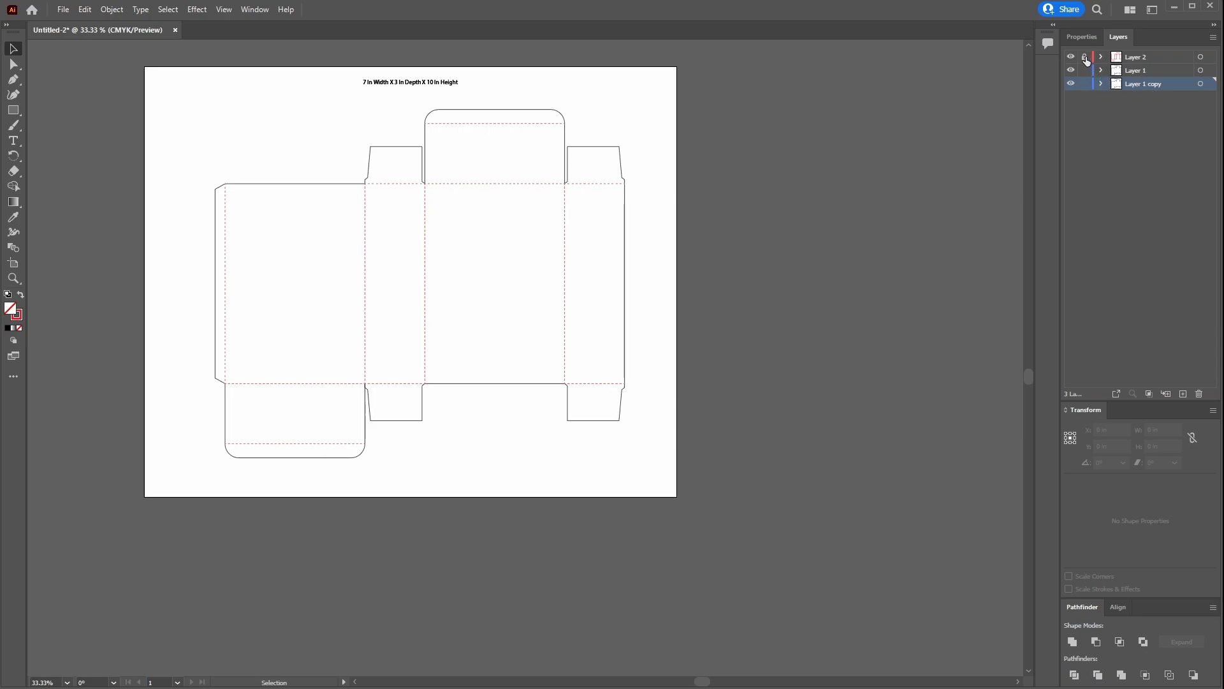
Lock and hide Layer 1 and Layer 2, then select the whole copied outline.
{"action": "left_click_drag", "start_coordinate": [1086, 59], "coordinate": [1085, 71]}
{"action": "left_click_drag", "start_coordinate": [1072, 58], "coordinate": [1071, 72]}
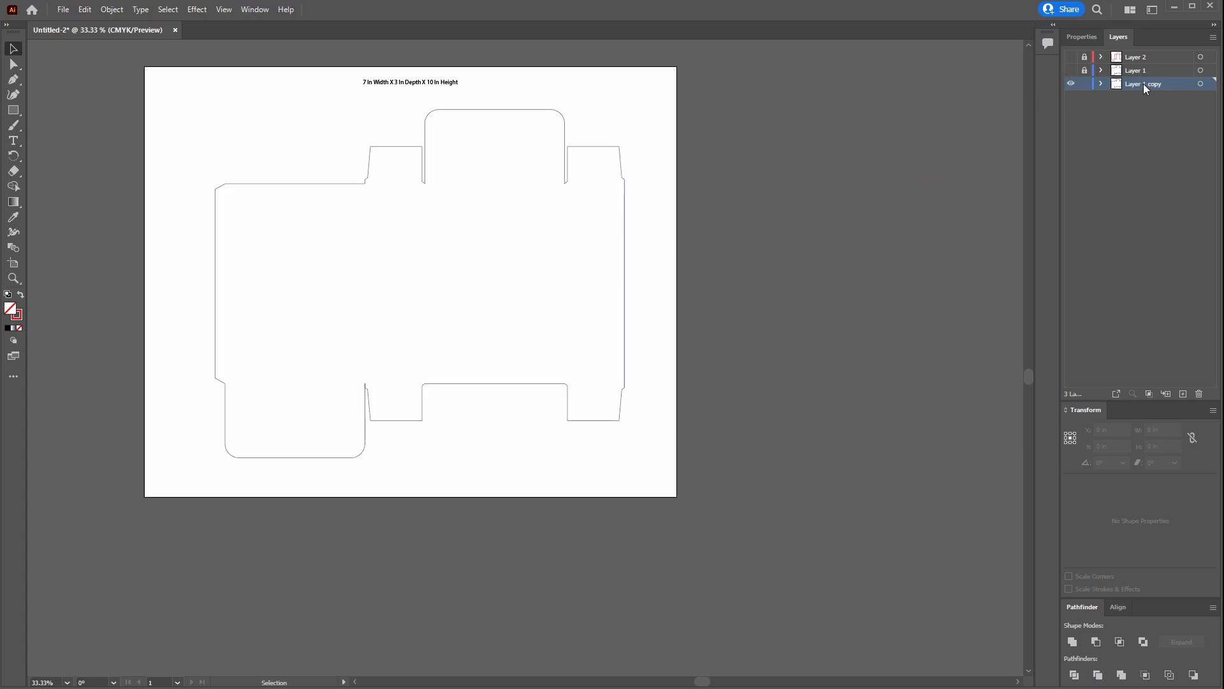
{"action": "left_click", "coordinate": [521, 117]}
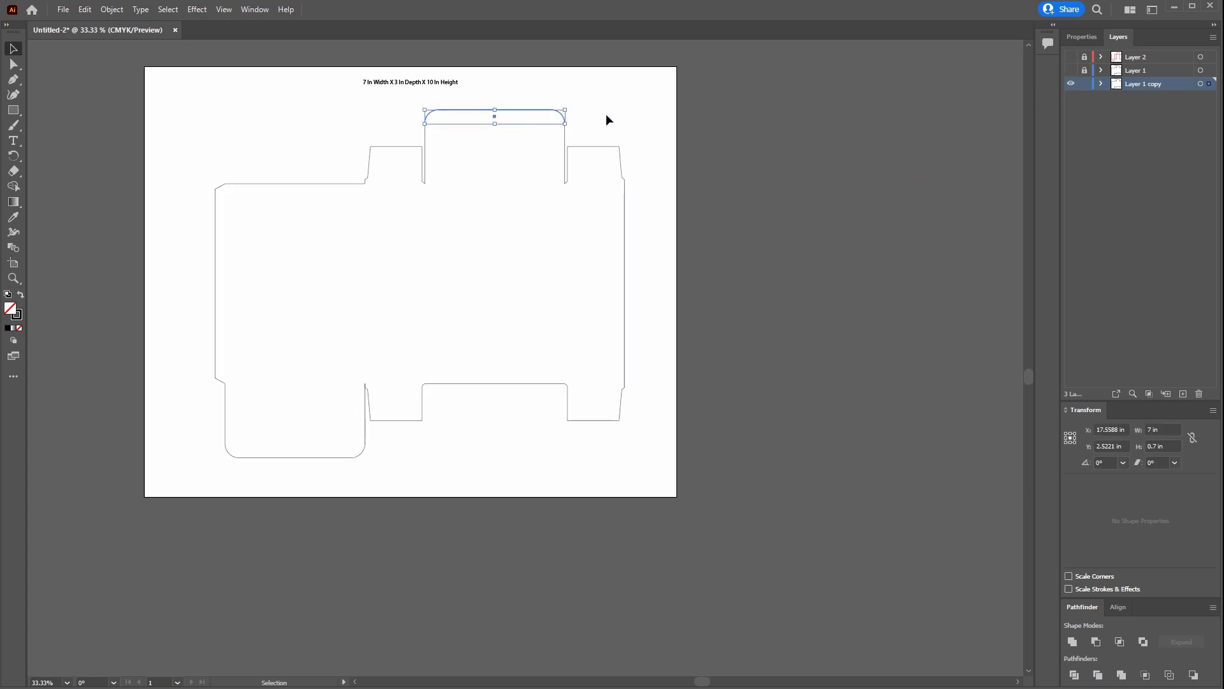
{"action": "left_click", "coordinate": [647, 430]}
{"action": "left_click_drag", "start_coordinate": [659, 469], "coordinate": [184, 101]}
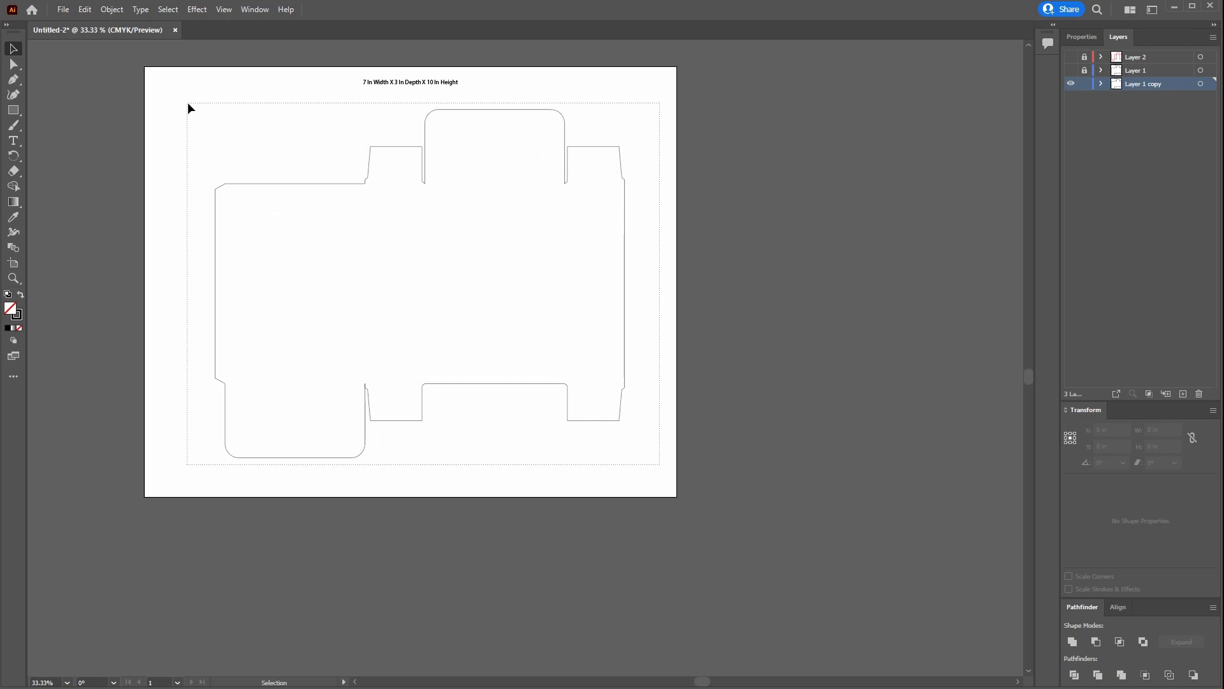
Fill the copied outline black and apply a 0.25 in Offset Path with round joins.
{"action": "left_click", "coordinate": [20, 294]}
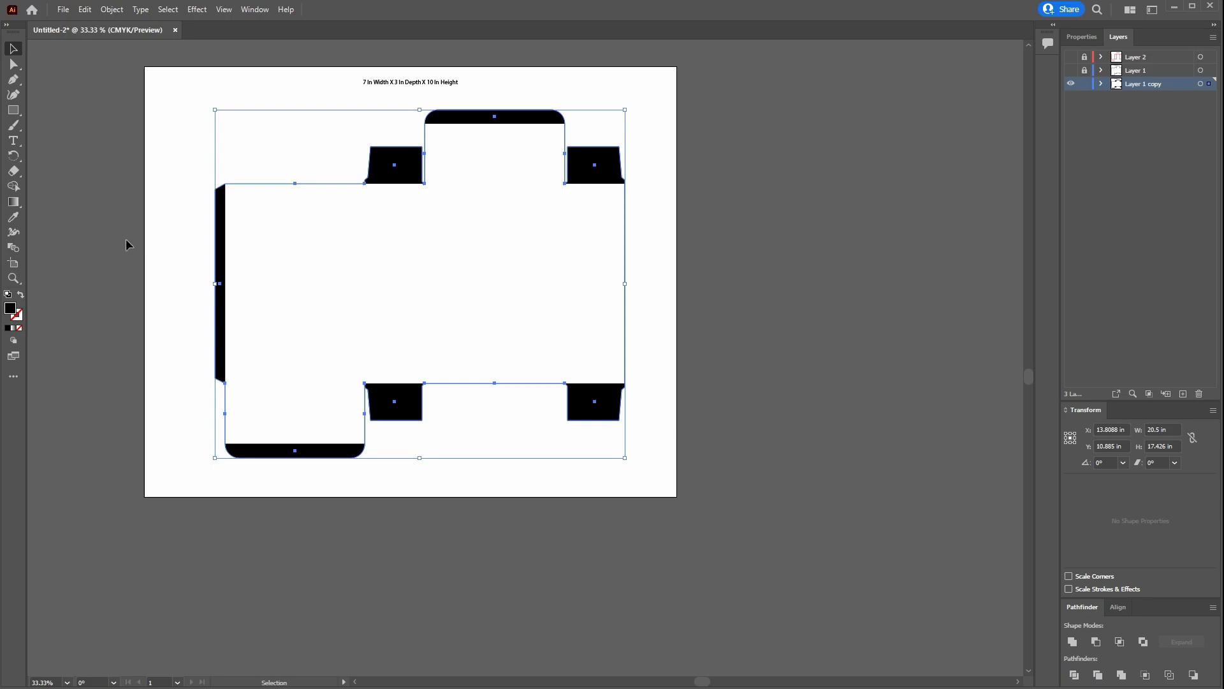
{"action": "left_click", "coordinate": [197, 9]}
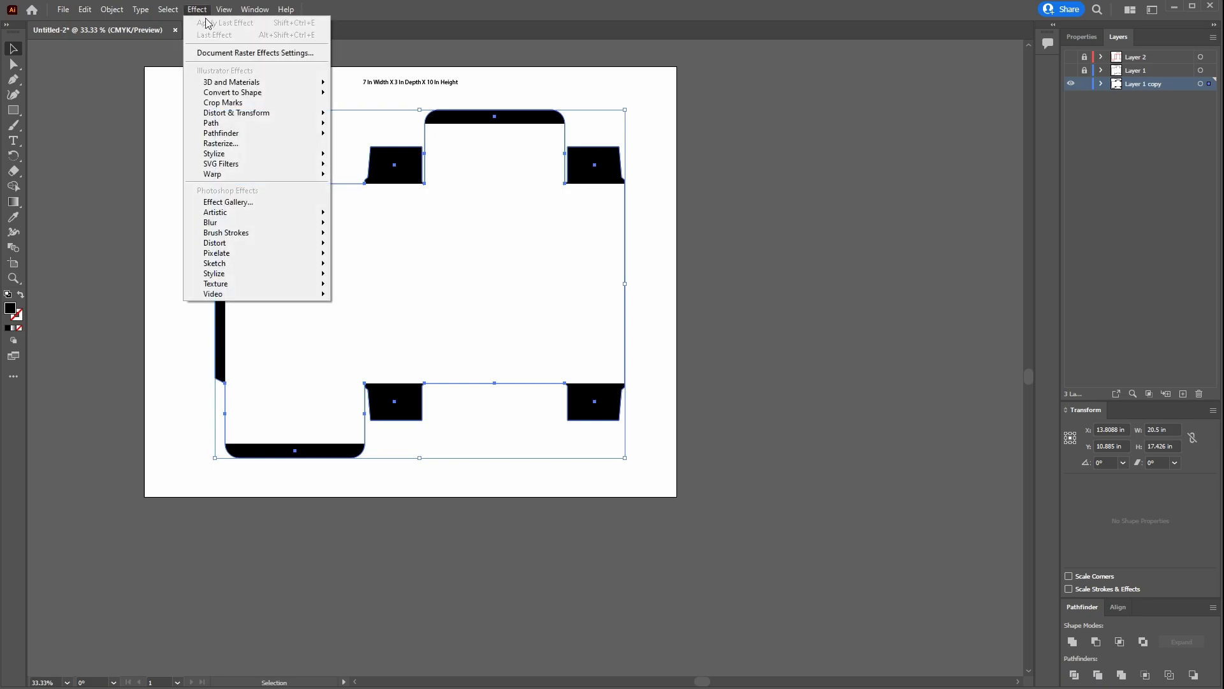
{"action": "left_click", "coordinate": [349, 125]}
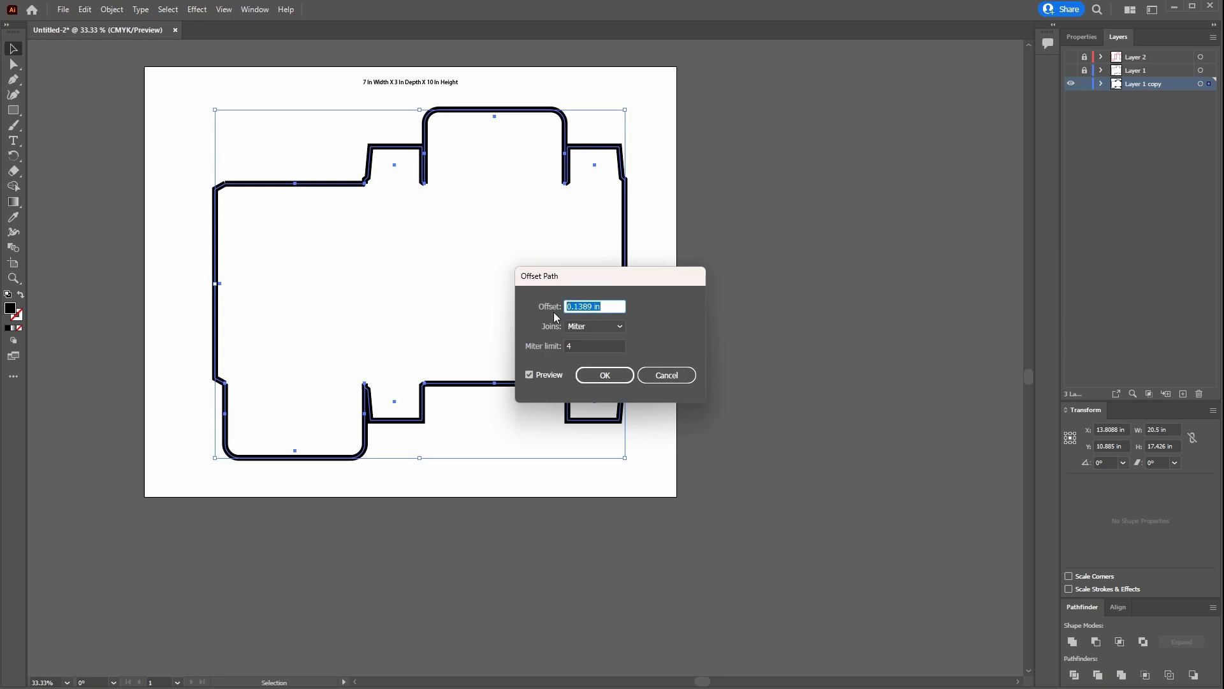
{"action": "type", "text": "0.25"}
{"action": "left_click", "coordinate": [590, 326]}
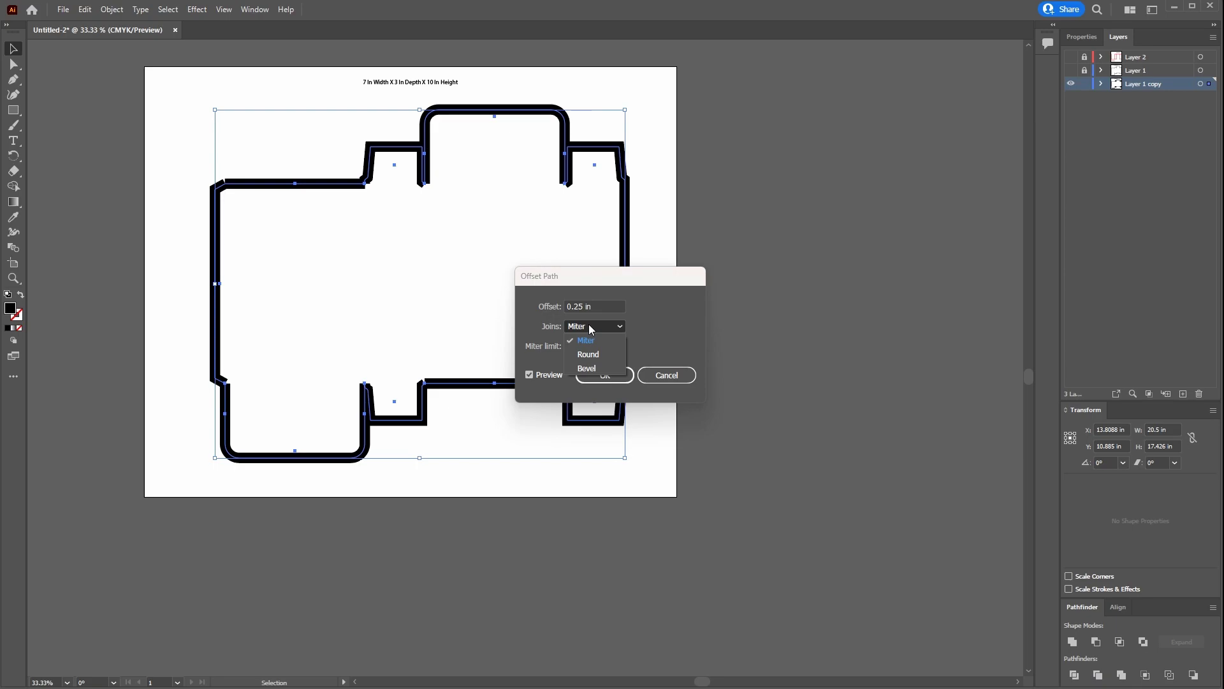
{"action": "left_click", "coordinate": [592, 356]}
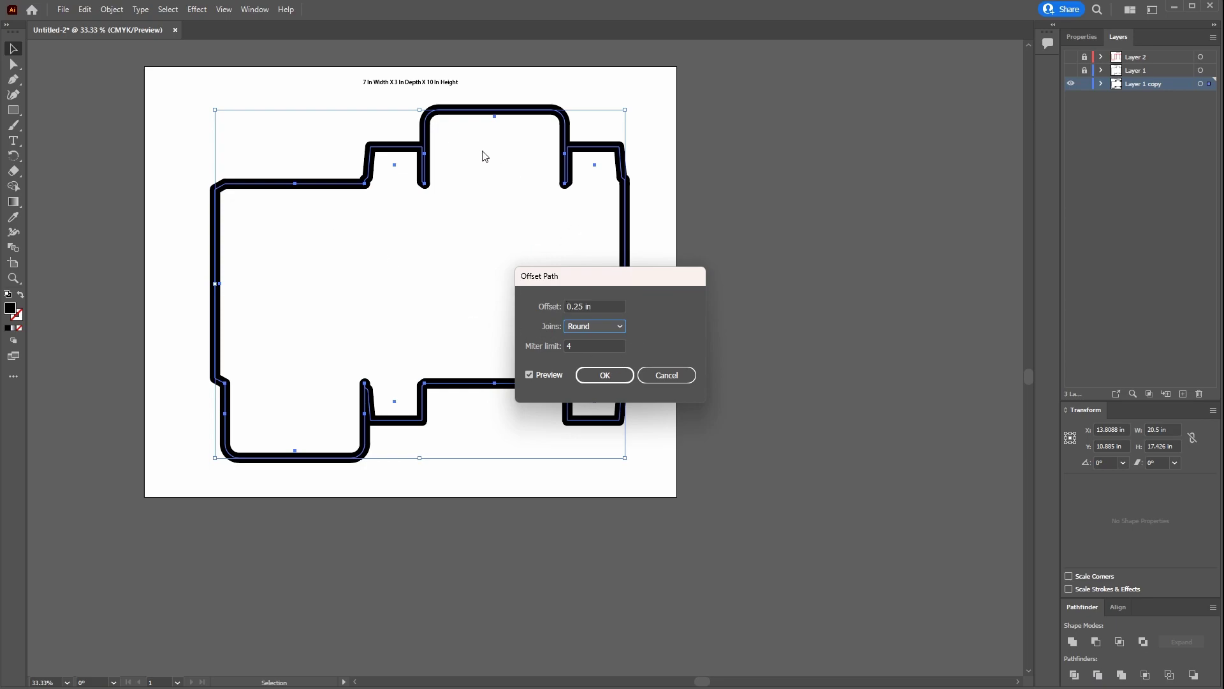
{"action": "left_click", "coordinate": [617, 380]}
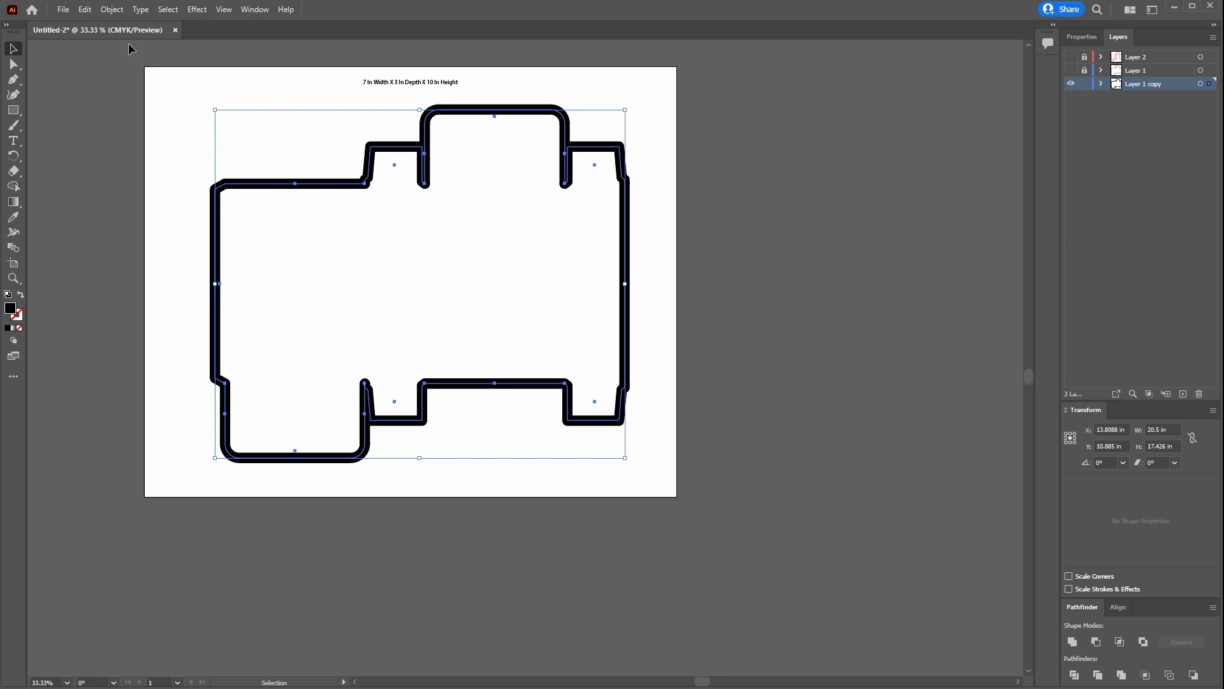
Expand Appearance, Unite, release the compound path and Unite again into one silhouette.
{"action": "left_click", "coordinate": [112, 10]}
{"action": "left_click", "coordinate": [153, 176]}
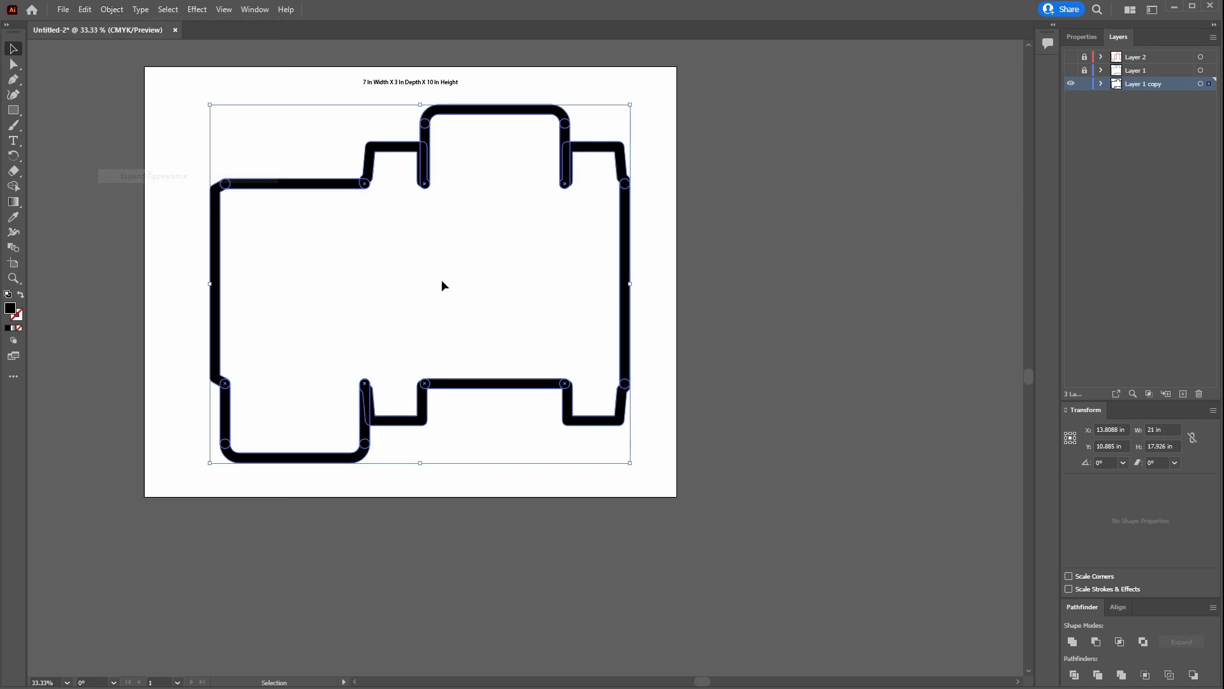
{"action": "left_click", "coordinate": [1073, 642]}
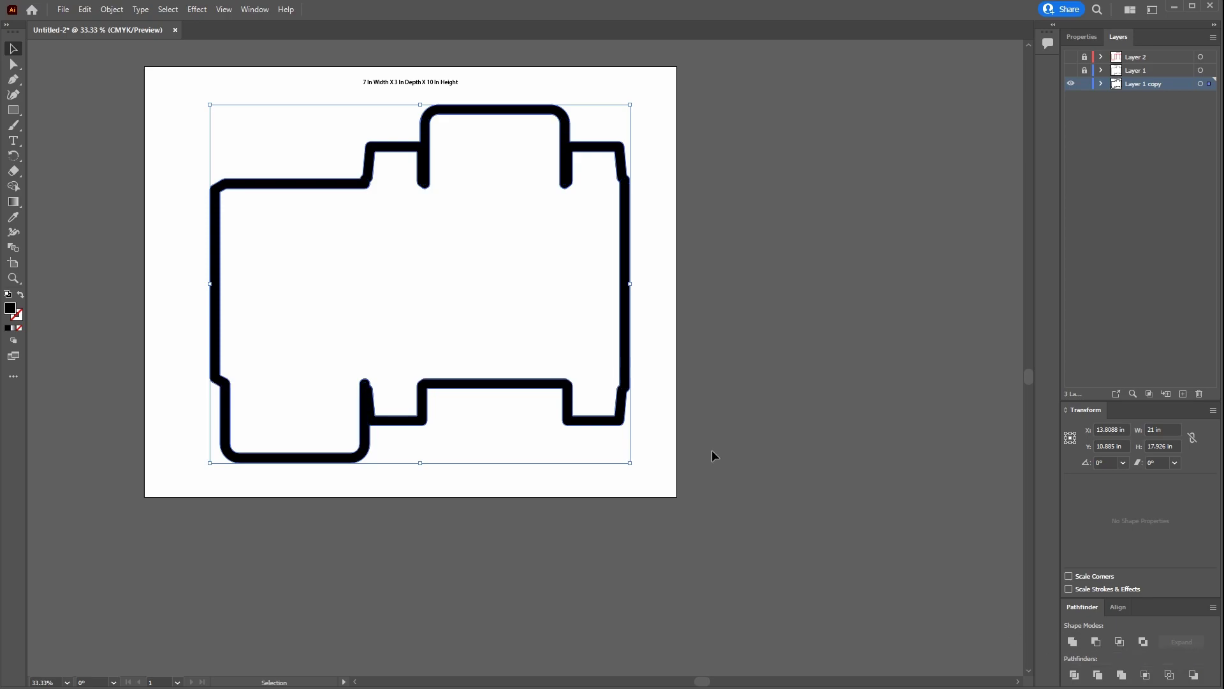
{"action": "right_click", "coordinate": [565, 157]}
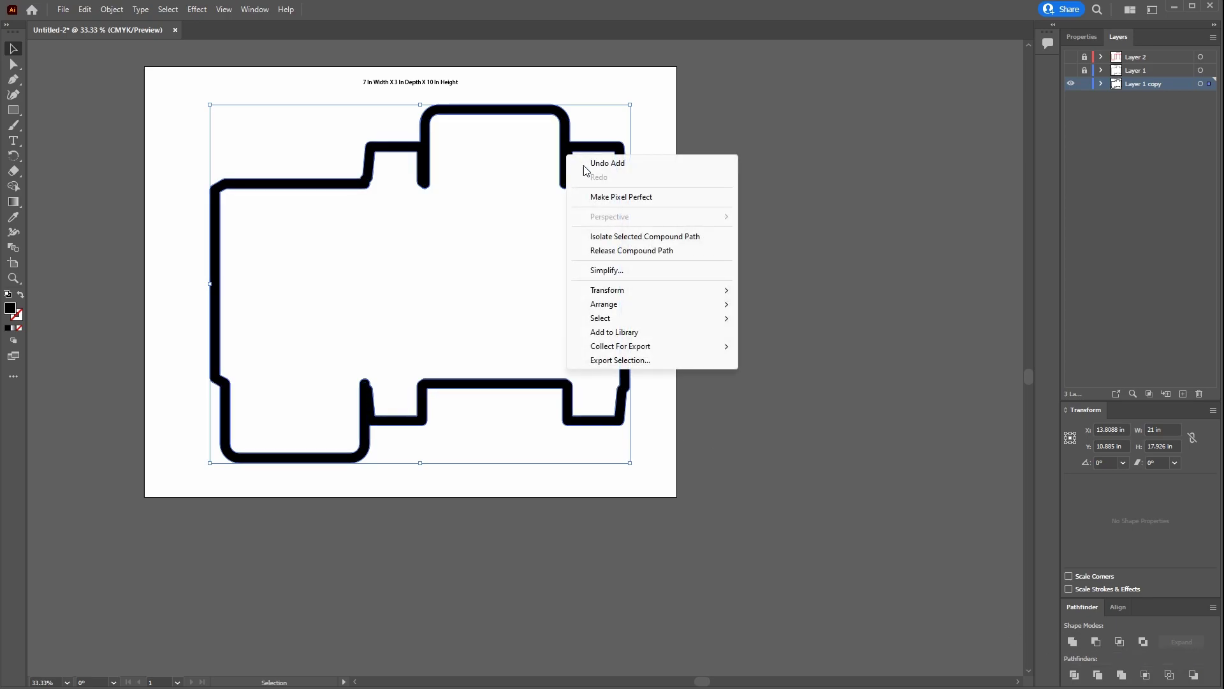
{"action": "left_click", "coordinate": [622, 250]}
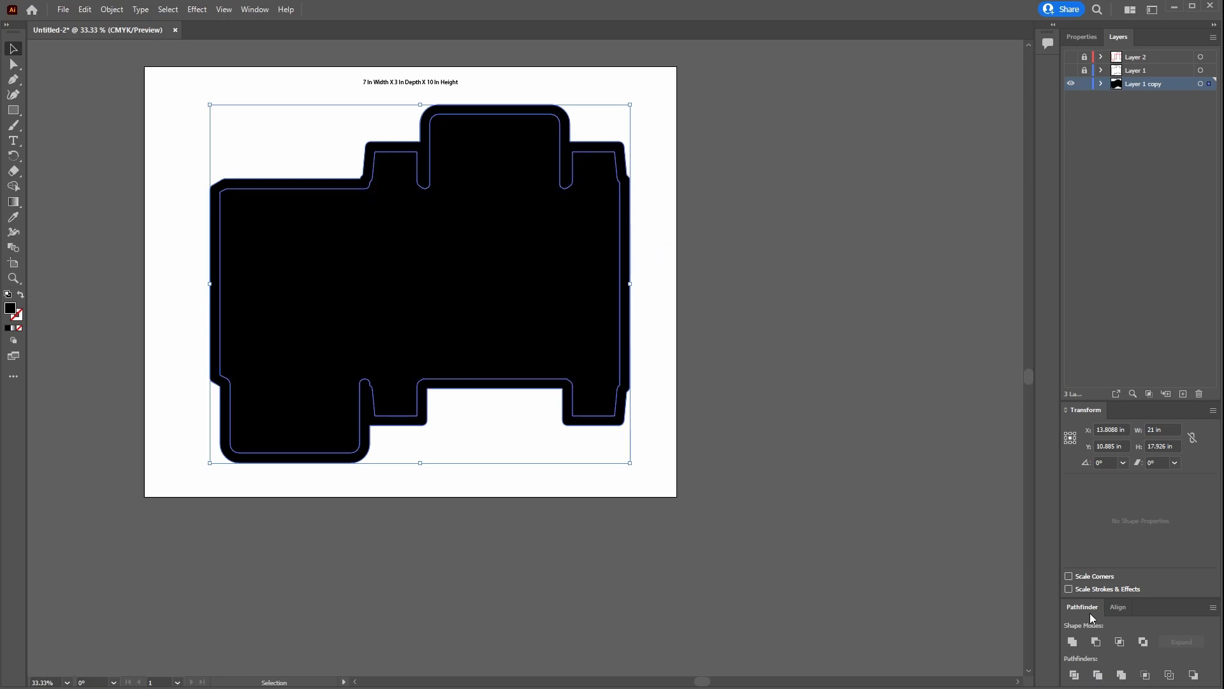
{"action": "left_click", "coordinate": [1074, 641]}
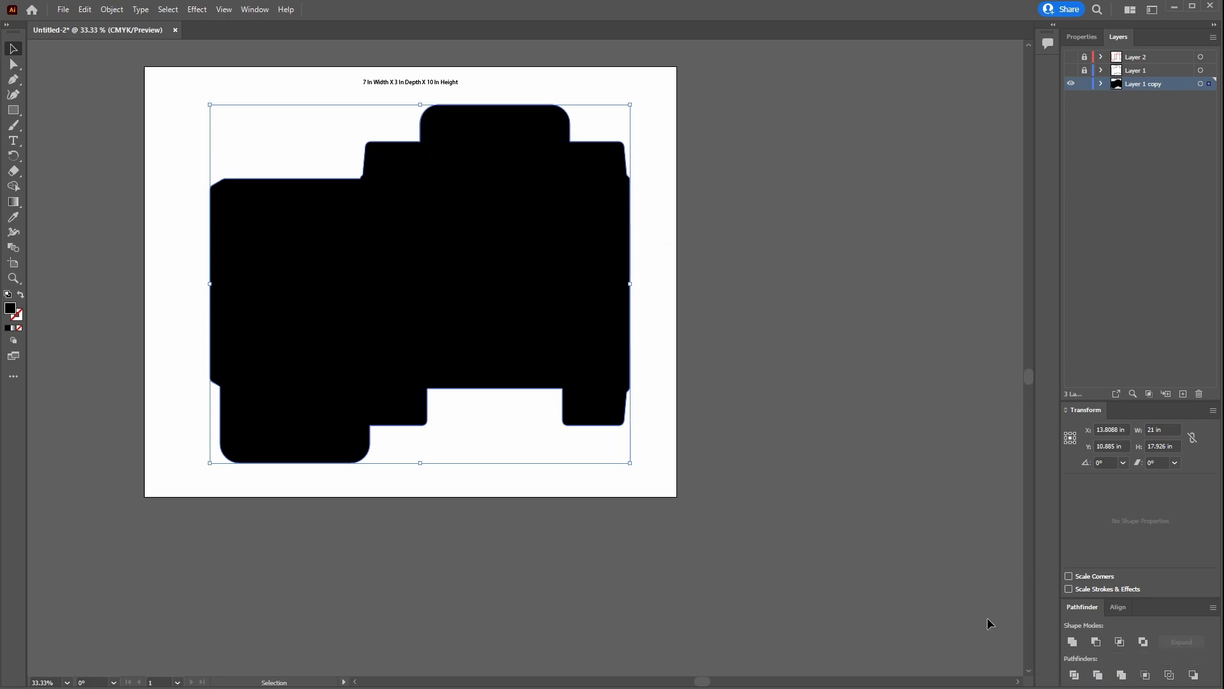
Fill the silhouette pale pink (FFEEF4) and make Layer 1 and Layer 2 visible again.
{"action": "left_click", "coordinate": [666, 242]}
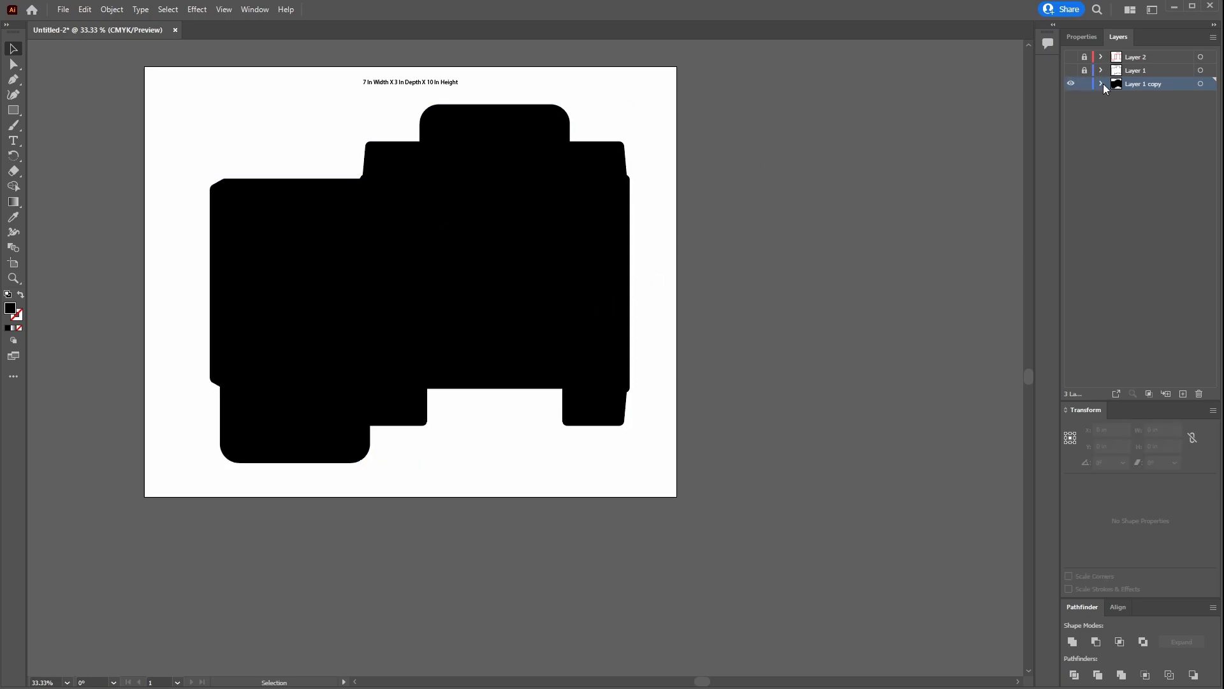
{"action": "left_click", "coordinate": [623, 216]}
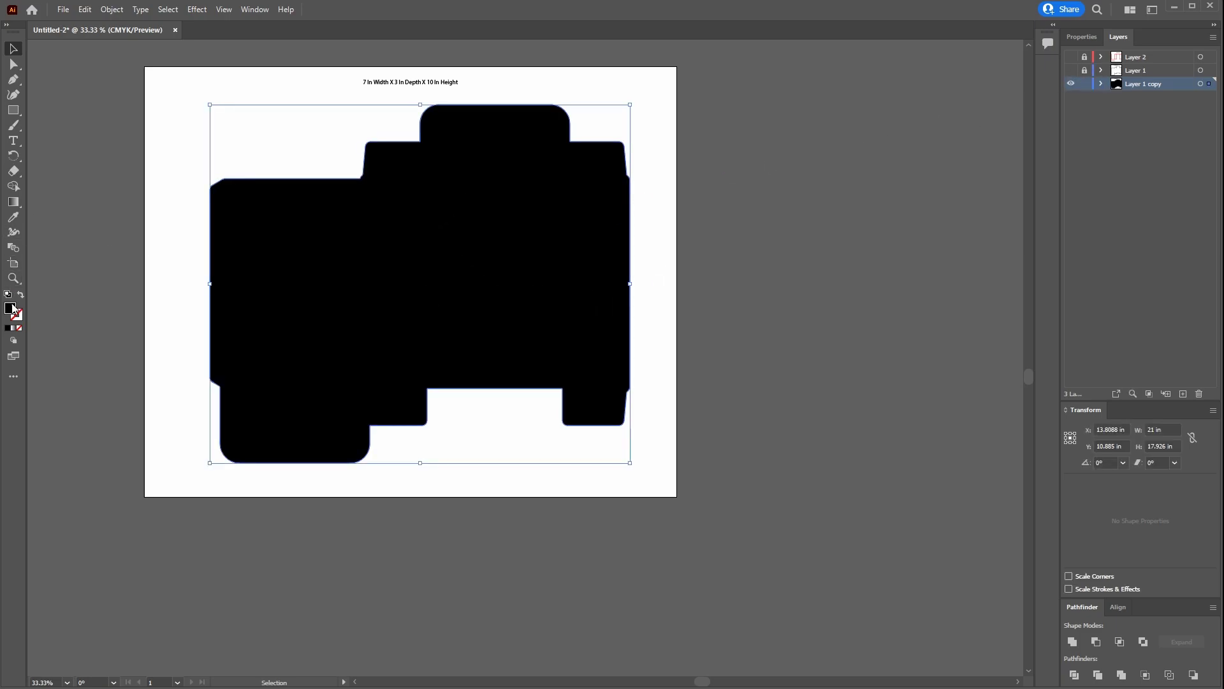
{"action": "double_click", "coordinate": [11, 309]}
{"action": "mouse_move", "coordinate": [657, 135]}
{"action": "left_mouse_down"}
{"action": "mouse_move", "coordinate": [623, 96]}
{"action": "mouse_move", "coordinate": [636, 96]}
{"action": "left_mouse_up"}
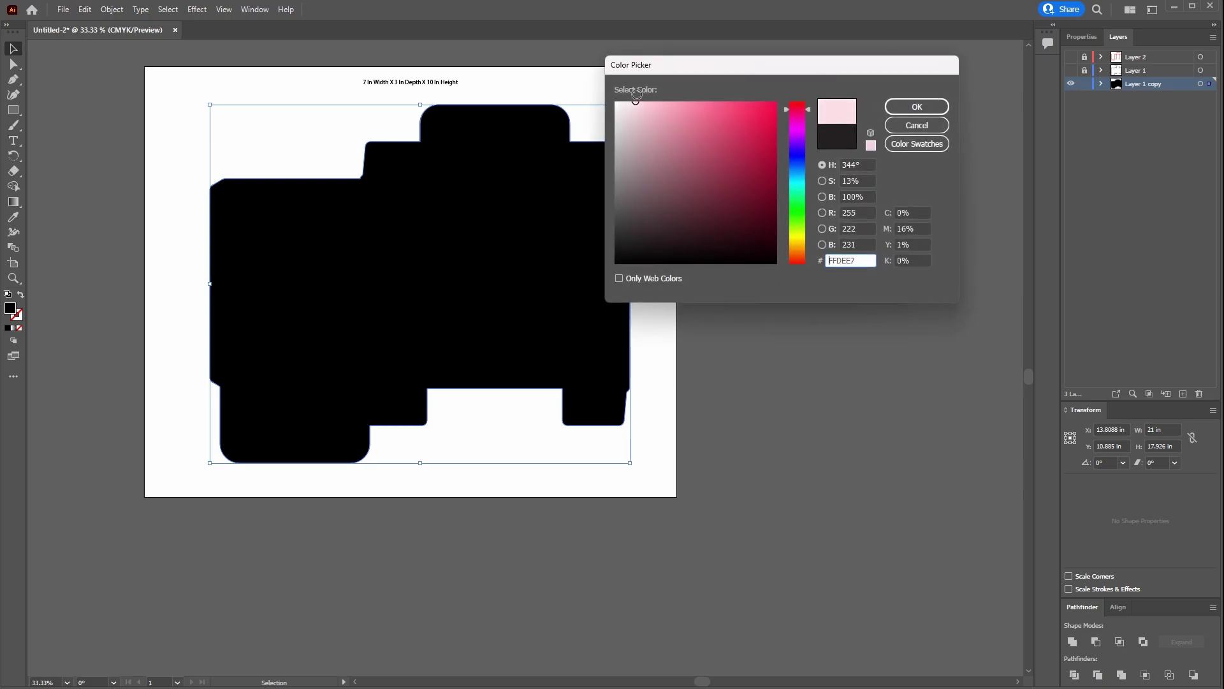
{"action": "left_click", "coordinate": [932, 106]}
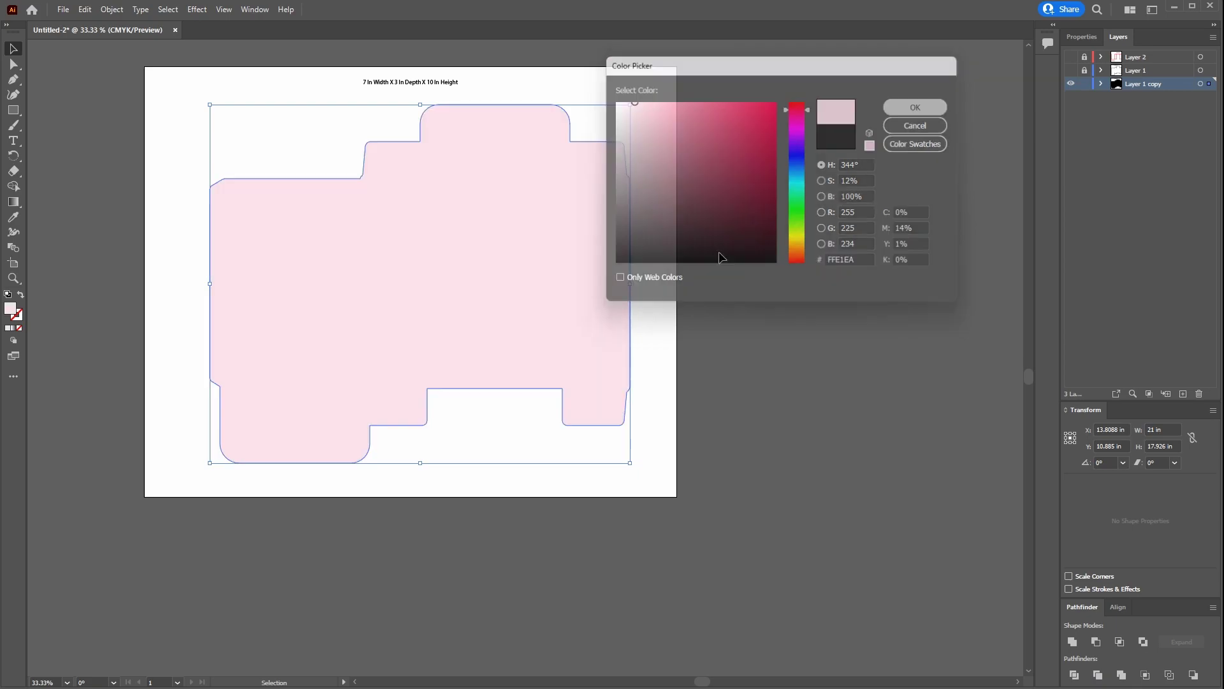
{"action": "double_click", "coordinate": [11, 309]}
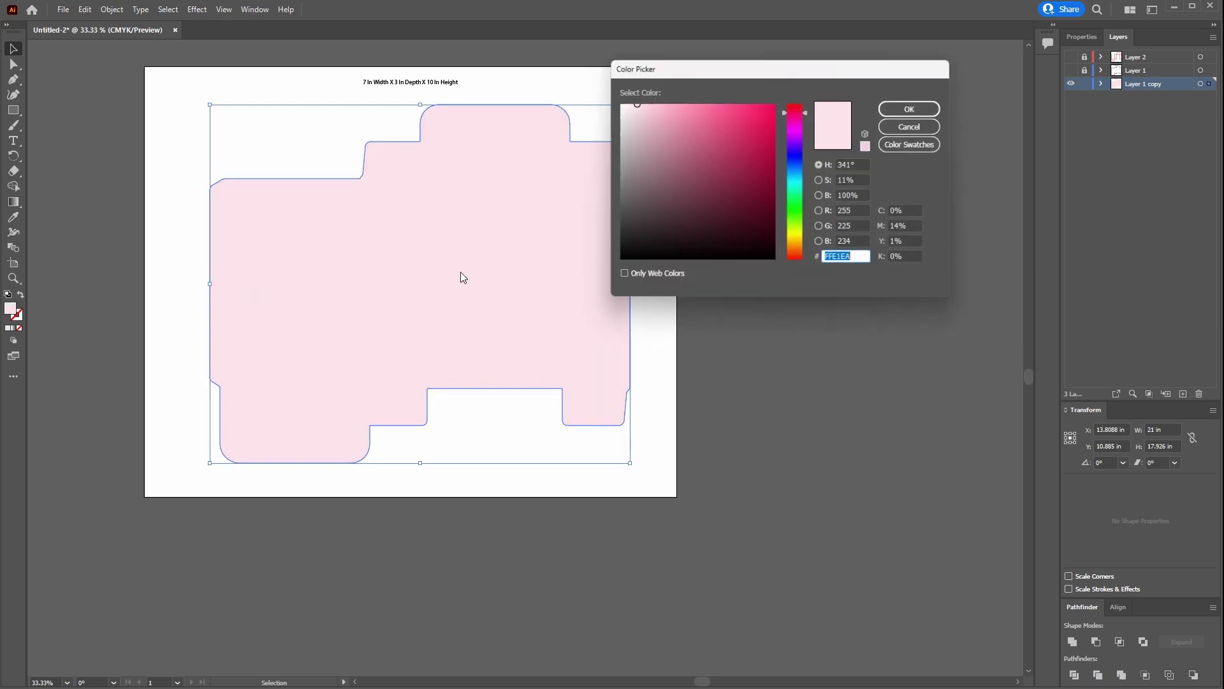
{"action": "left_click", "coordinate": [634, 102]}
{"action": "left_click_drag", "start_coordinate": [634, 102], "coordinate": [625, 100]}
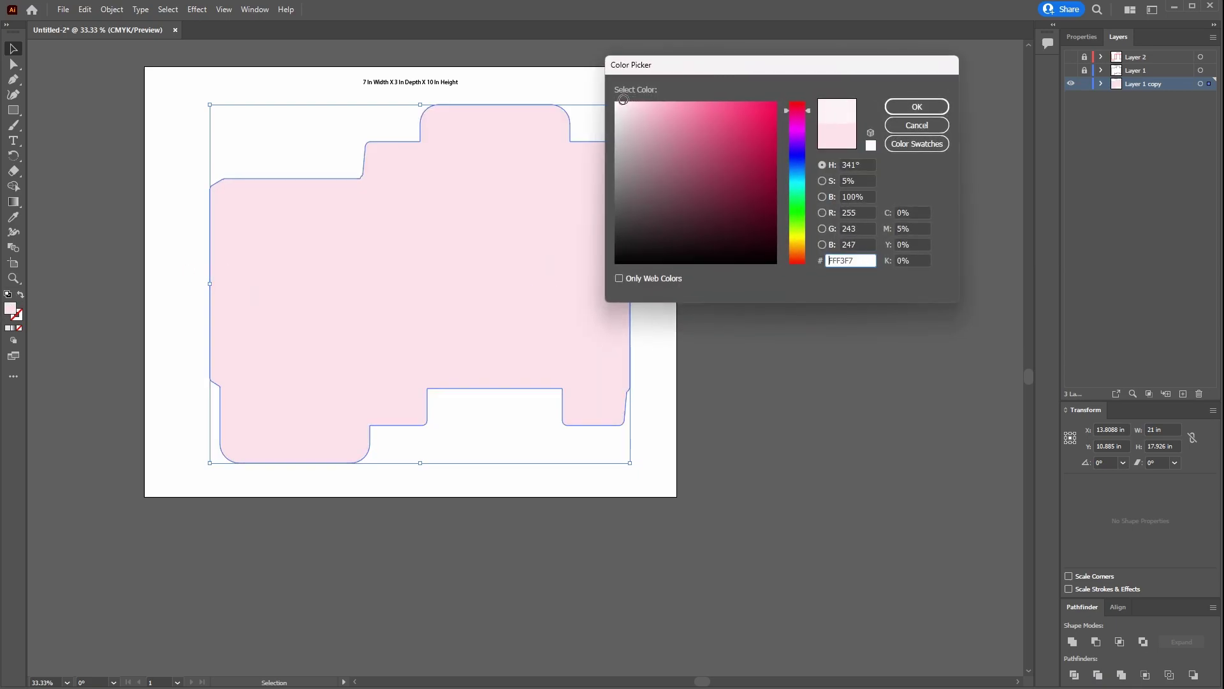
{"action": "left_click", "coordinate": [926, 106]}
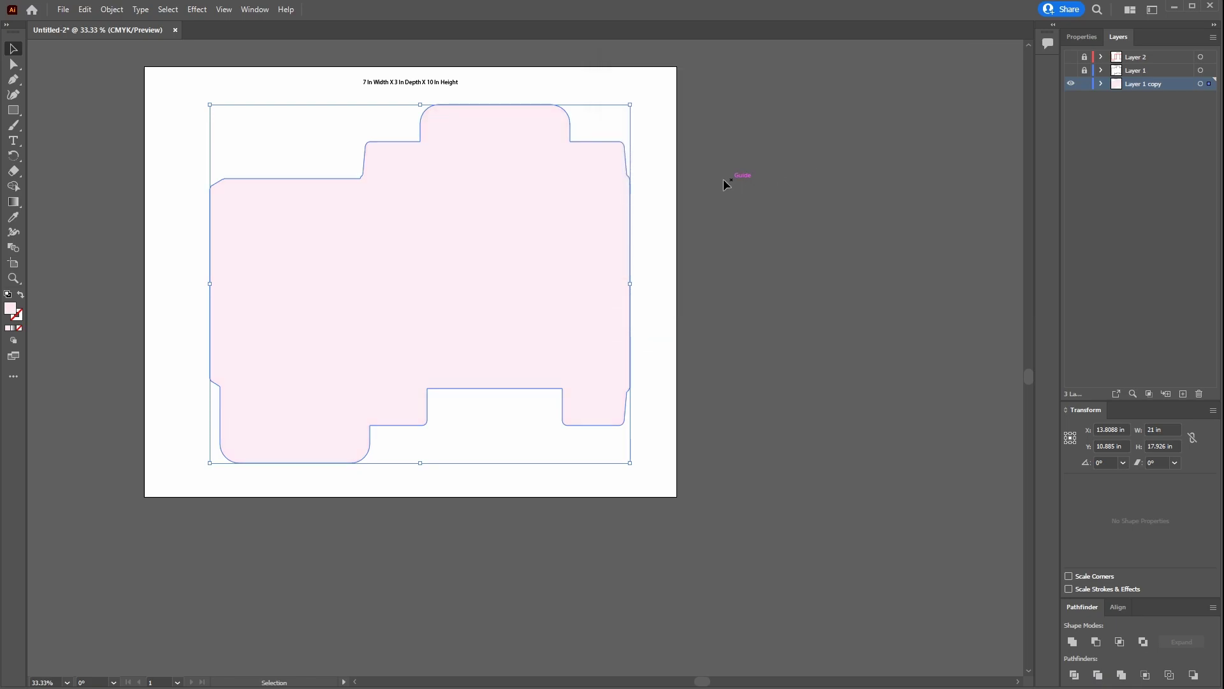
{"action": "left_click", "coordinate": [662, 192]}
{"action": "left_click_drag", "start_coordinate": [1071, 56], "coordinate": [1072, 70]}
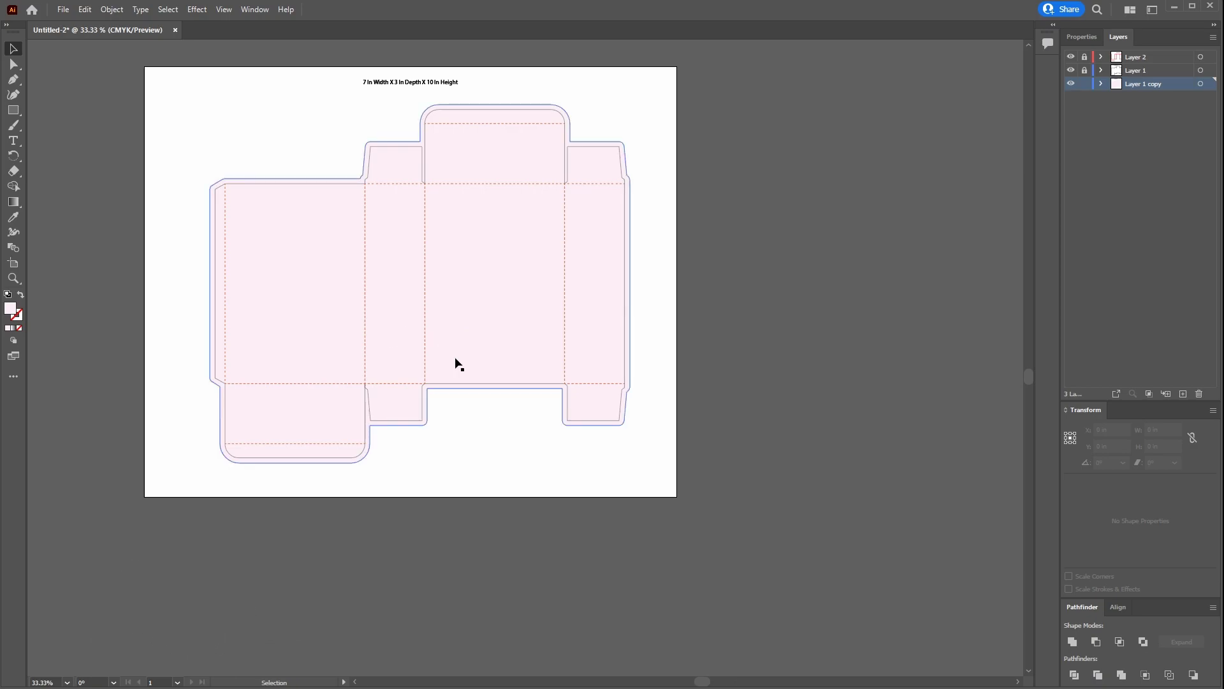
{"action": "left_click", "coordinate": [464, 450]}
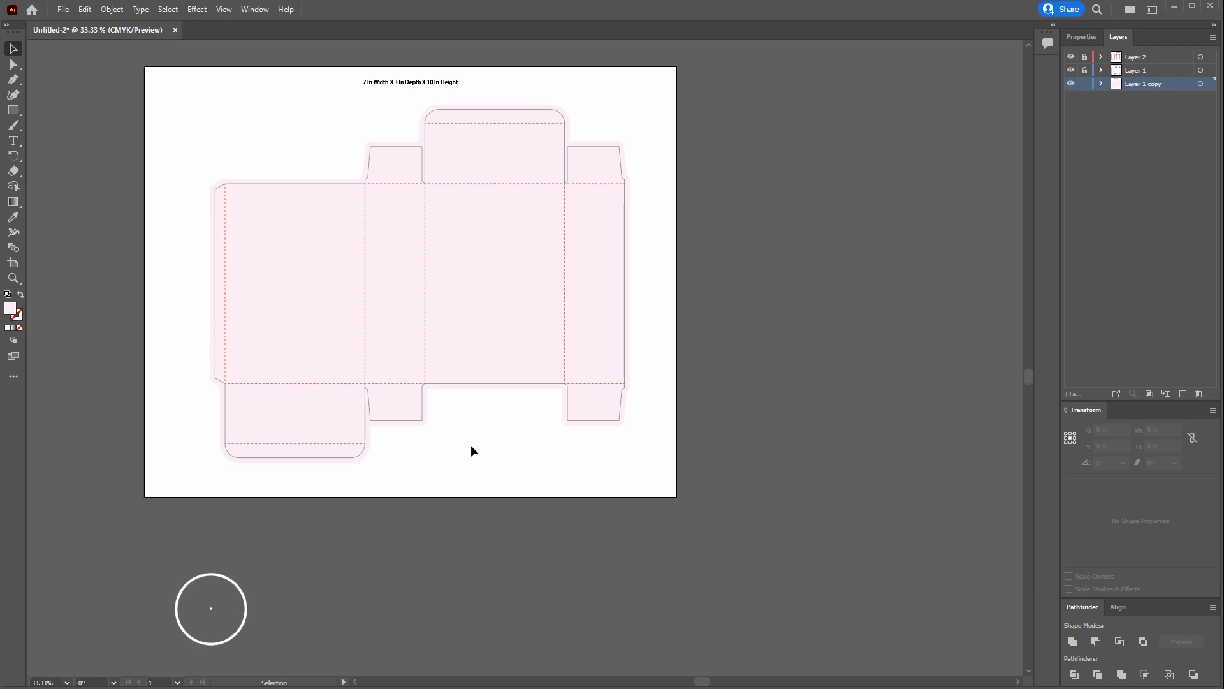
{"action": "left_click", "coordinate": [398, 426]}
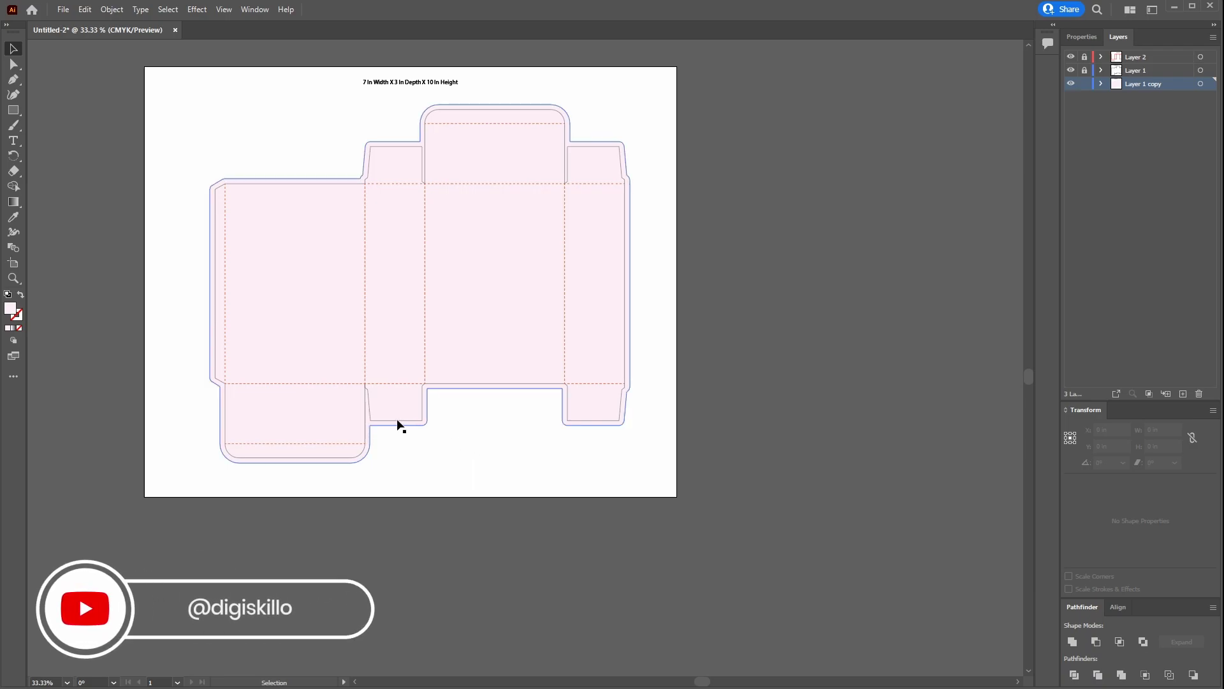